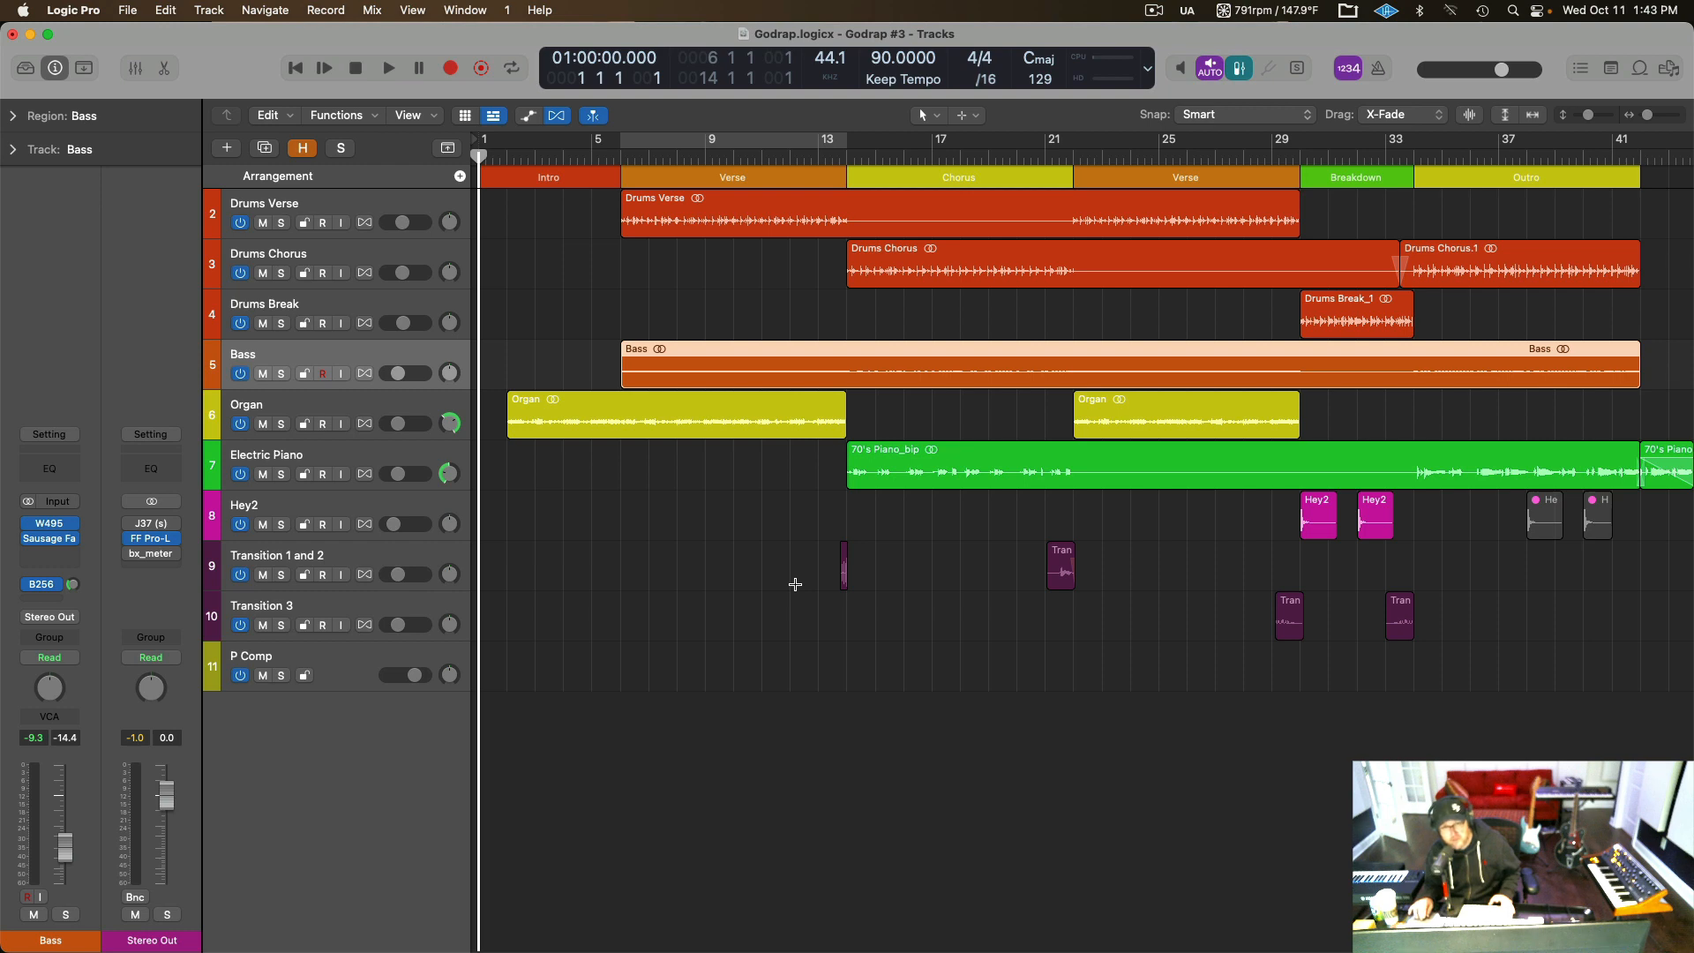
Play the full arrangement from bar 1 past the Outro, glancing at the mixer, and stop playback after the last region.
{"action": "key", "text": "space"}
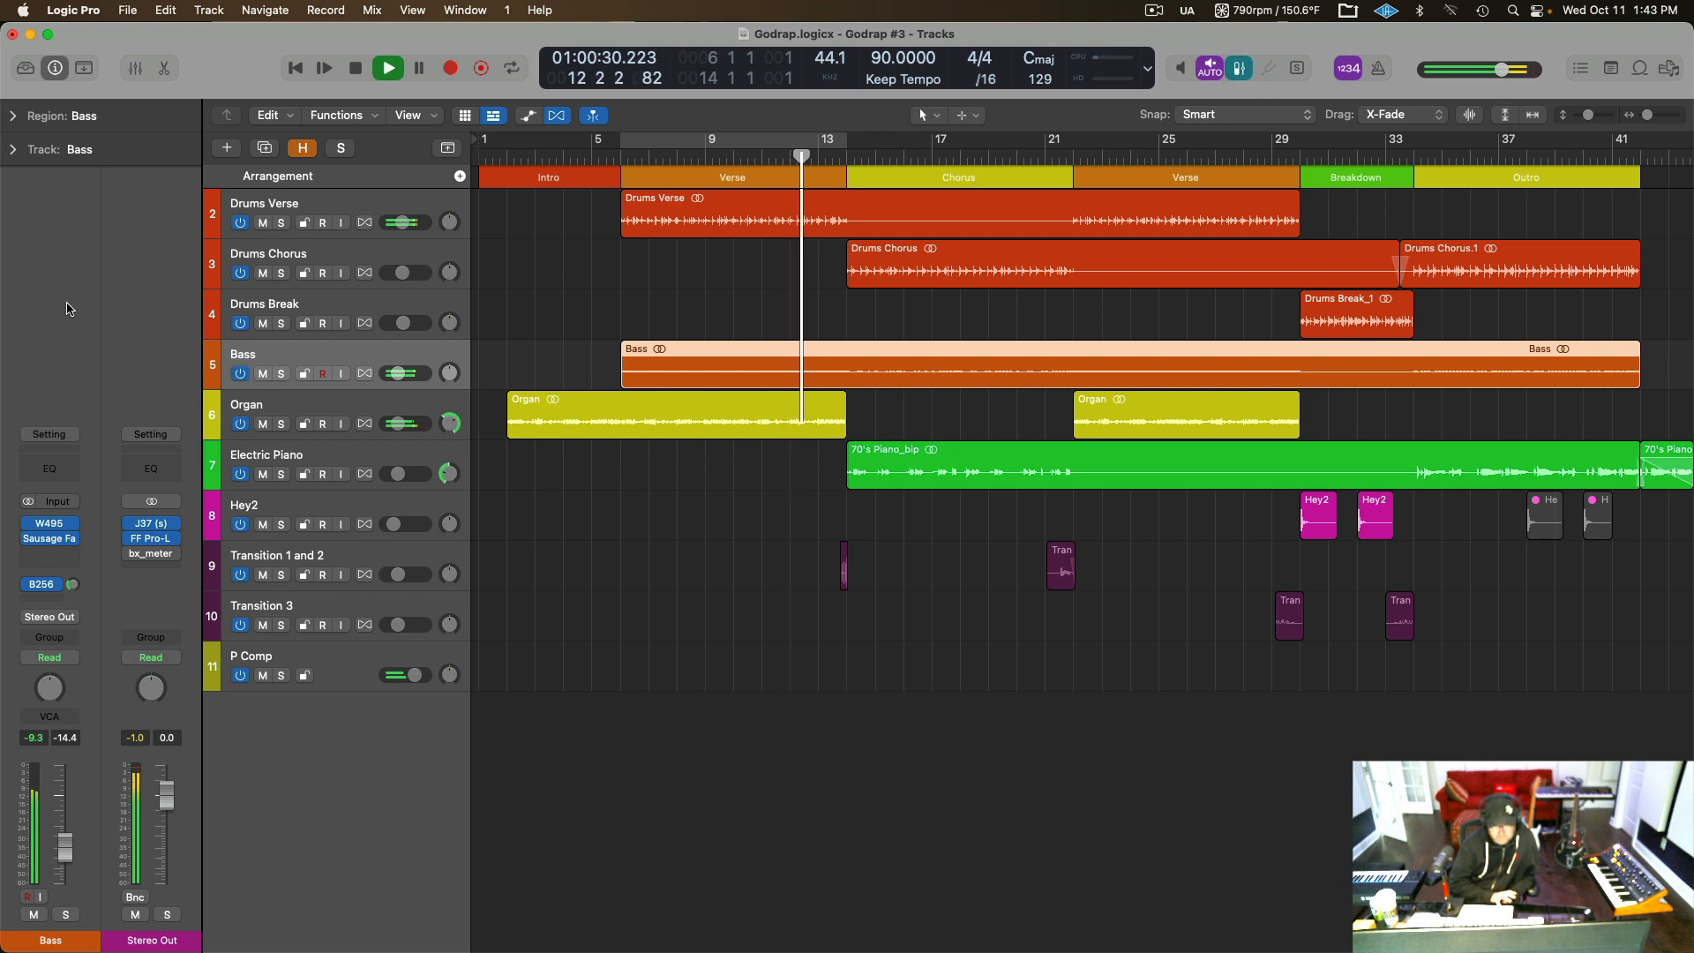
{"action": "key", "text": "x"}
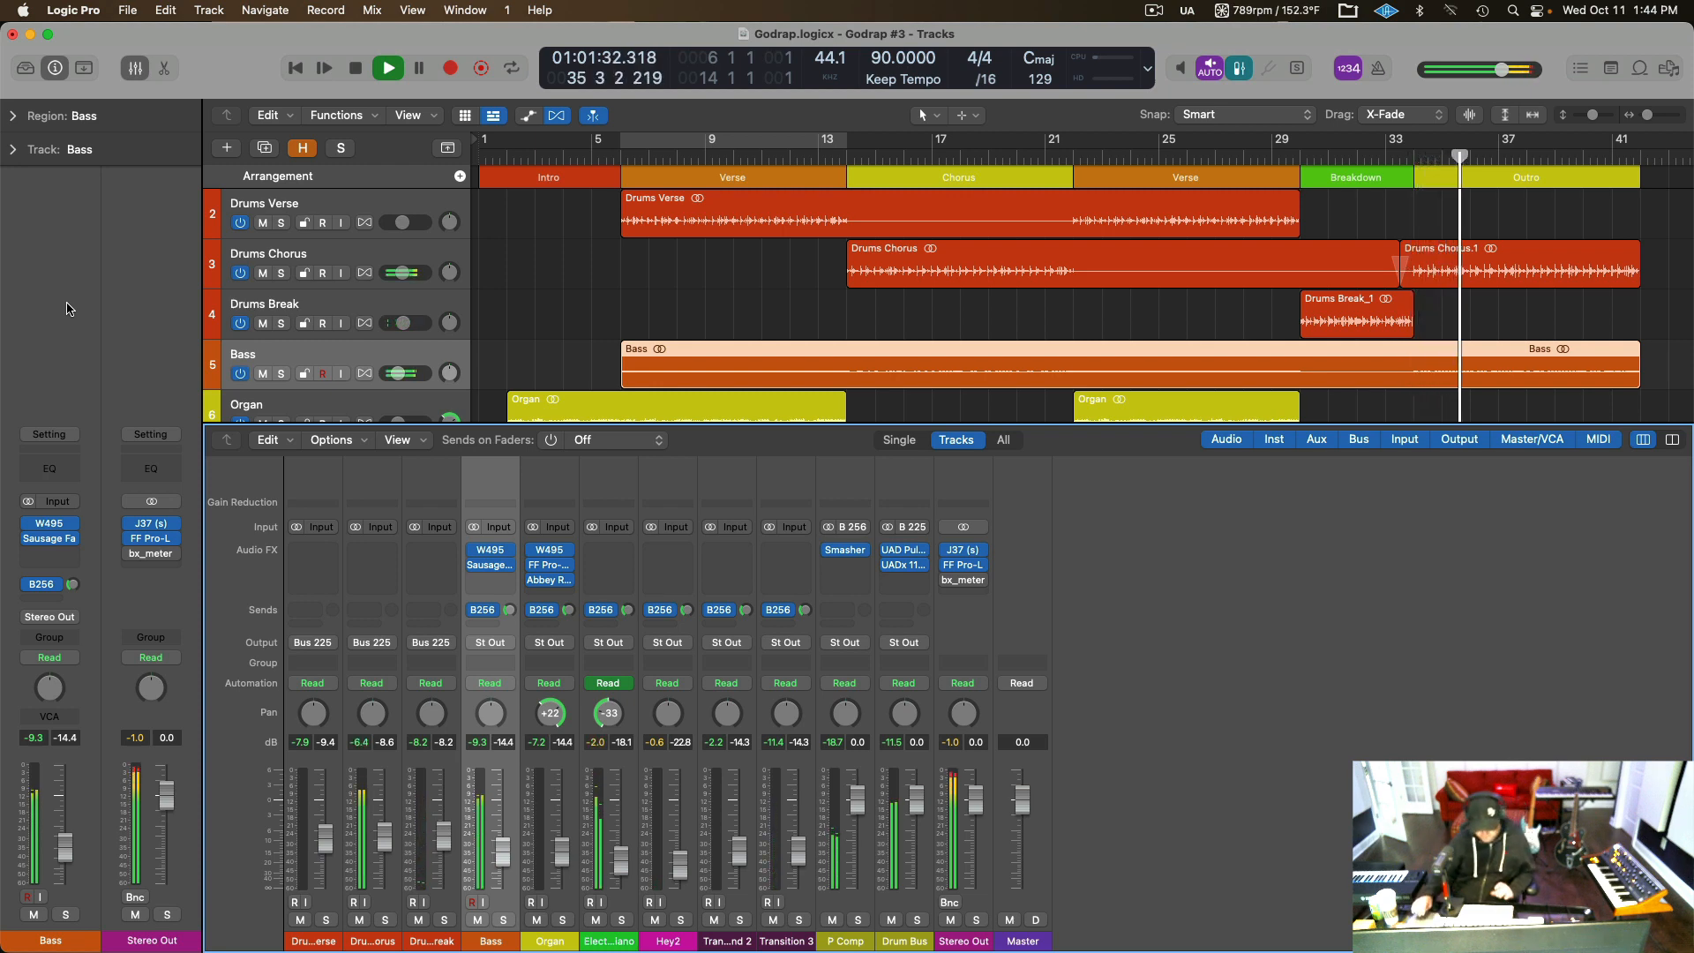
{"action": "key", "text": "x"}
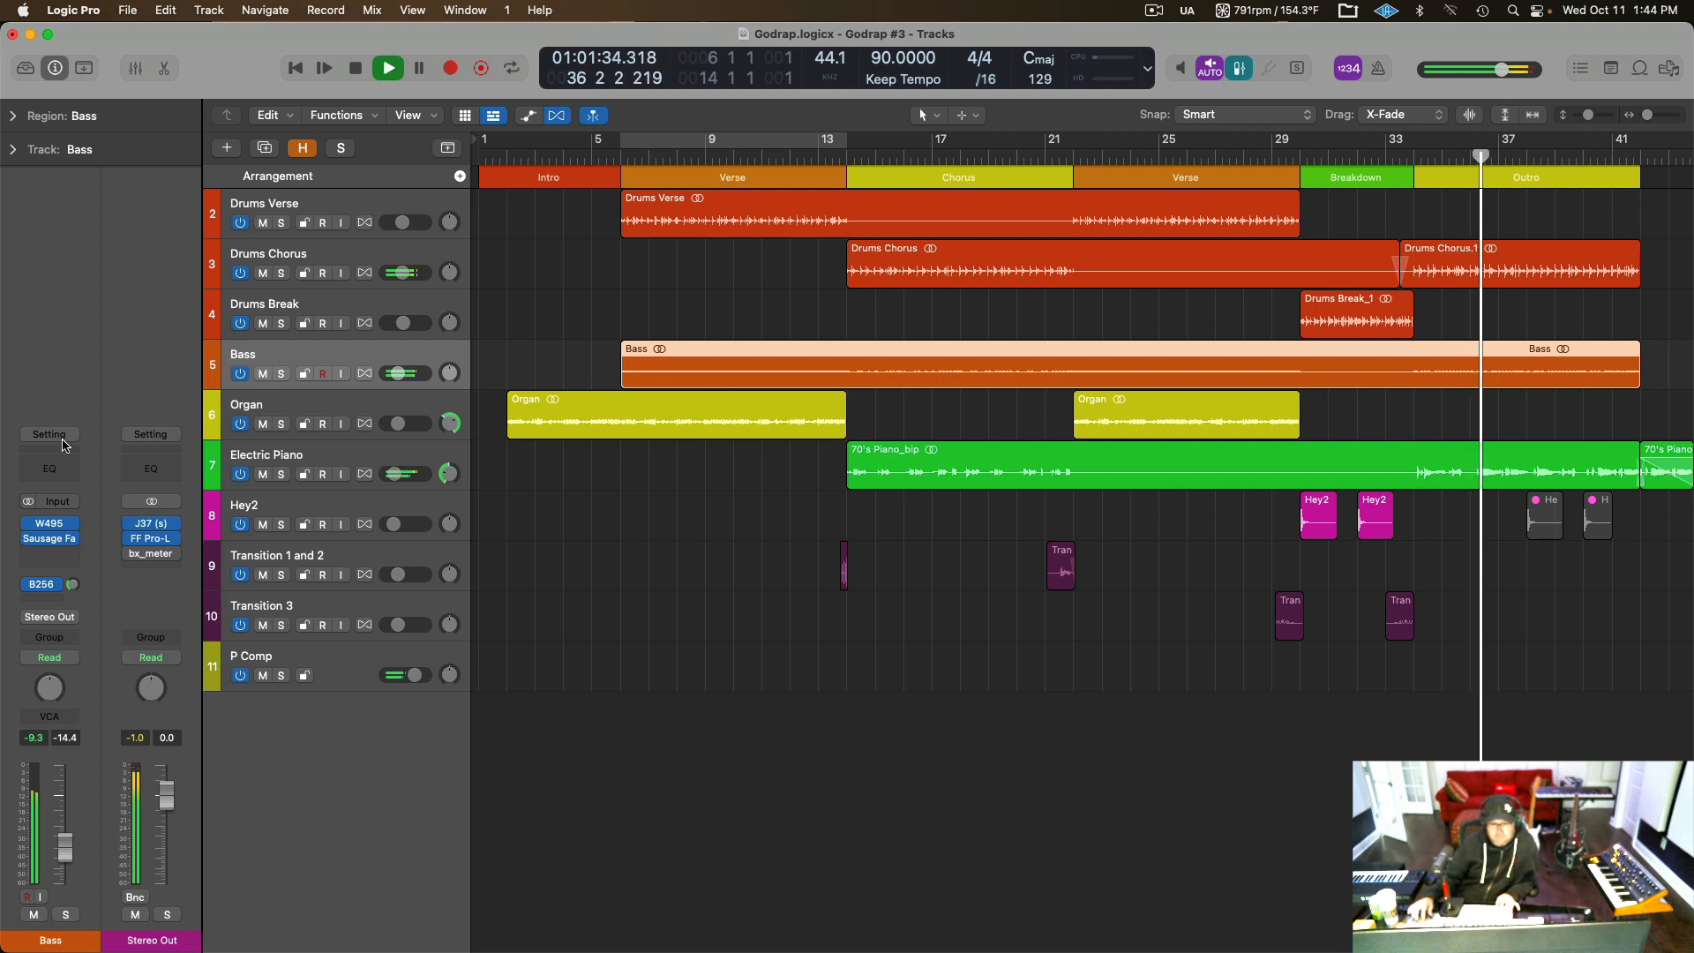
{"action": "key", "text": "super+Left"}
{"action": "key", "text": "super+Left"}
{"action": "key", "text": "super+Left"}
{"action": "key", "text": "super+Right"}
{"action": "key", "text": "super+Right"}
{"action": "key", "text": "super+Right"}
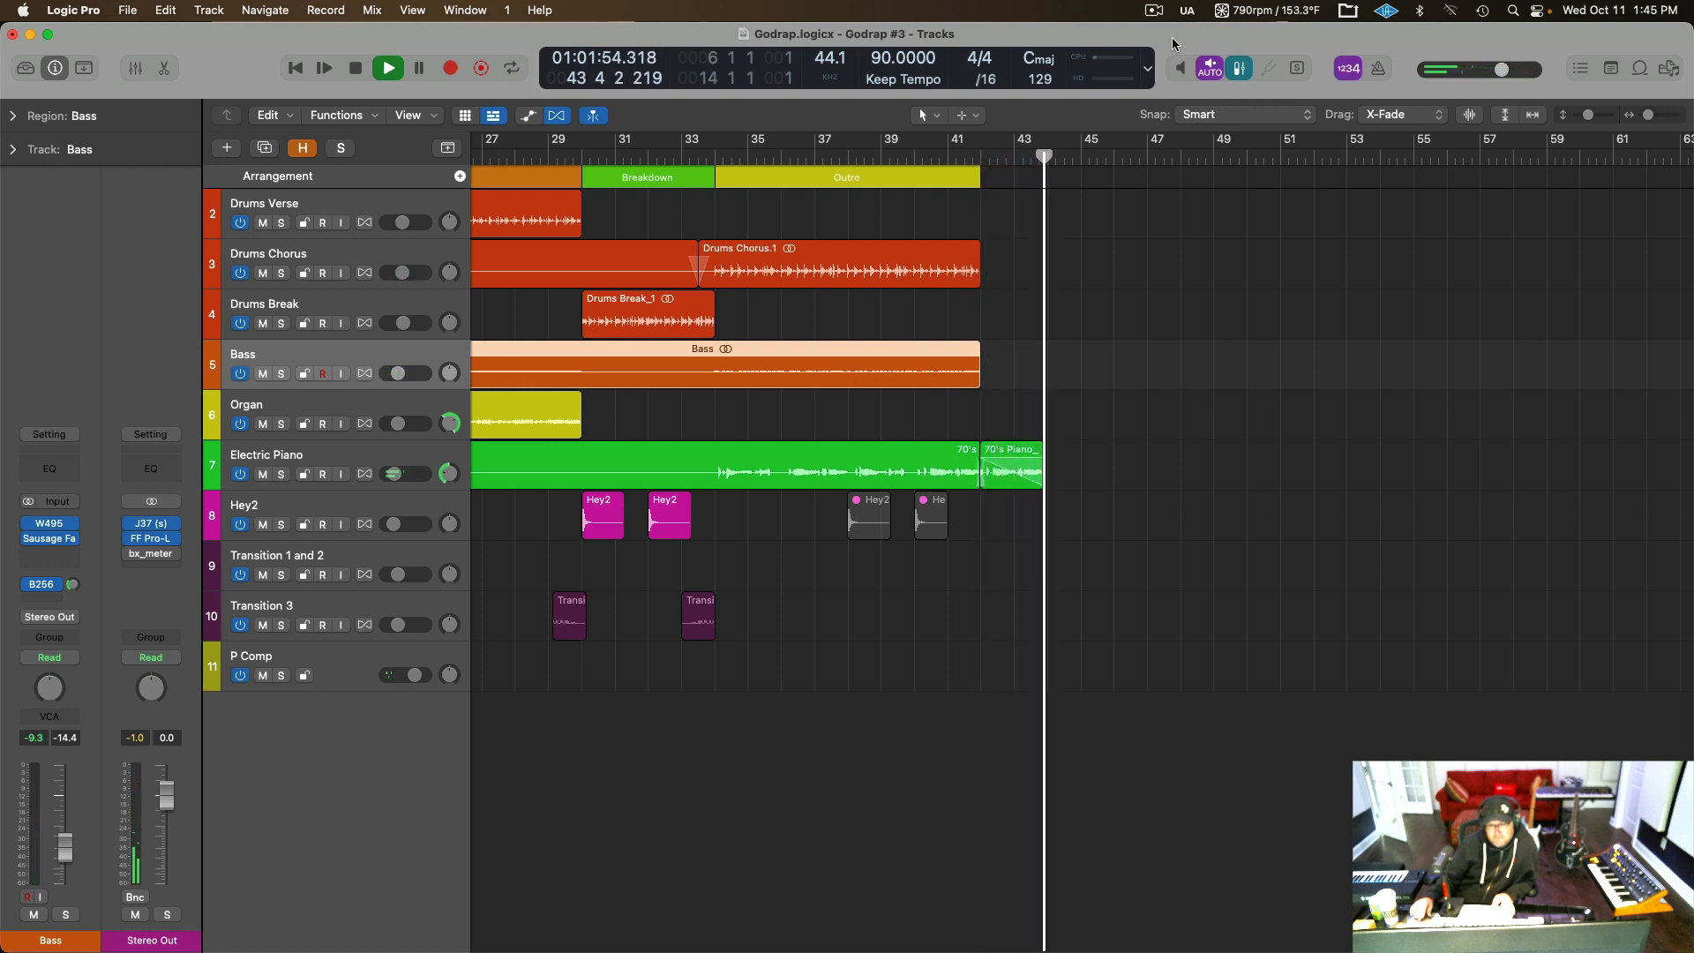
{"action": "key", "text": "space"}
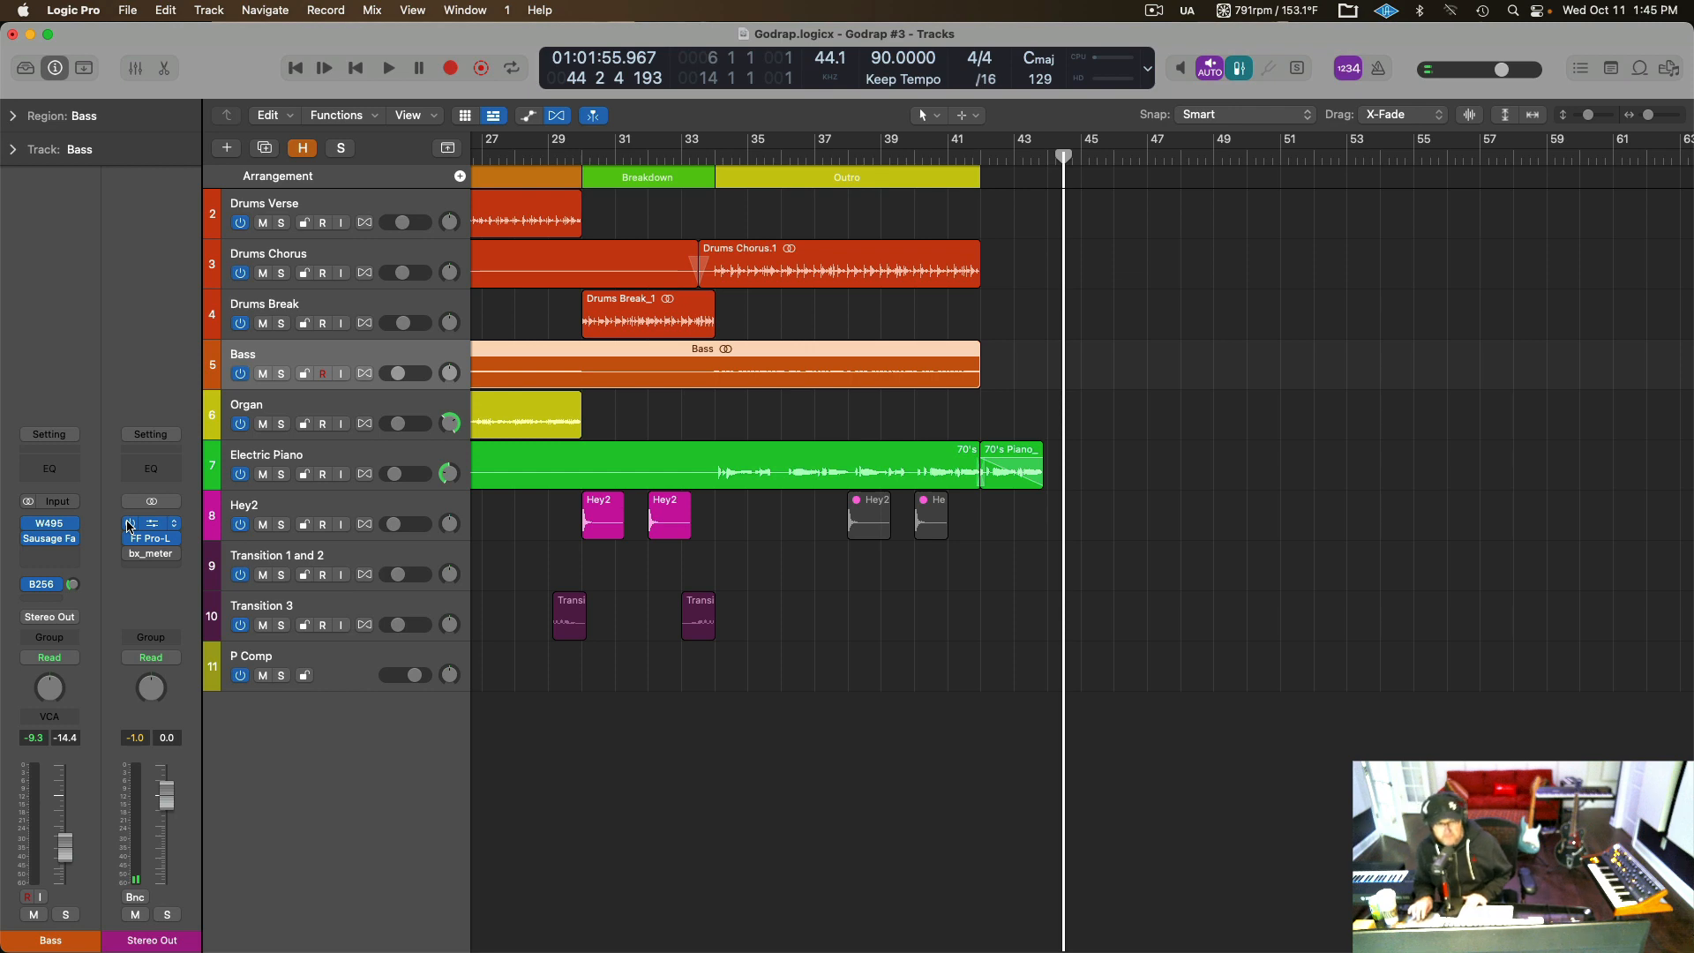
Solo the Drums Verse track, cycle the first Verse from bar 6 to bar 14, and select that track.
{"action": "key", "text": "Return"}
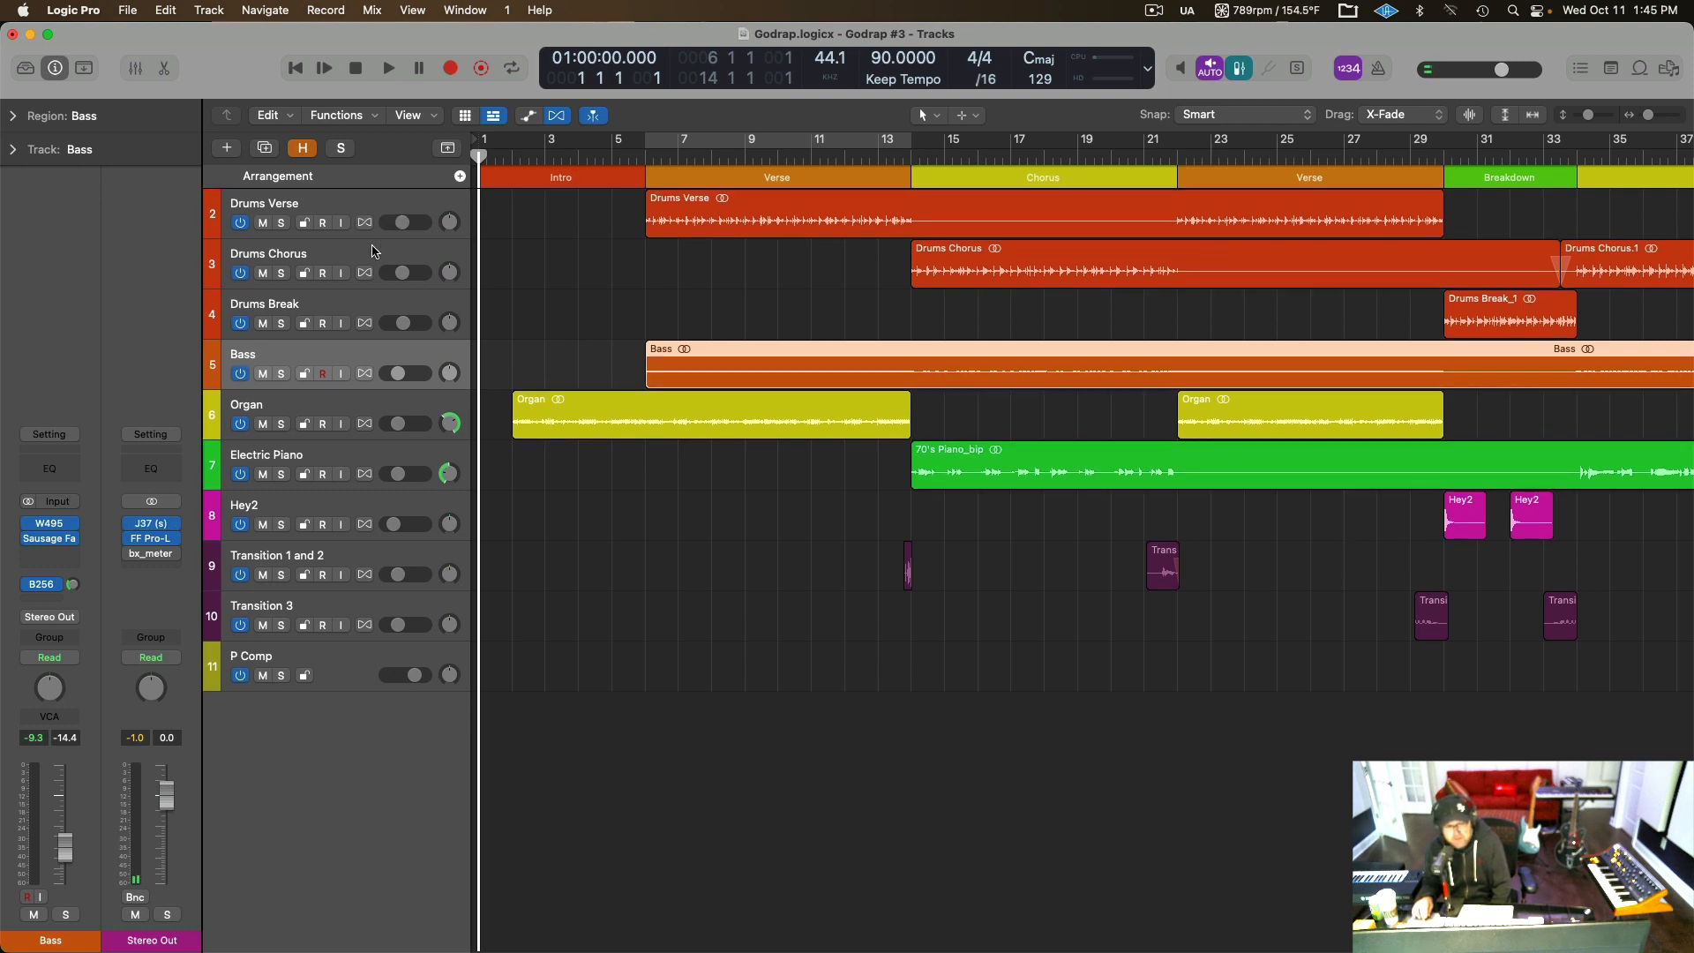
{"action": "left_click", "coordinate": [646, 155]}
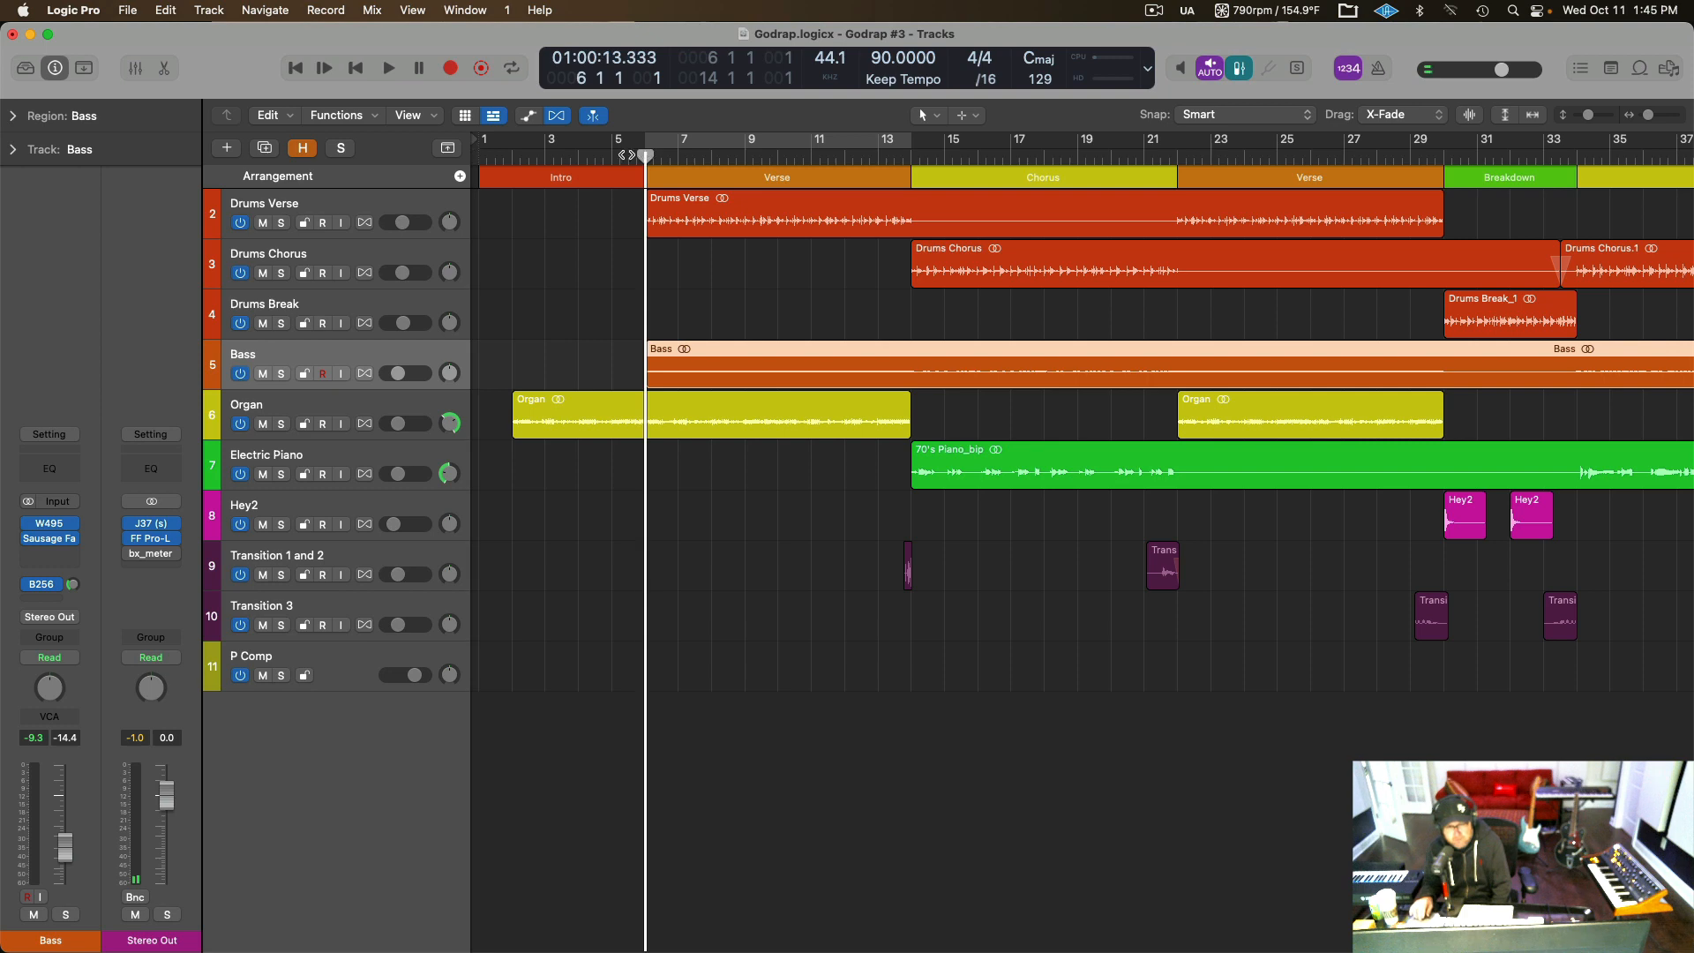
{"action": "left_click", "coordinate": [282, 224]}
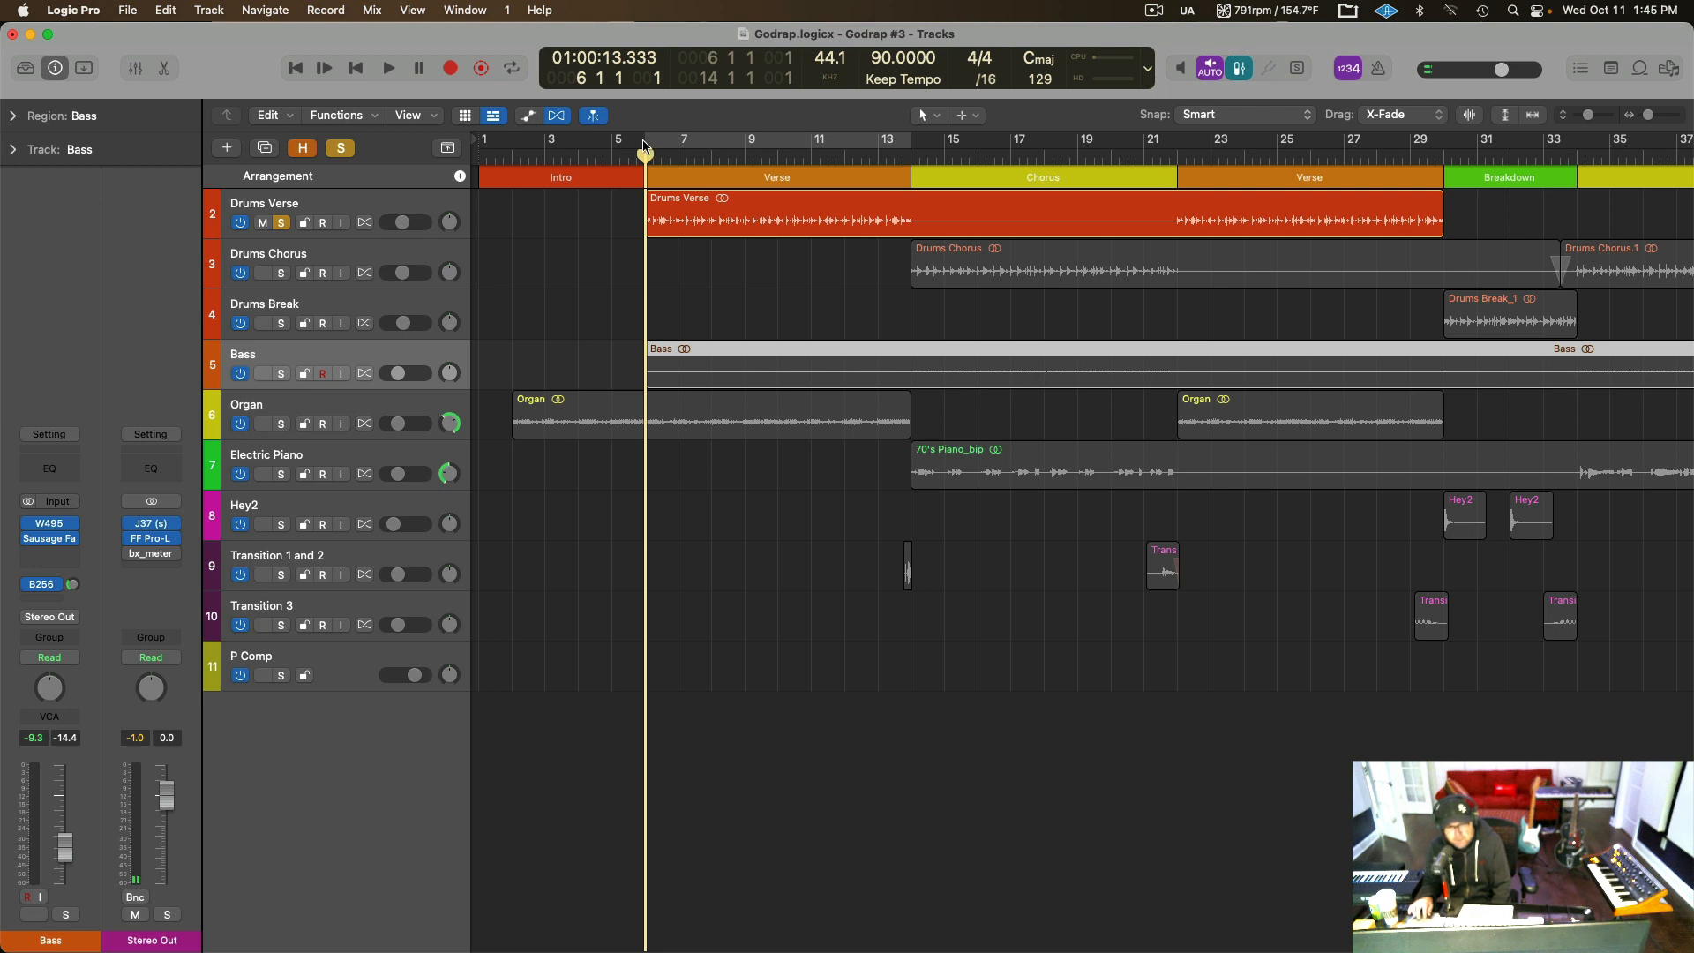
{"action": "left_click_drag", "start_coordinate": [644, 143], "coordinate": [913, 141]}
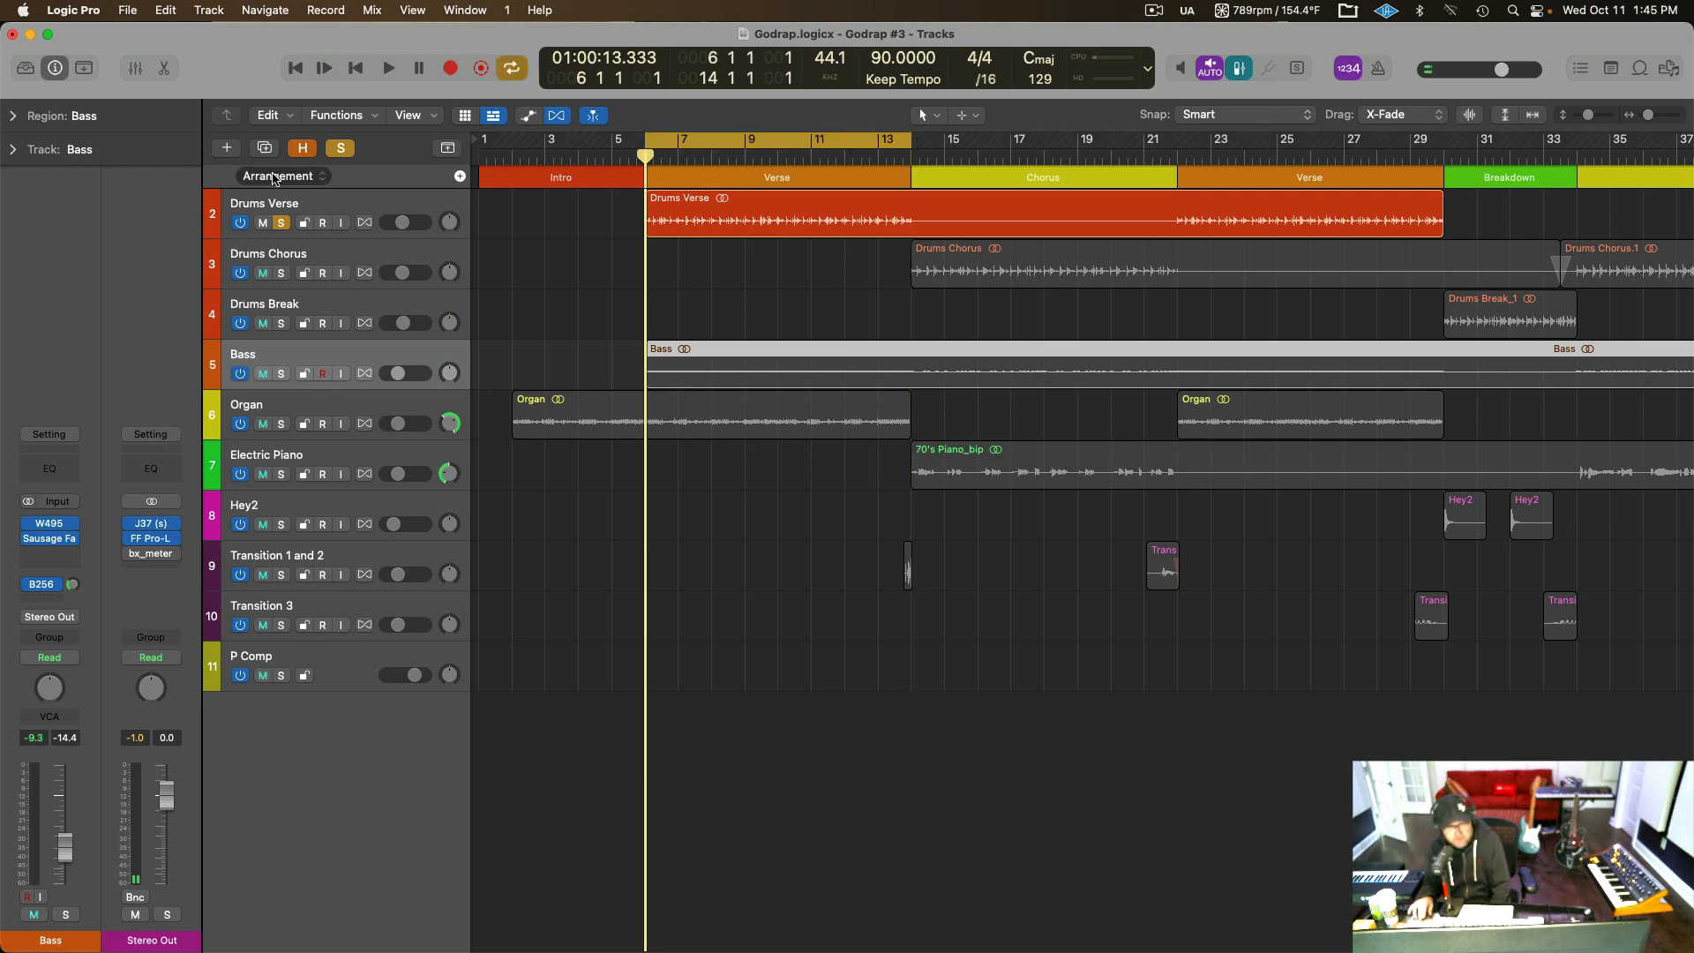
{"action": "left_click", "coordinate": [319, 210]}
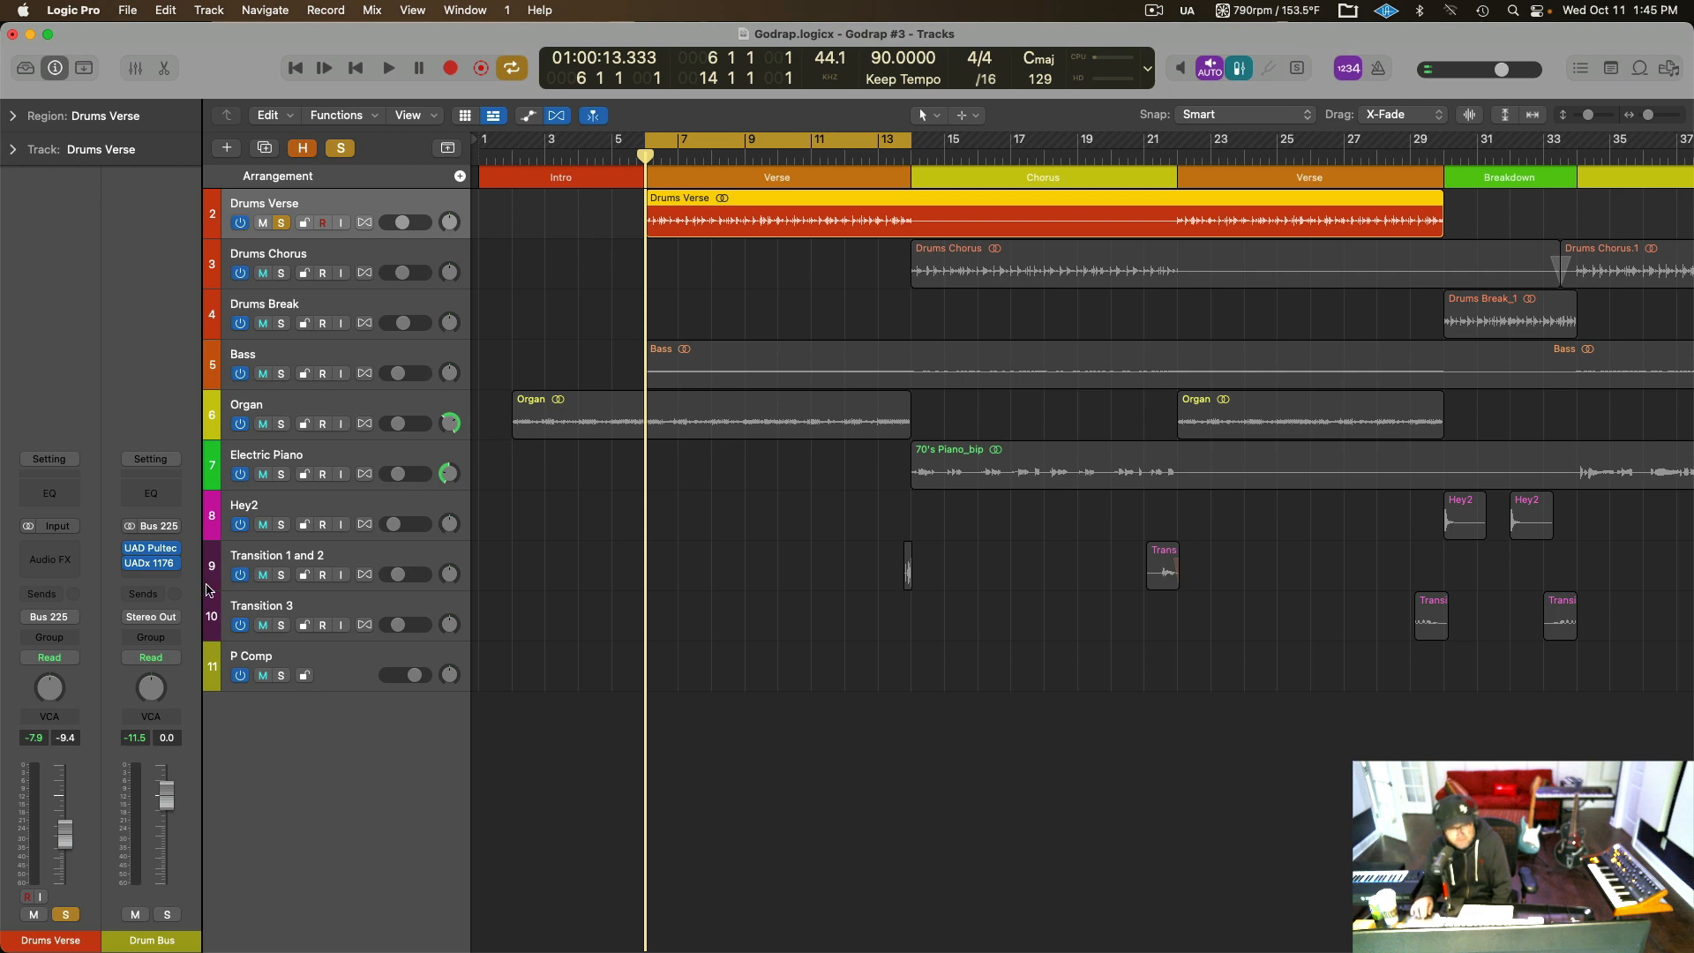
Compare the soloed verse drums with the Drum Bus's UAD Pultec EQP-1A Legacy bypassed and active, leaving it on and closing its window.
{"action": "left_click", "coordinate": [152, 549]}
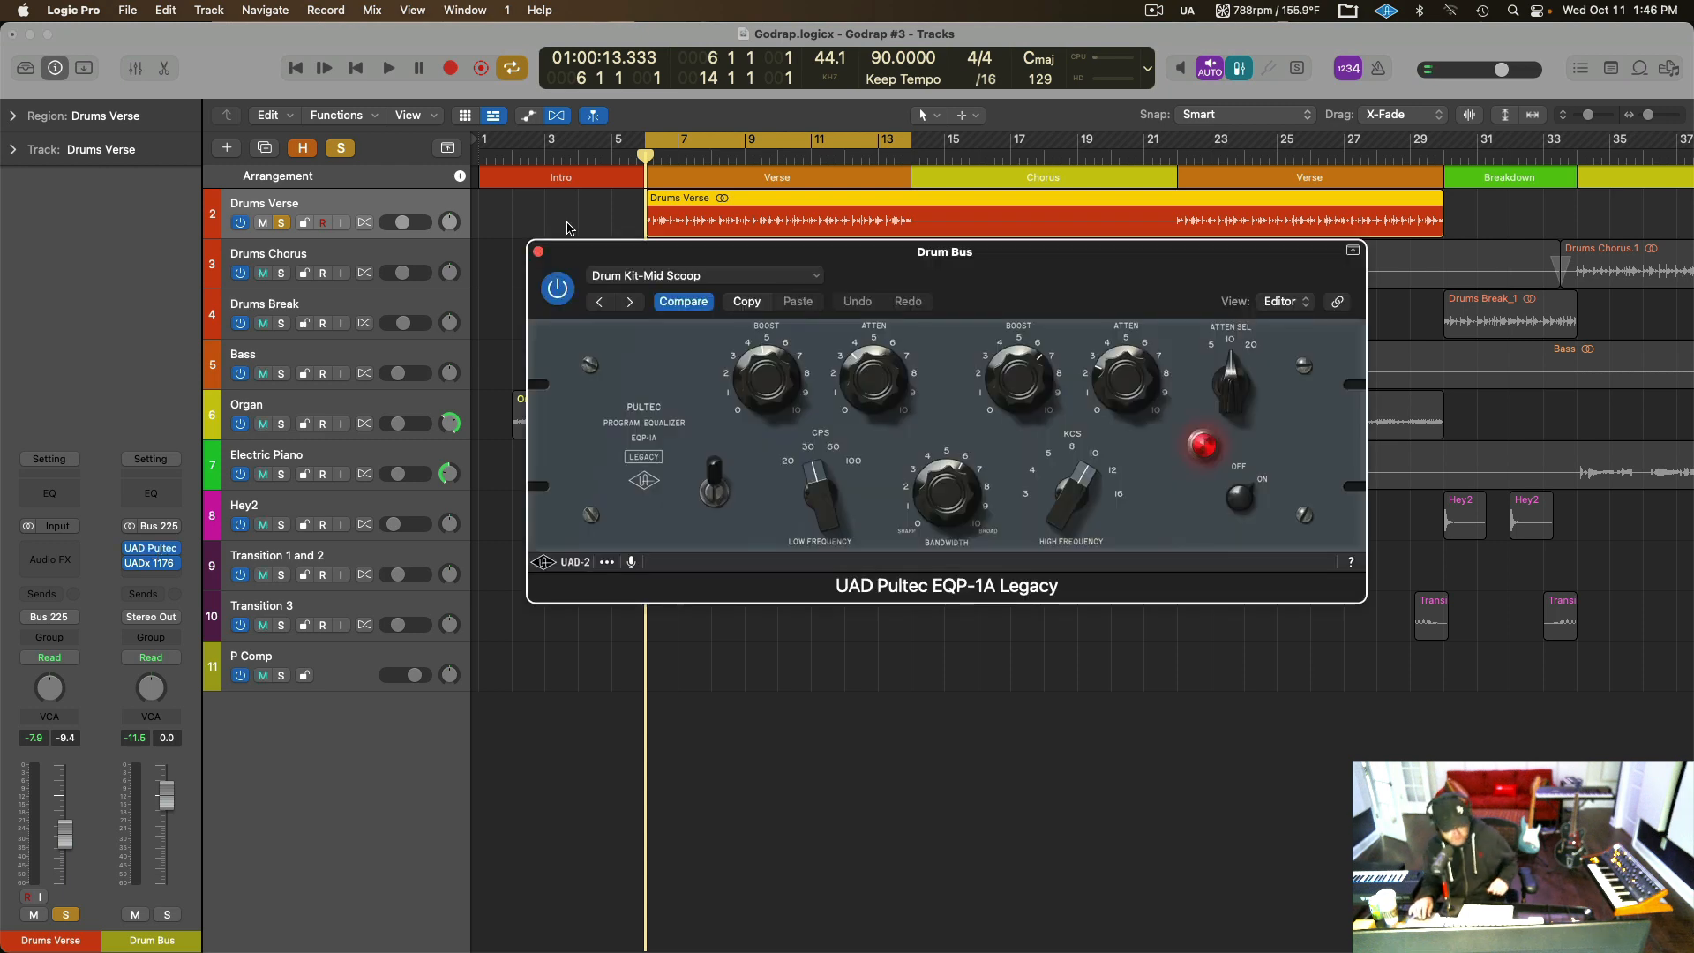
{"action": "key", "text": "space"}
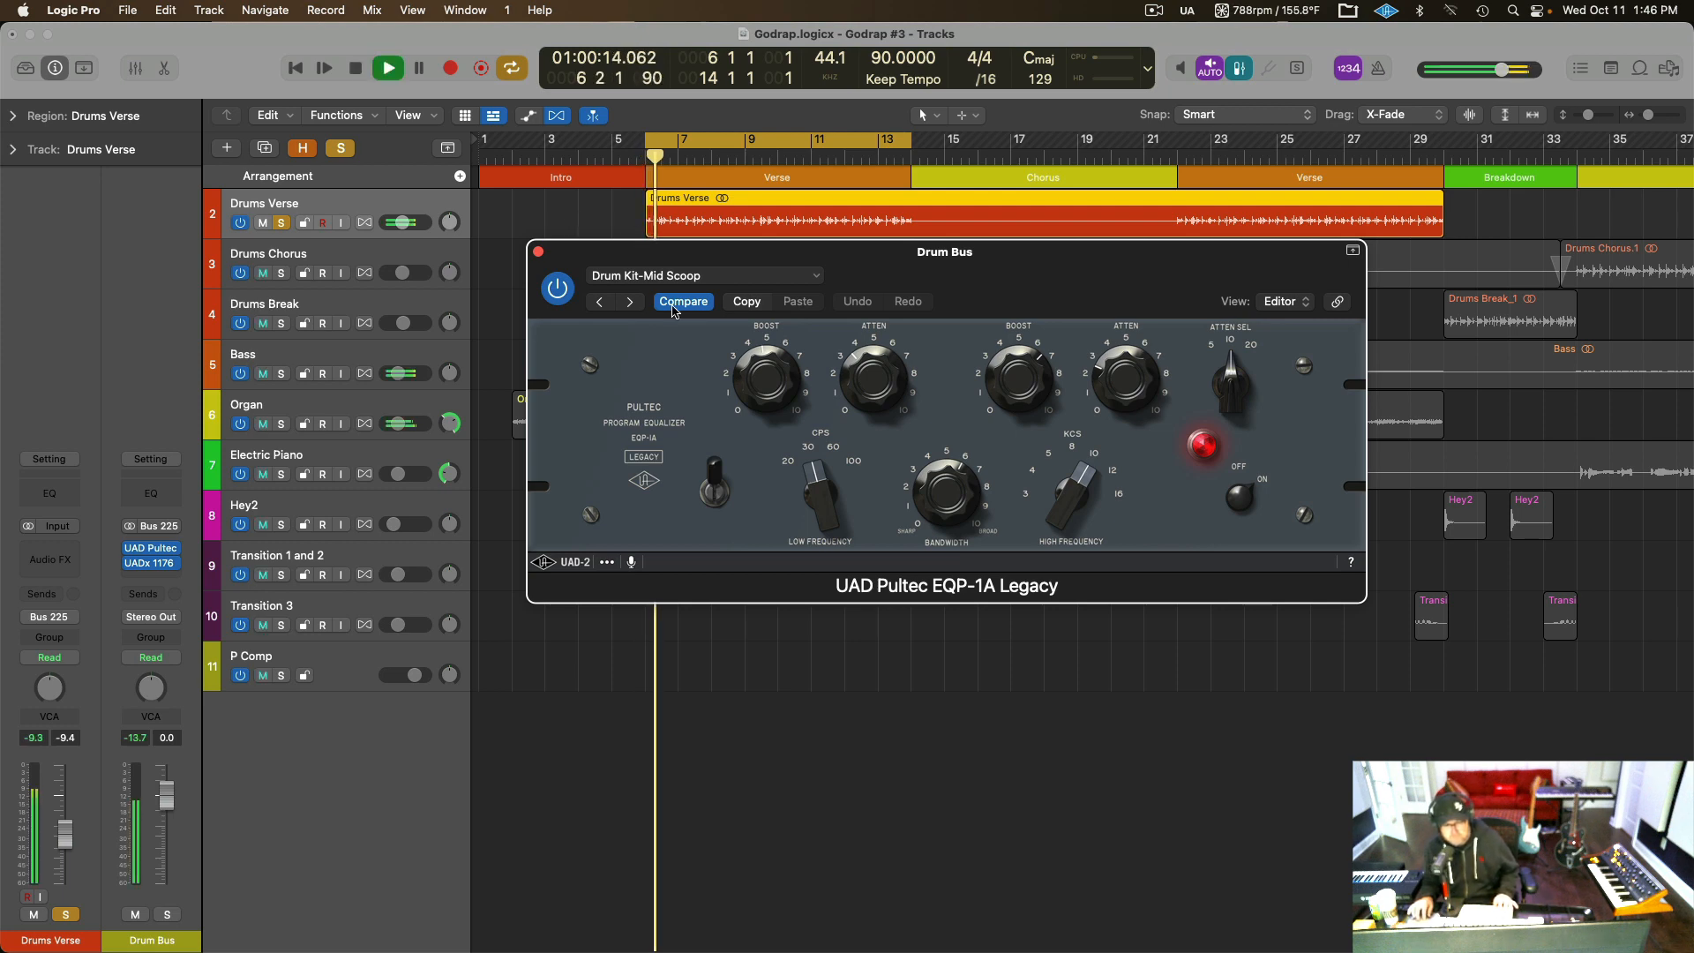
{"action": "left_click", "coordinate": [556, 289]}
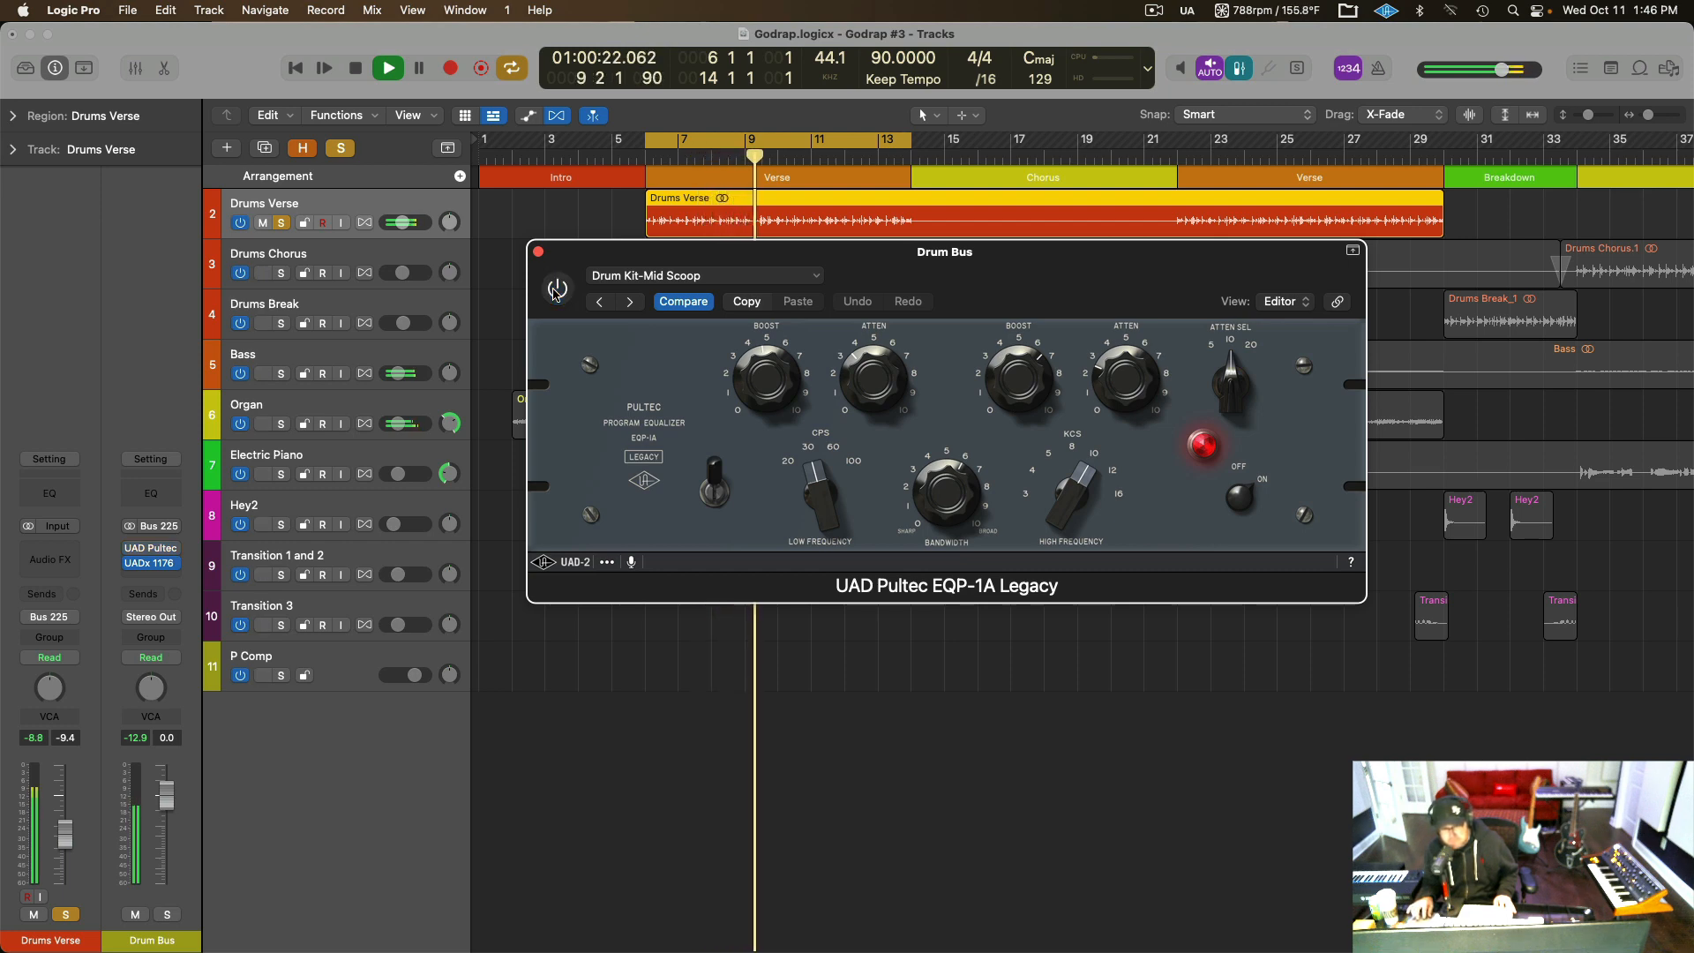
{"action": "left_click", "coordinate": [557, 290]}
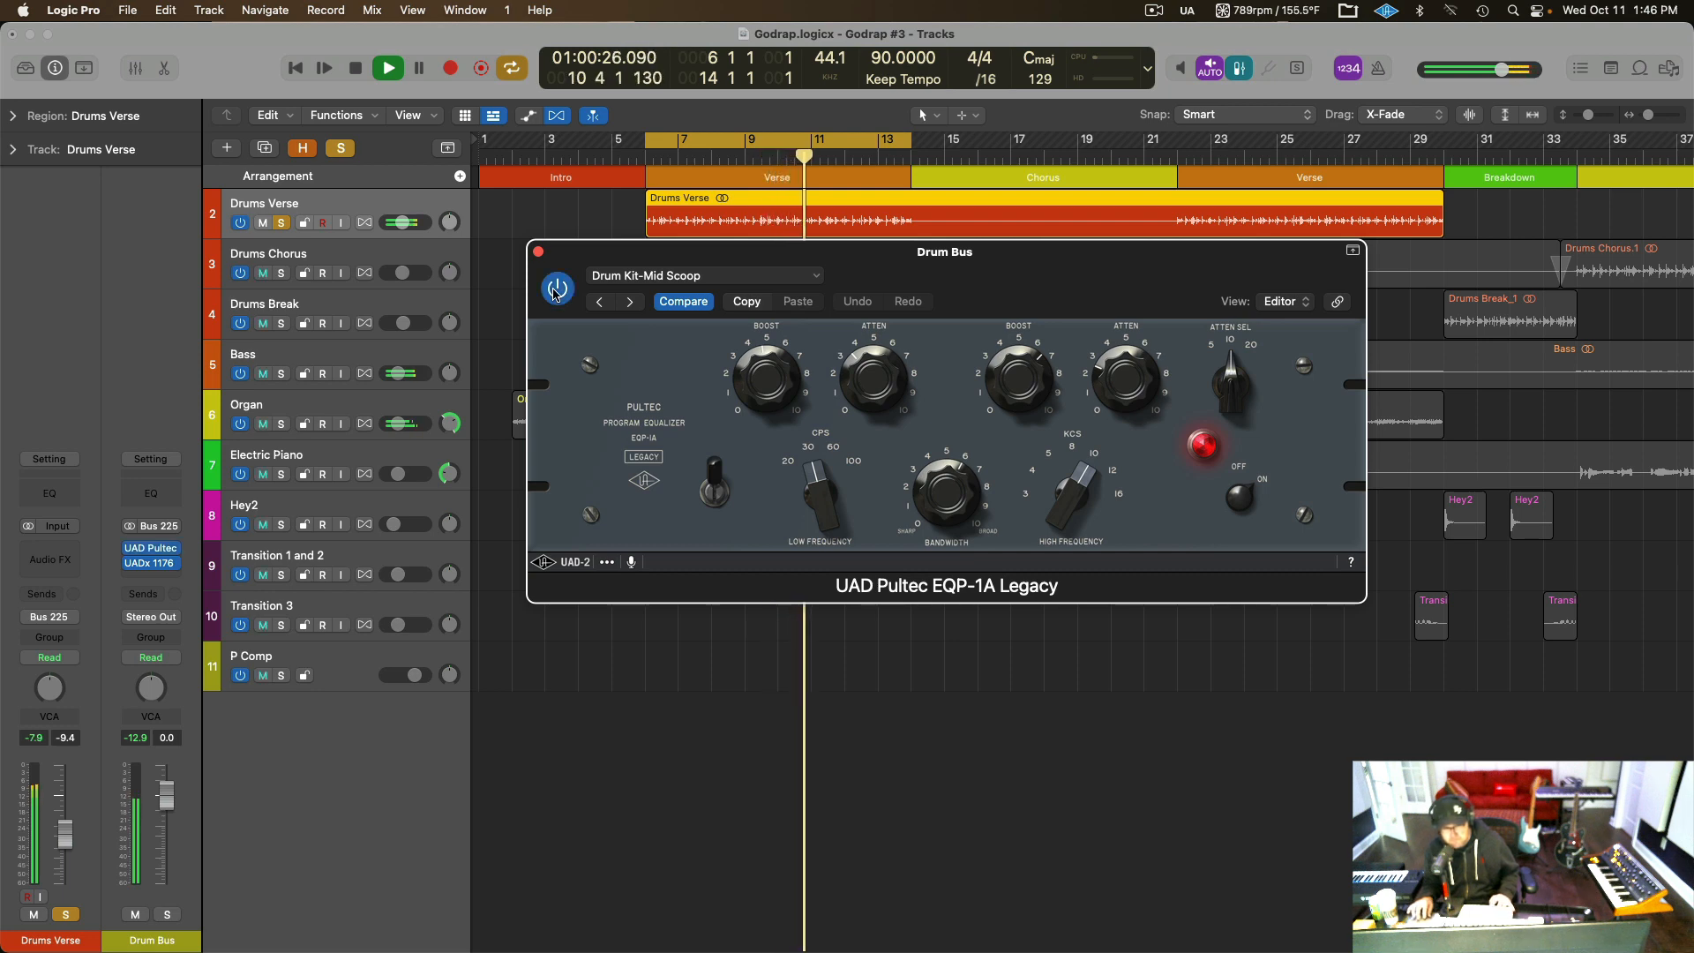
{"action": "key", "text": "space"}
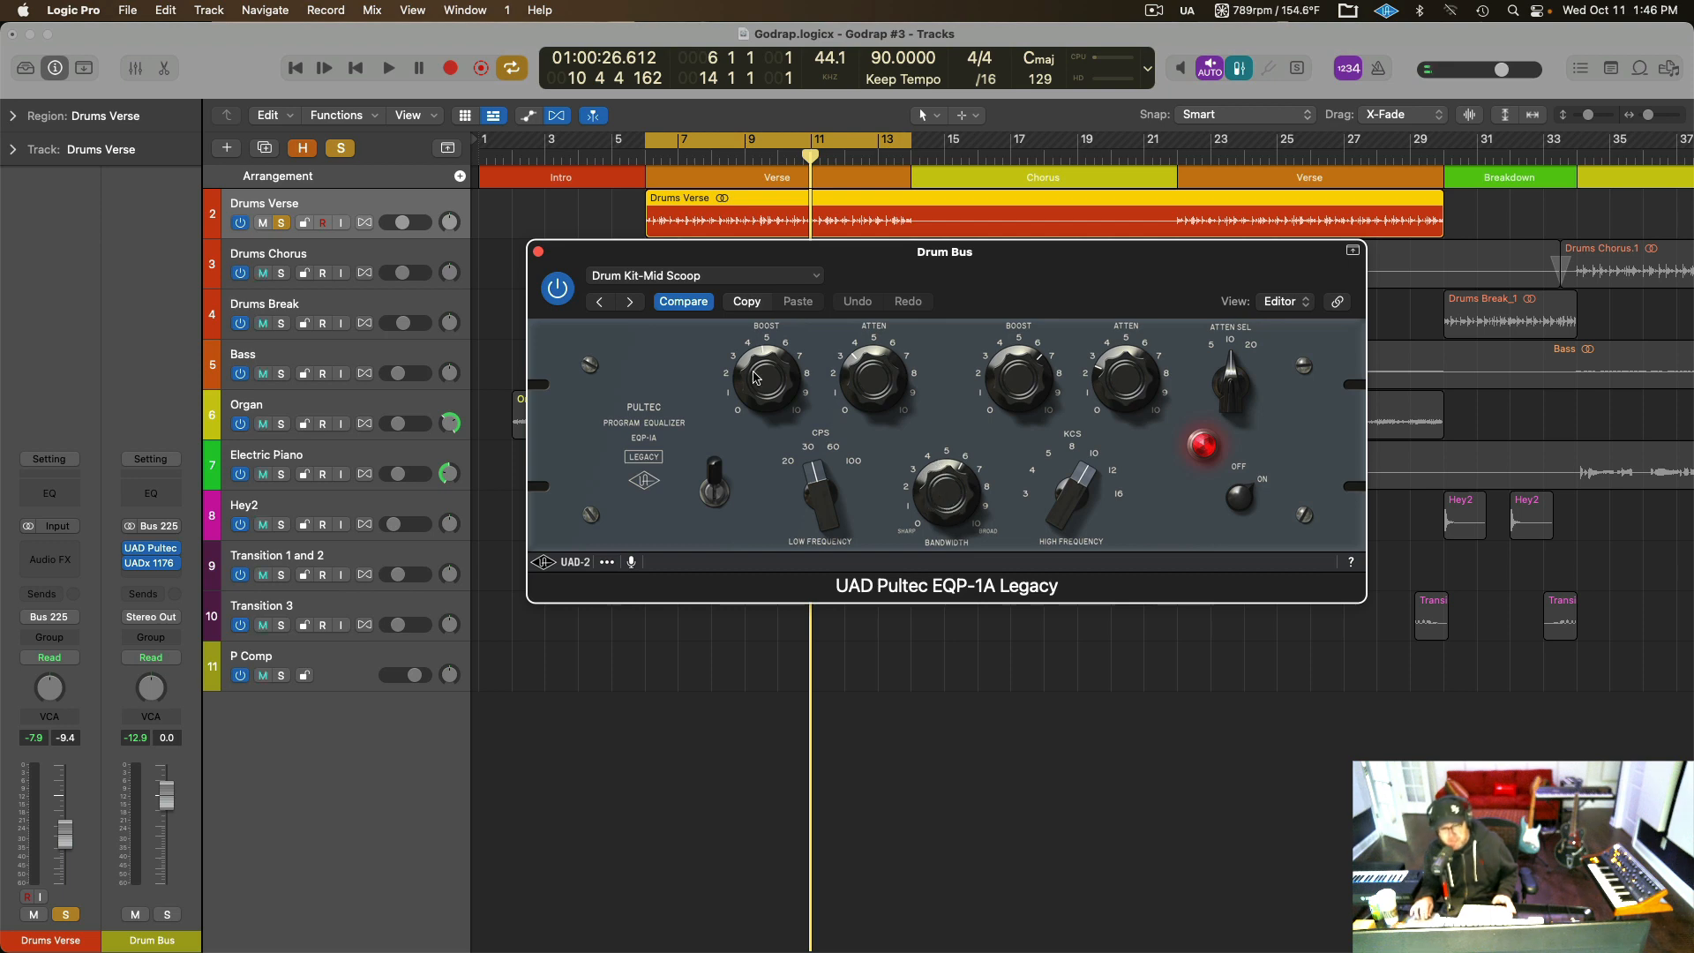
{"action": "left_click", "coordinate": [539, 252]}
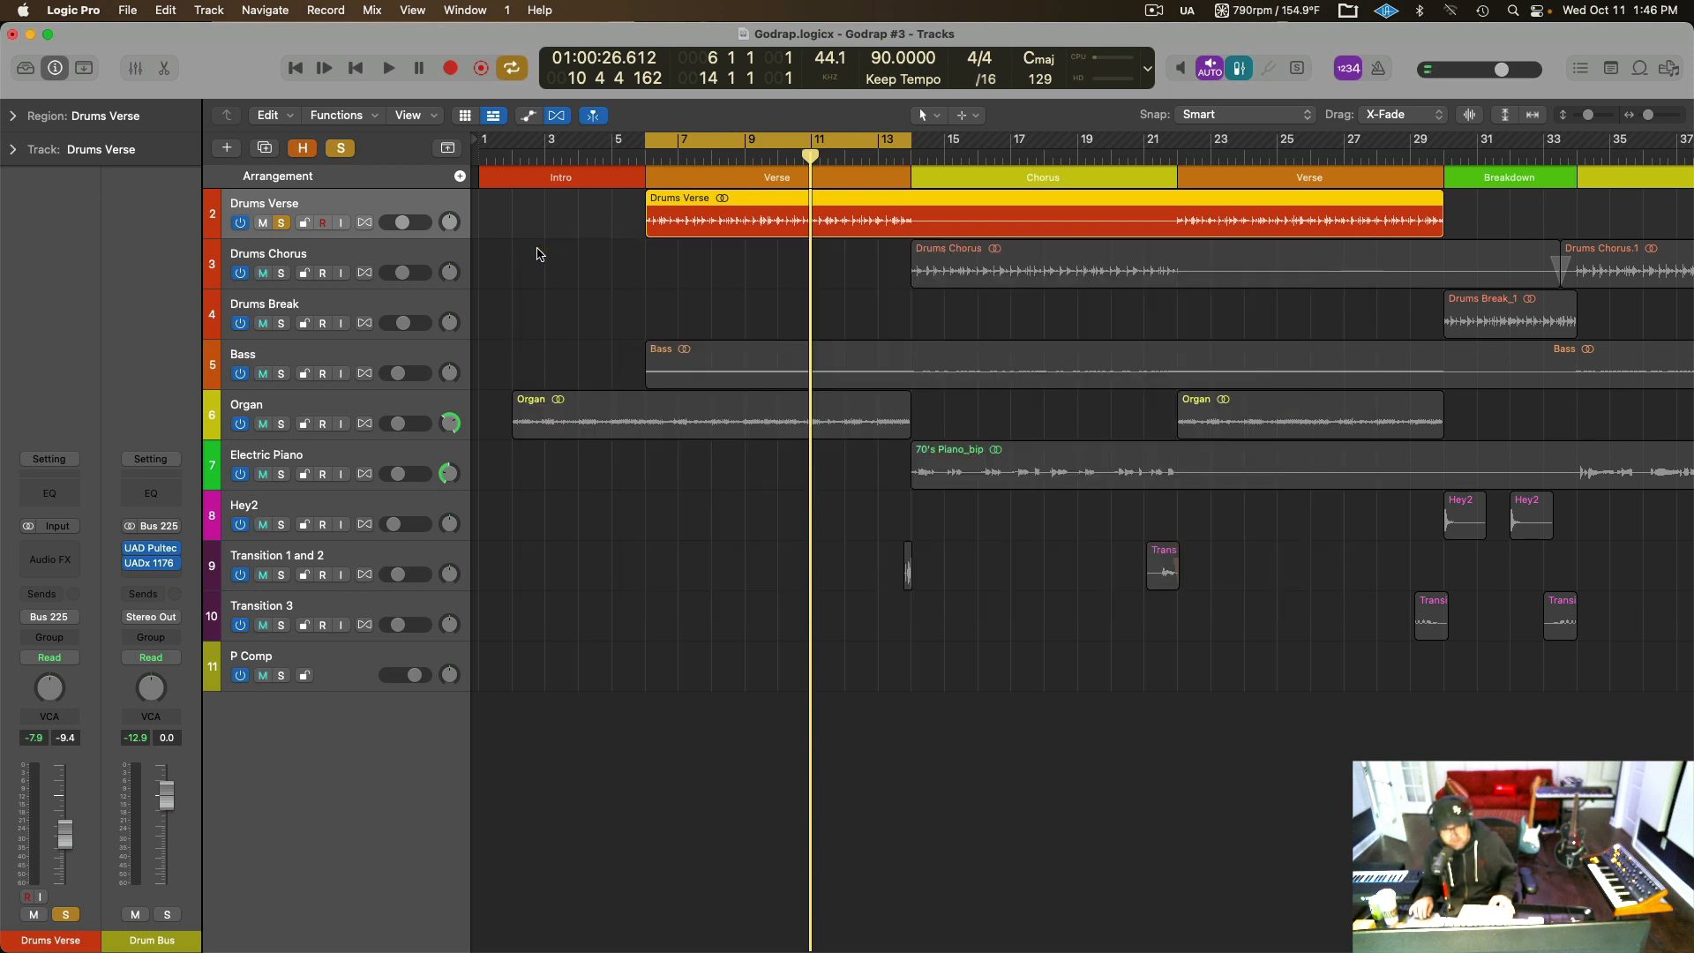
View the UADx 1176 Rev A Compressor on the Drum Bus while playing the soloed drums, then stop and close its window.
{"action": "left_click", "coordinate": [150, 565]}
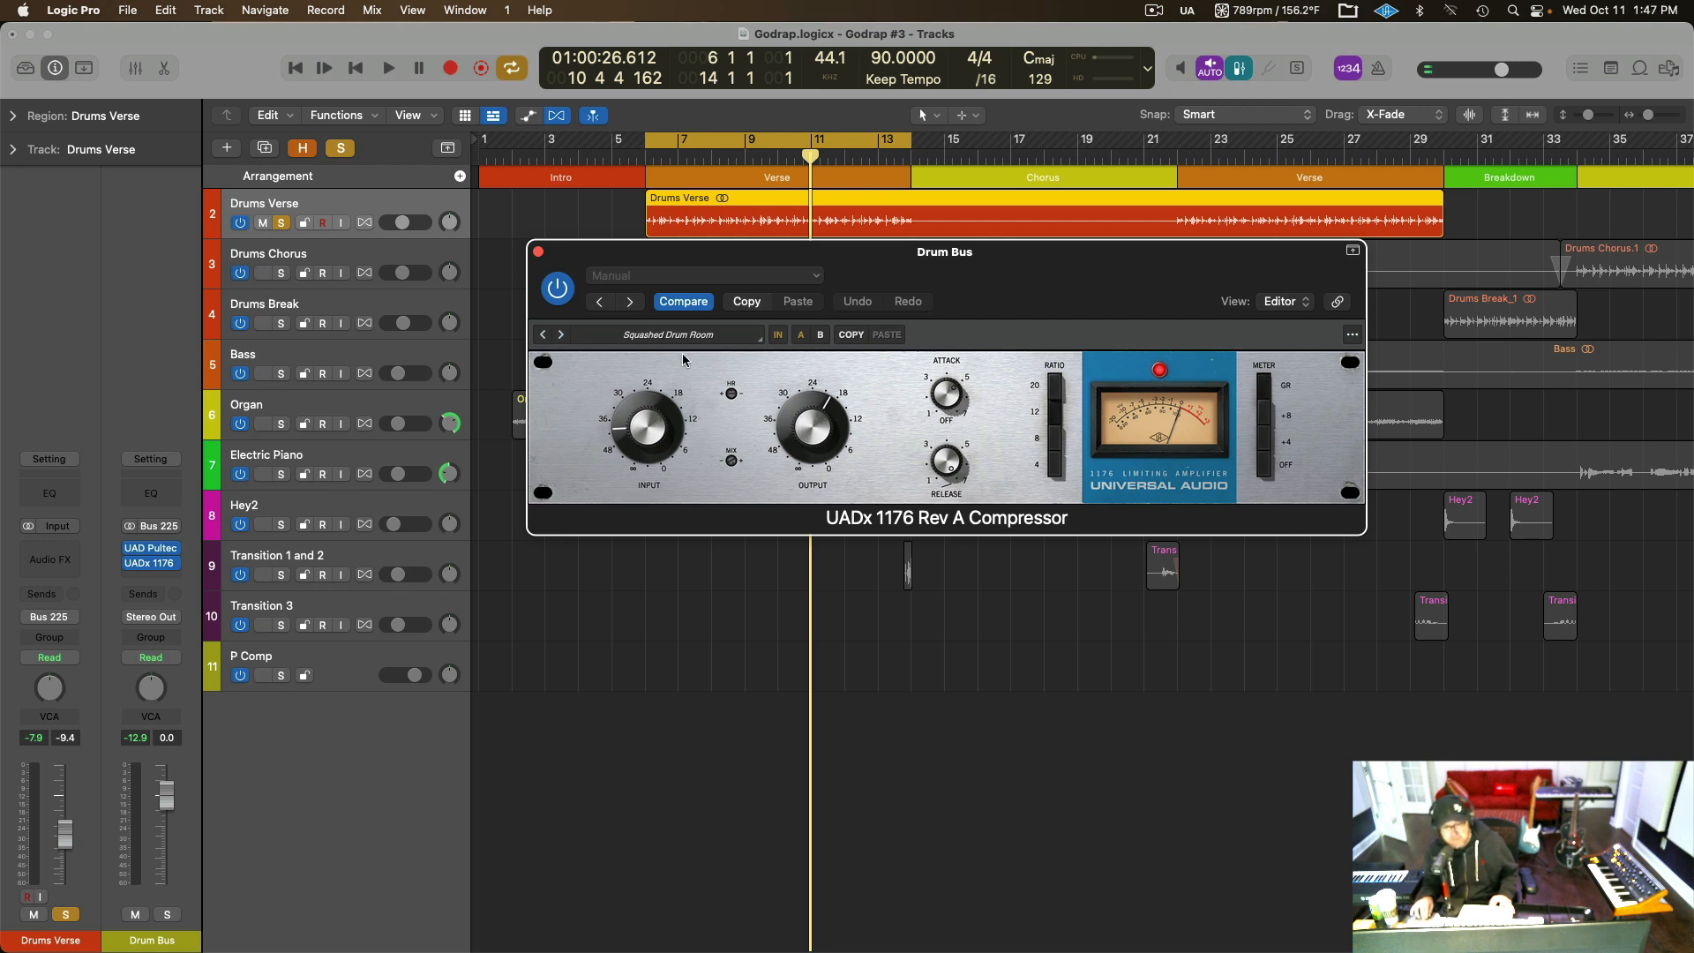
{"action": "key", "text": "space"}
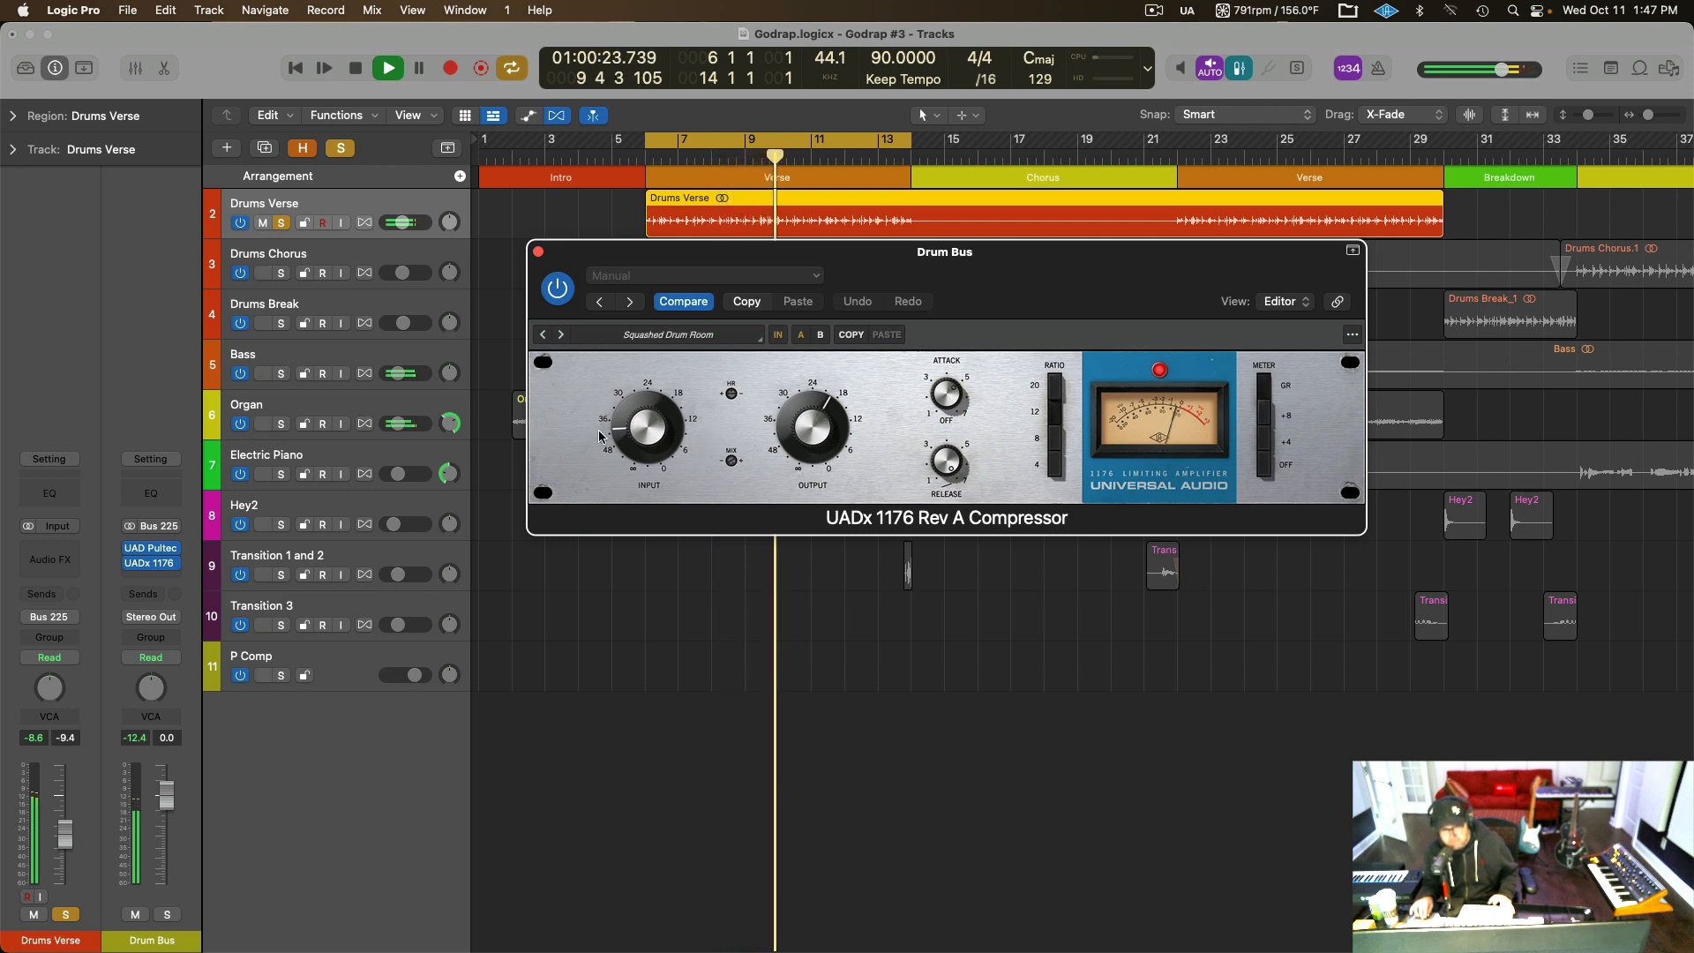
{"action": "key", "text": "space"}
{"action": "left_click", "coordinate": [538, 253]}
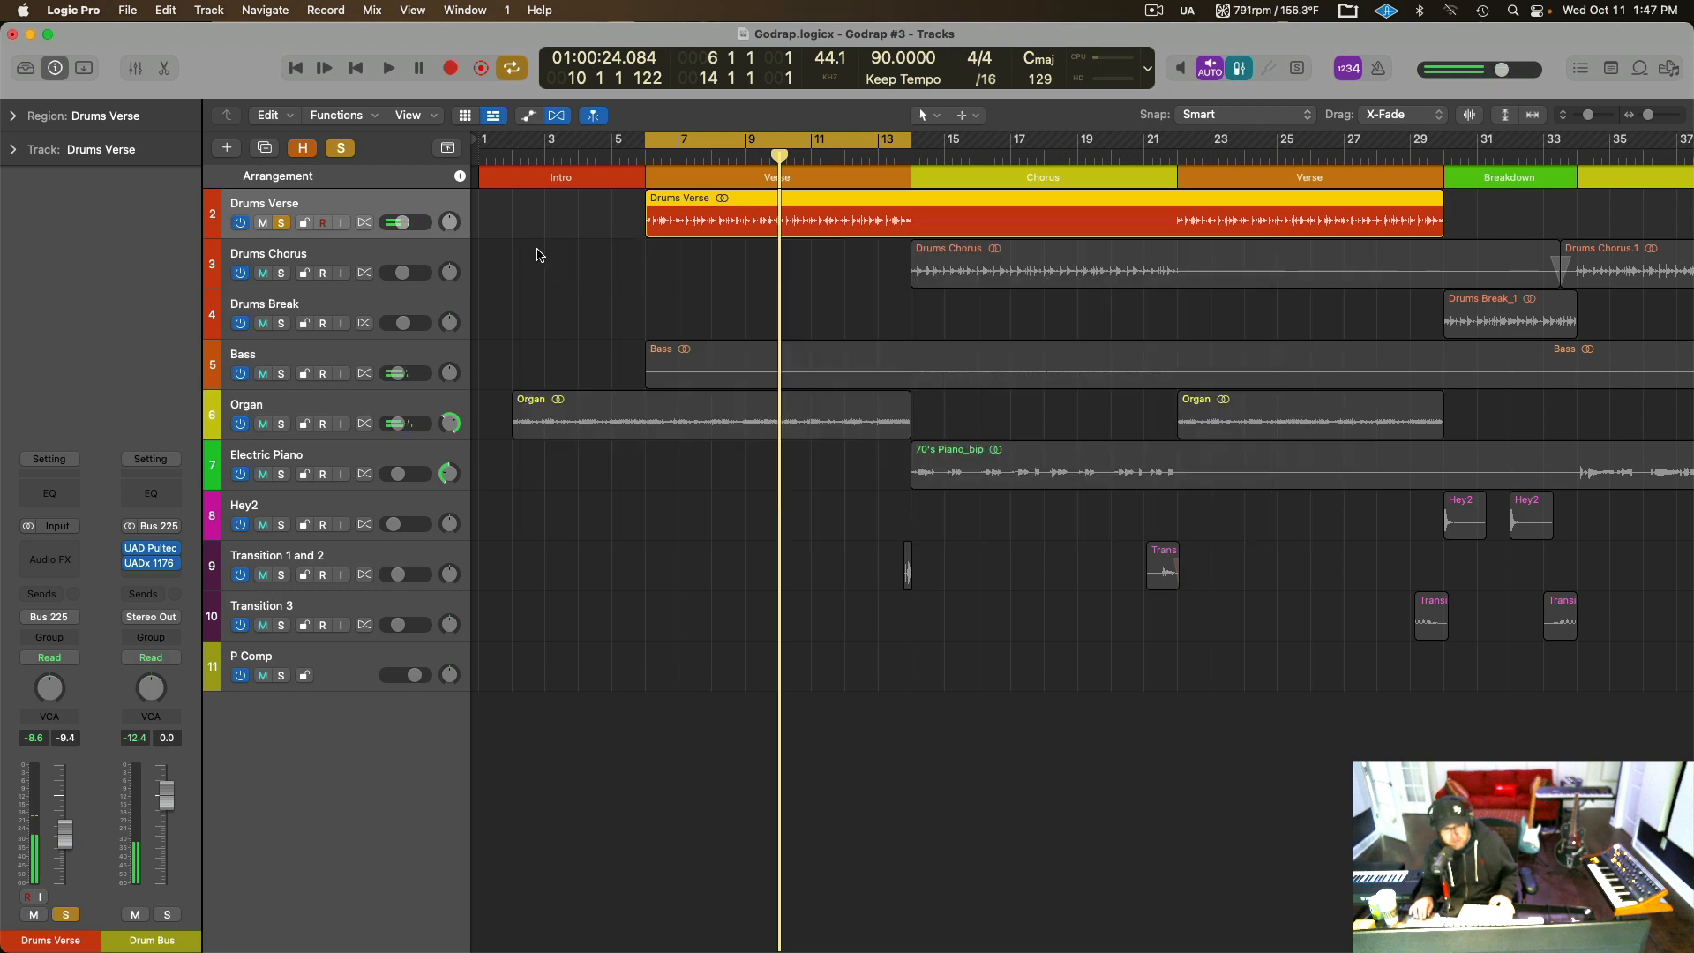
Unsolo Drums Verse, select the Bass track, and move the playhead to the start of the first Verse at bar 6.
{"action": "left_click", "coordinate": [281, 223]}
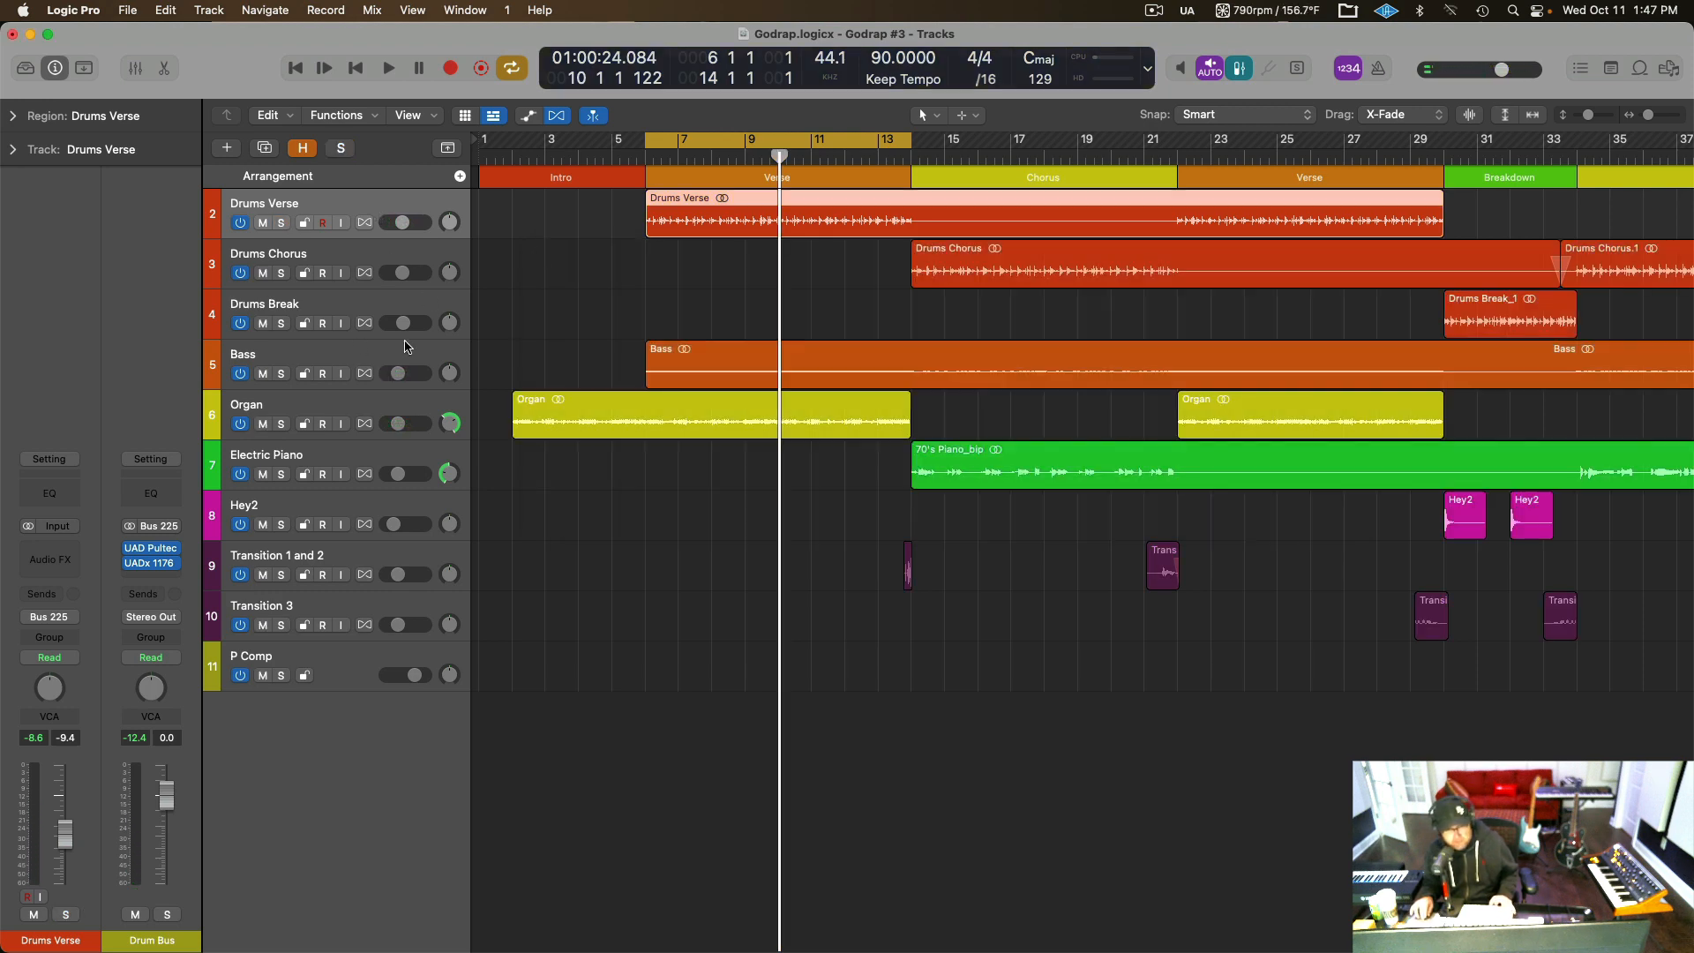
{"action": "left_click", "coordinate": [346, 352]}
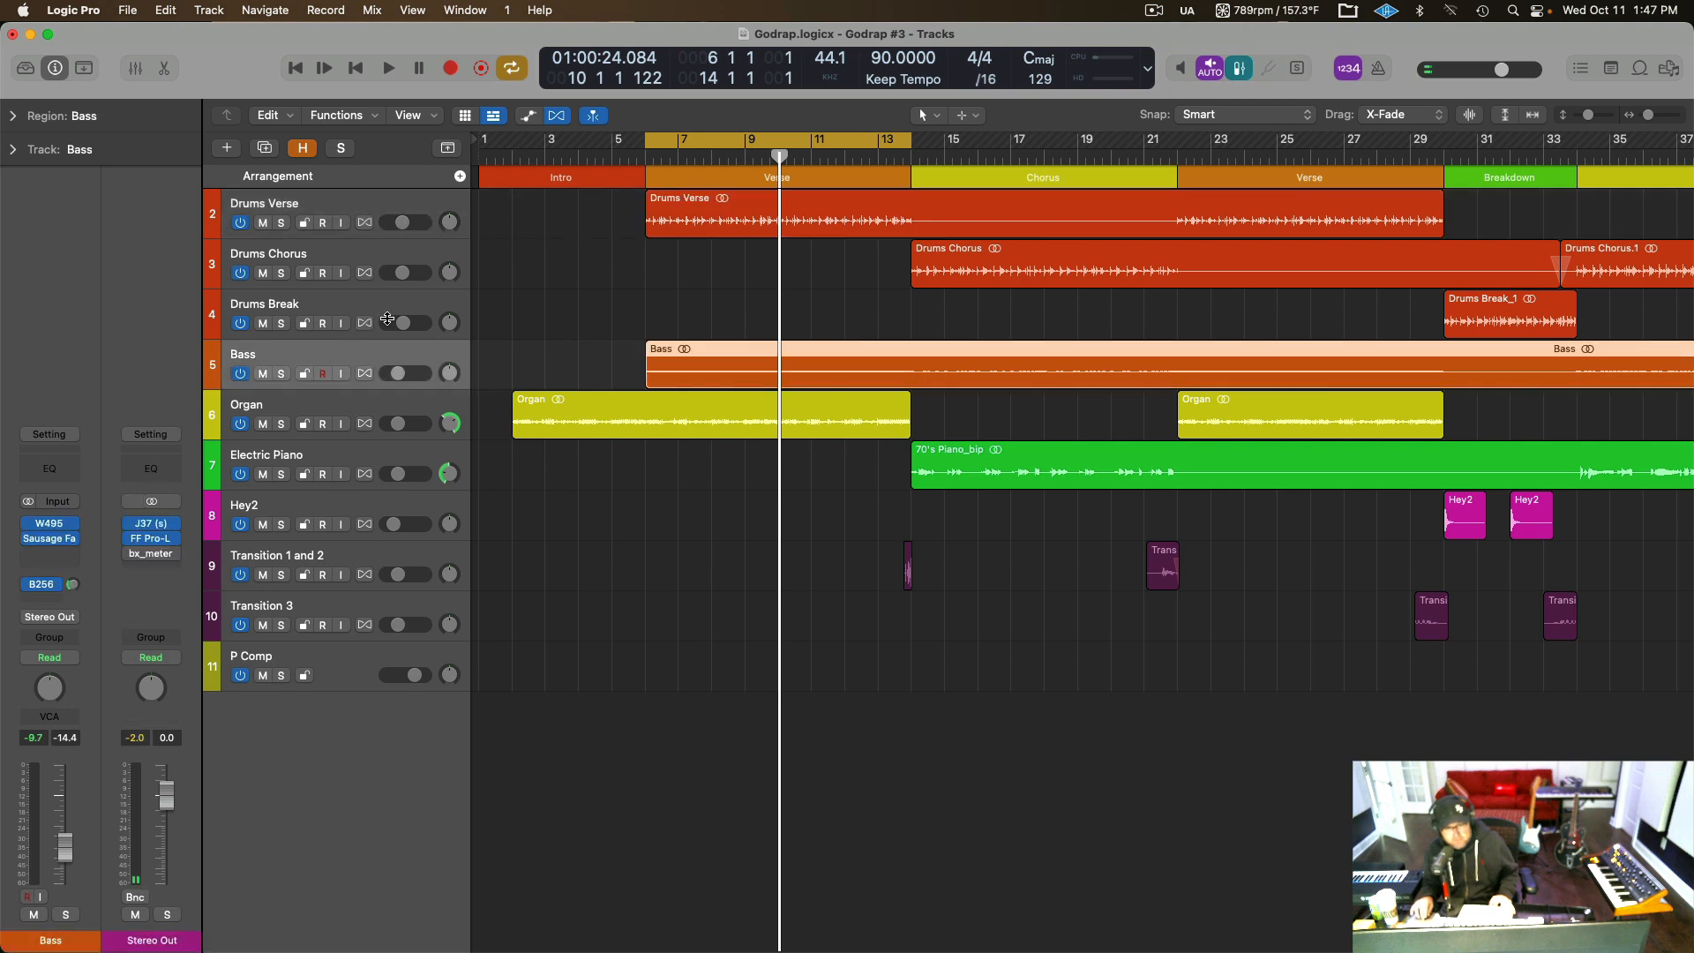
{"action": "left_click", "coordinate": [649, 158]}
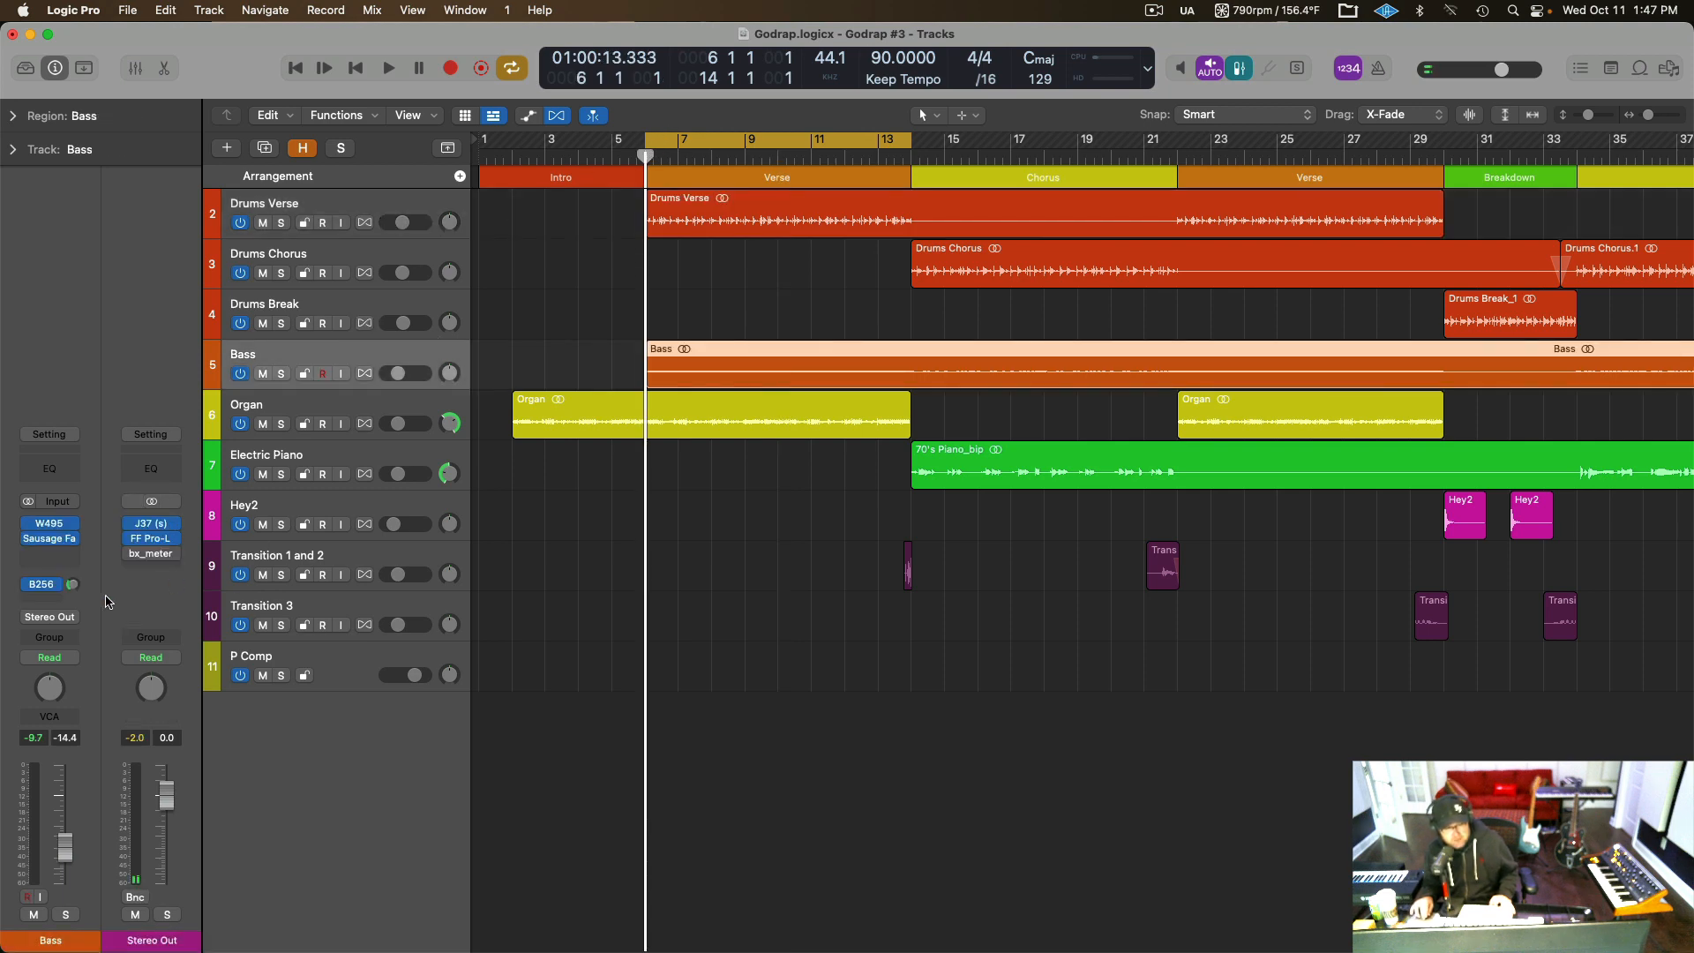
Bypass the Bass track's W495 and Sausage Fa effects and its B256 send, and audition the bass soloed.
{"action": "mouse_move", "coordinate": [32, 543]}
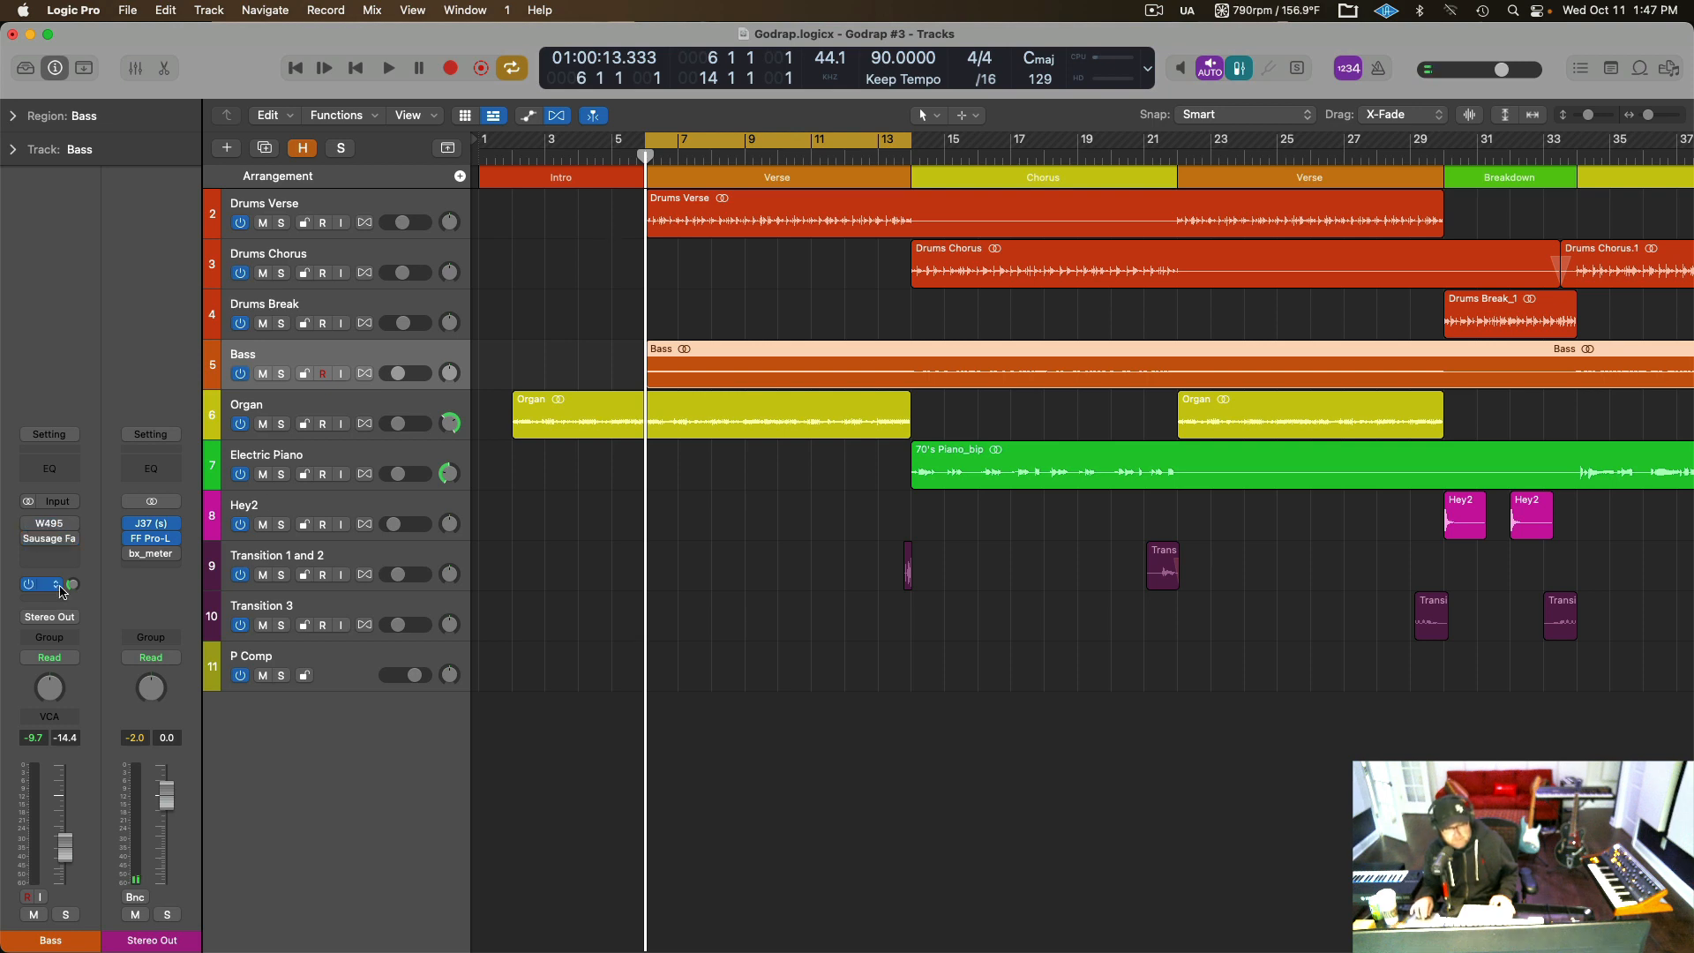
{"action": "key", "text": "space"}
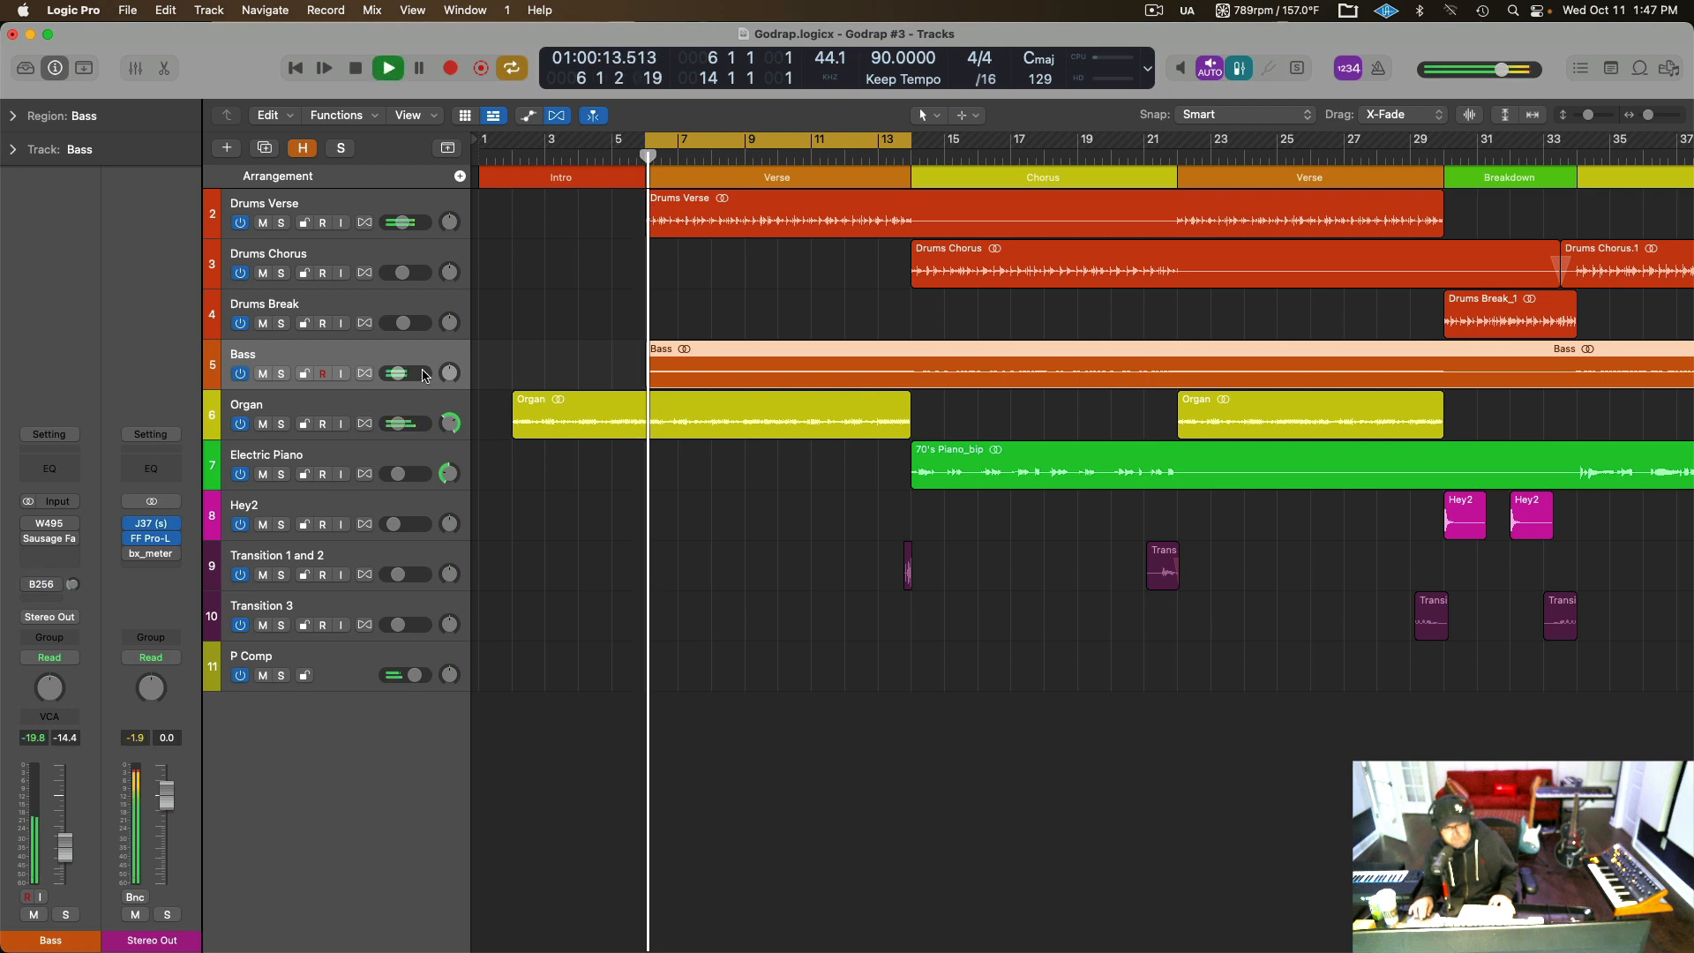
{"action": "left_click", "coordinate": [282, 374]}
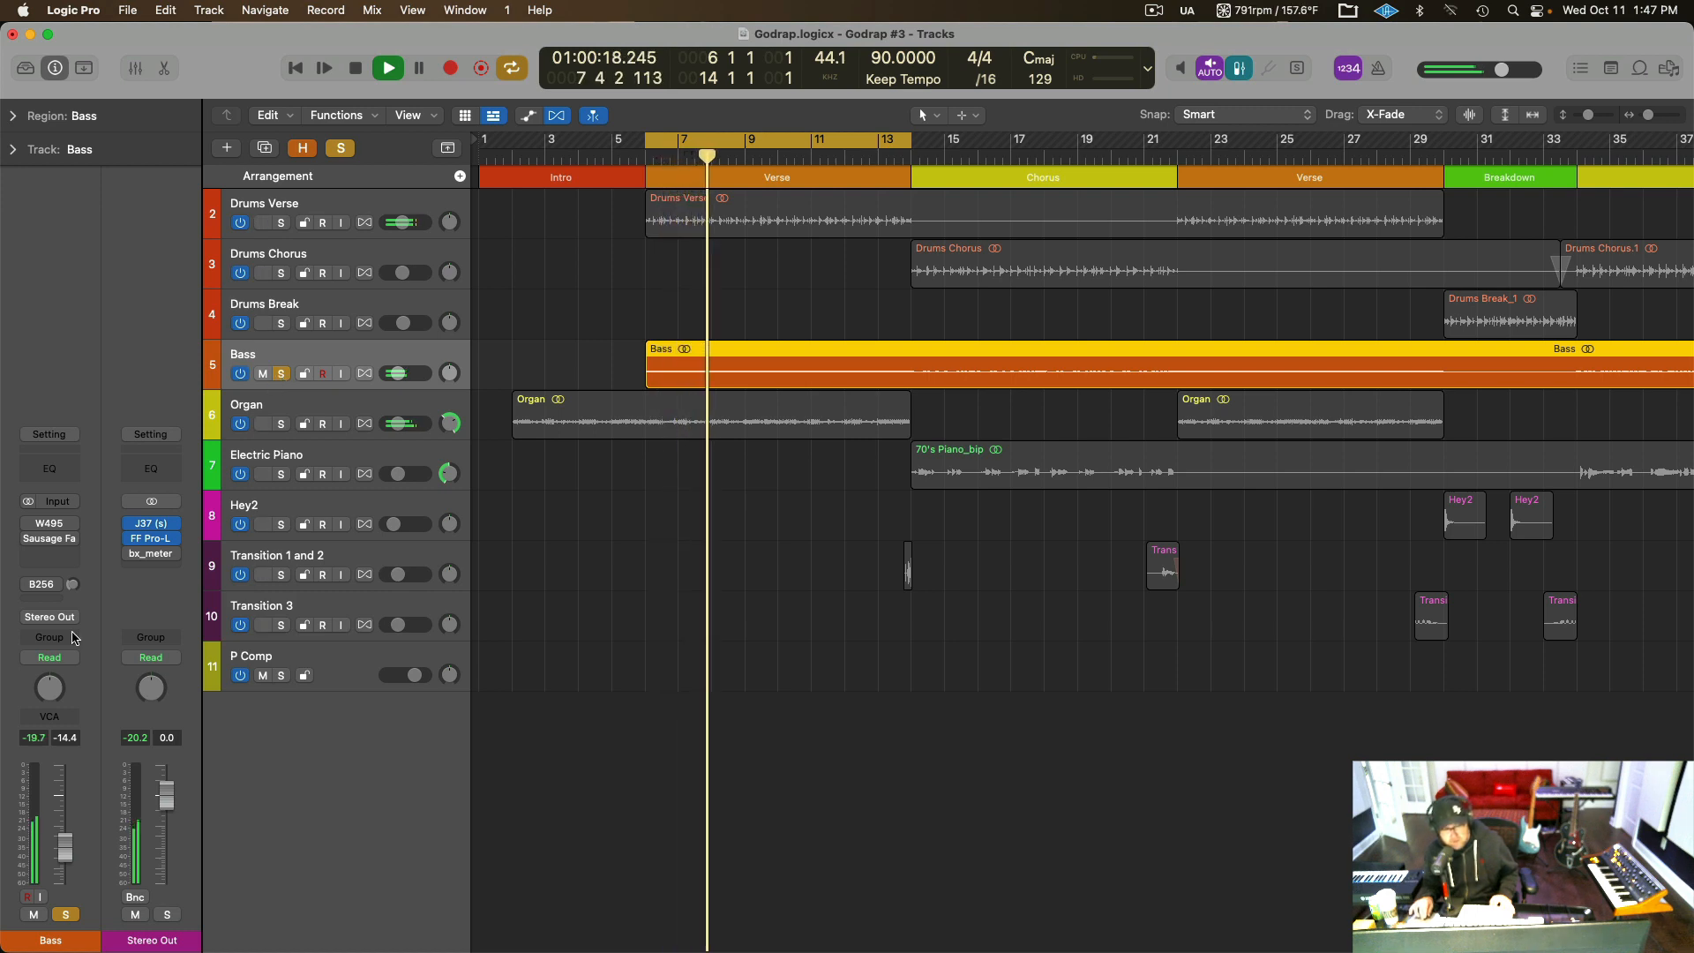
{"action": "key", "text": "space"}
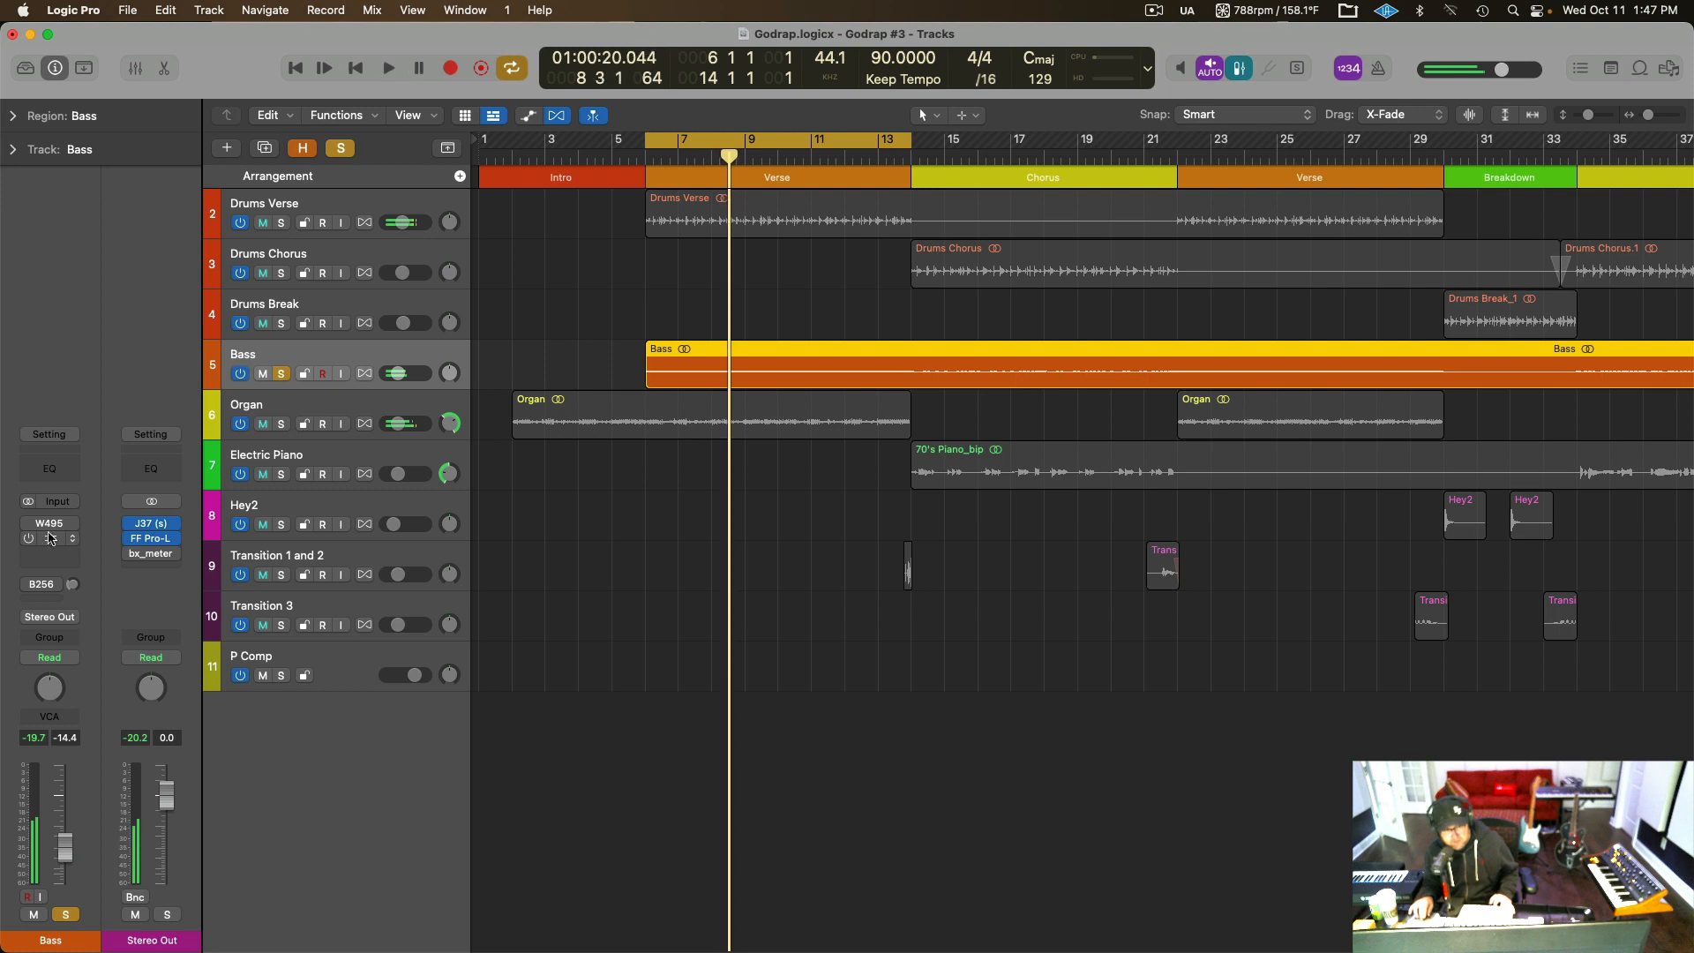
Re-enable the W495 equalizer on the Bass track and open its plug-in window.
{"action": "left_click", "coordinate": [30, 525]}
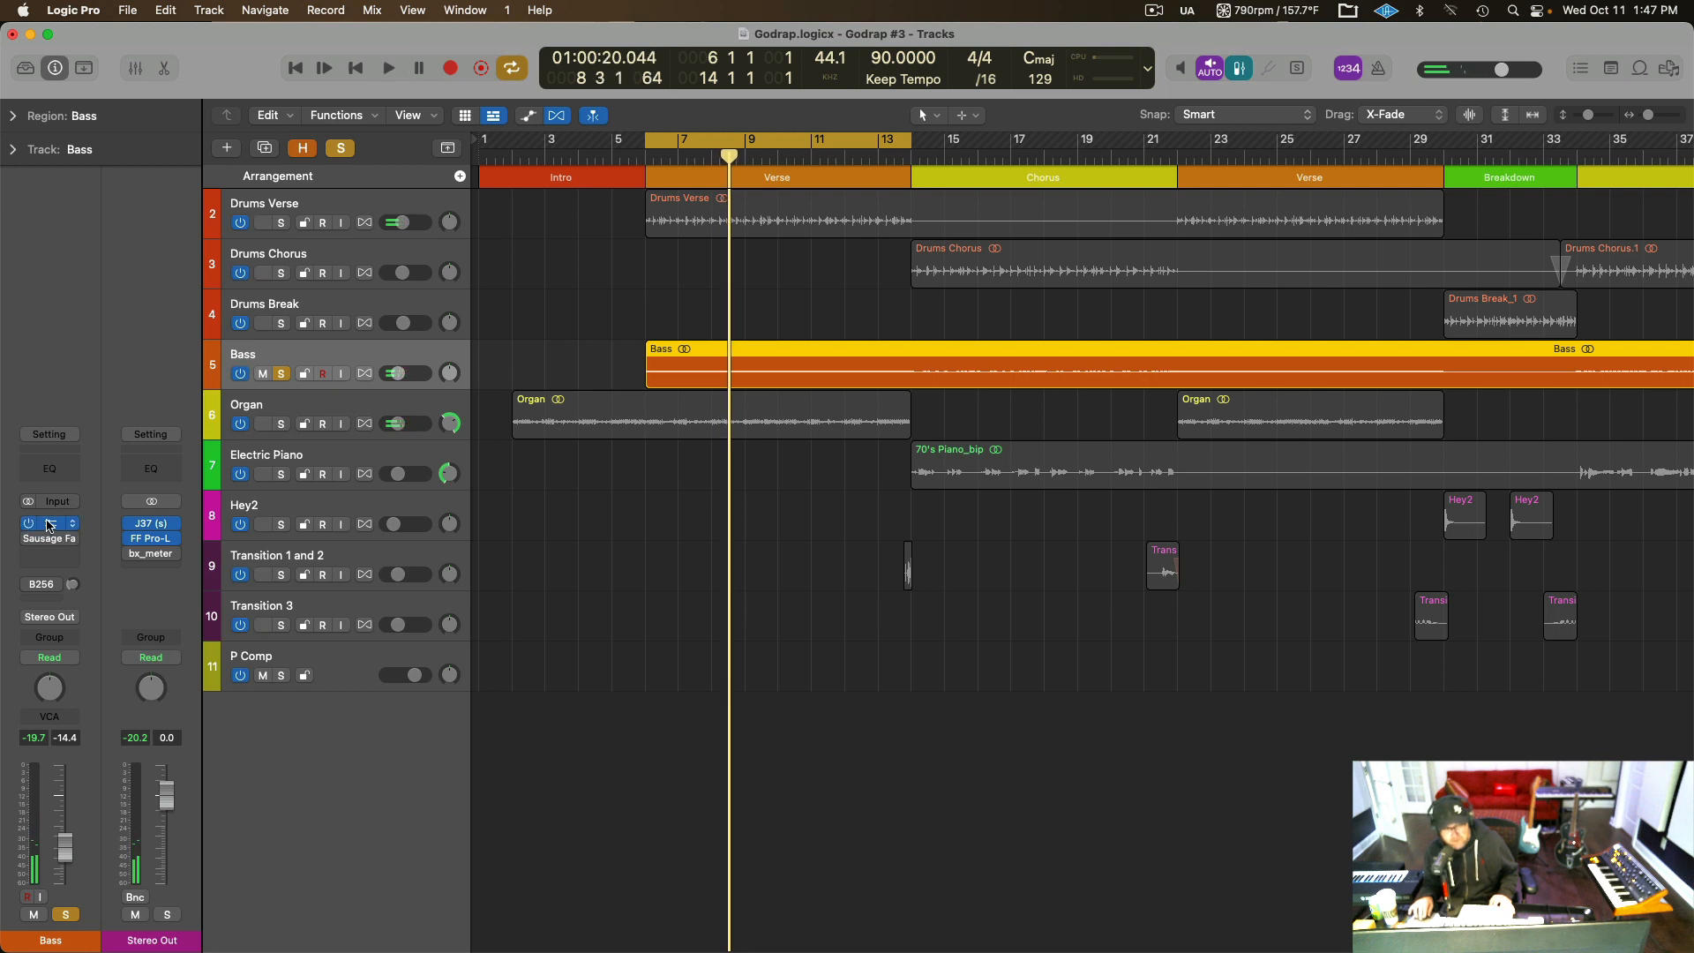
{"action": "left_click", "coordinate": [50, 524]}
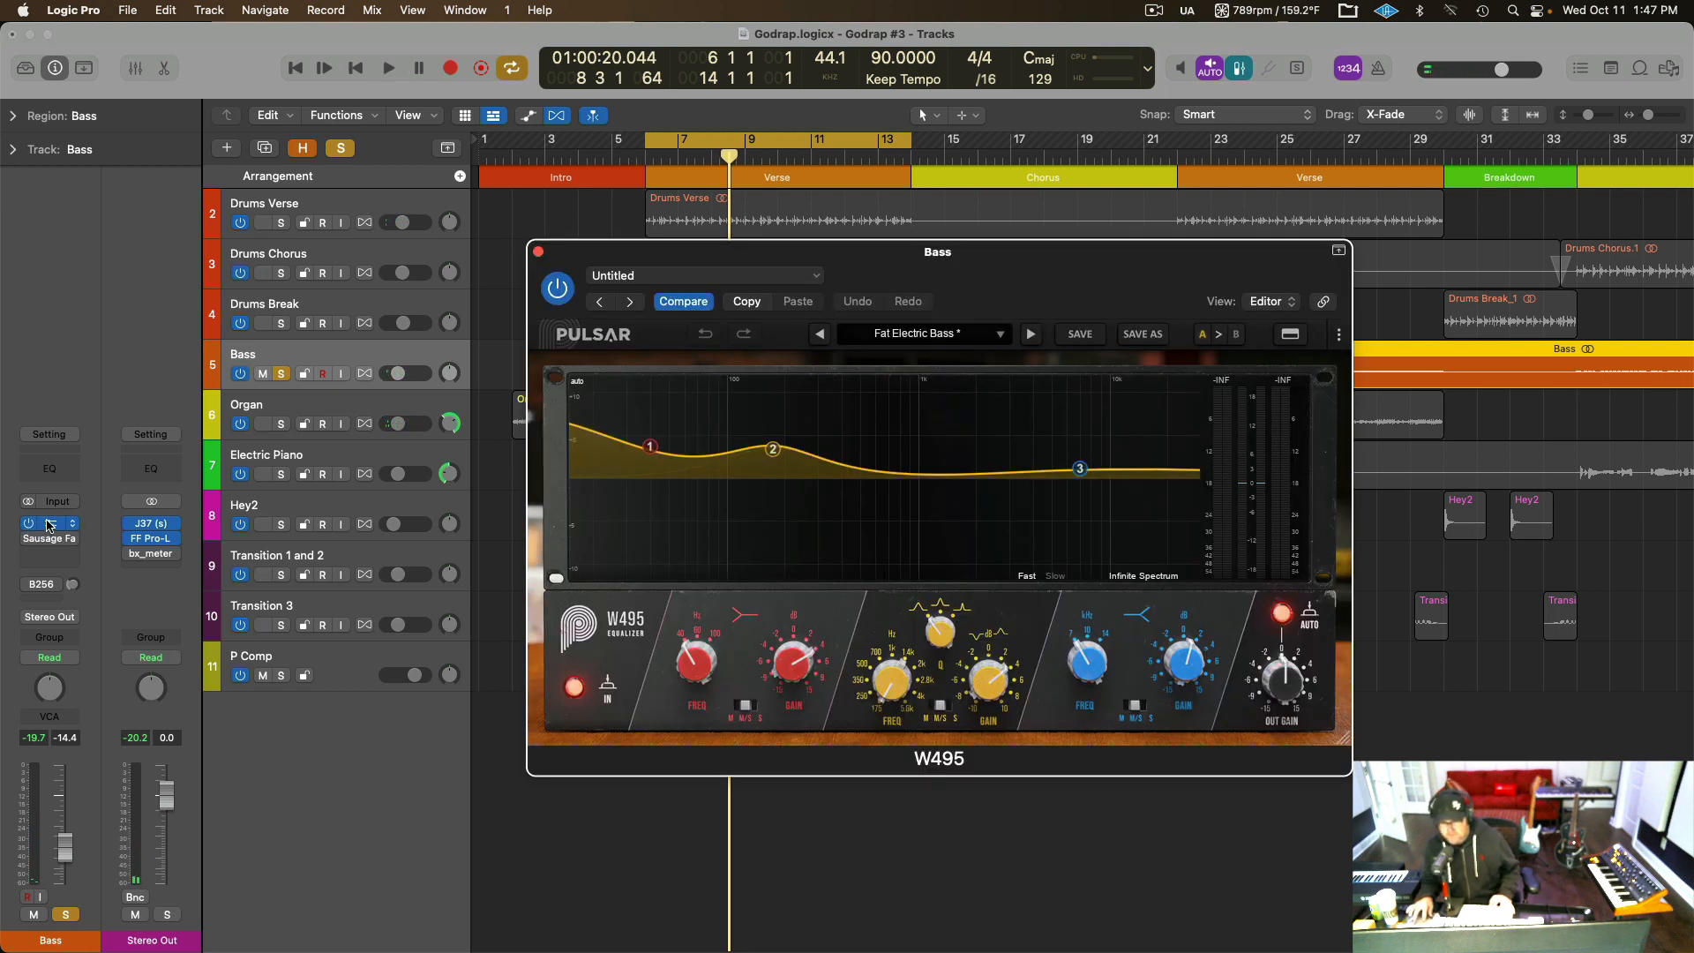
{"action": "left_click", "coordinate": [50, 524]}
{"action": "left_click", "coordinate": [50, 524]}
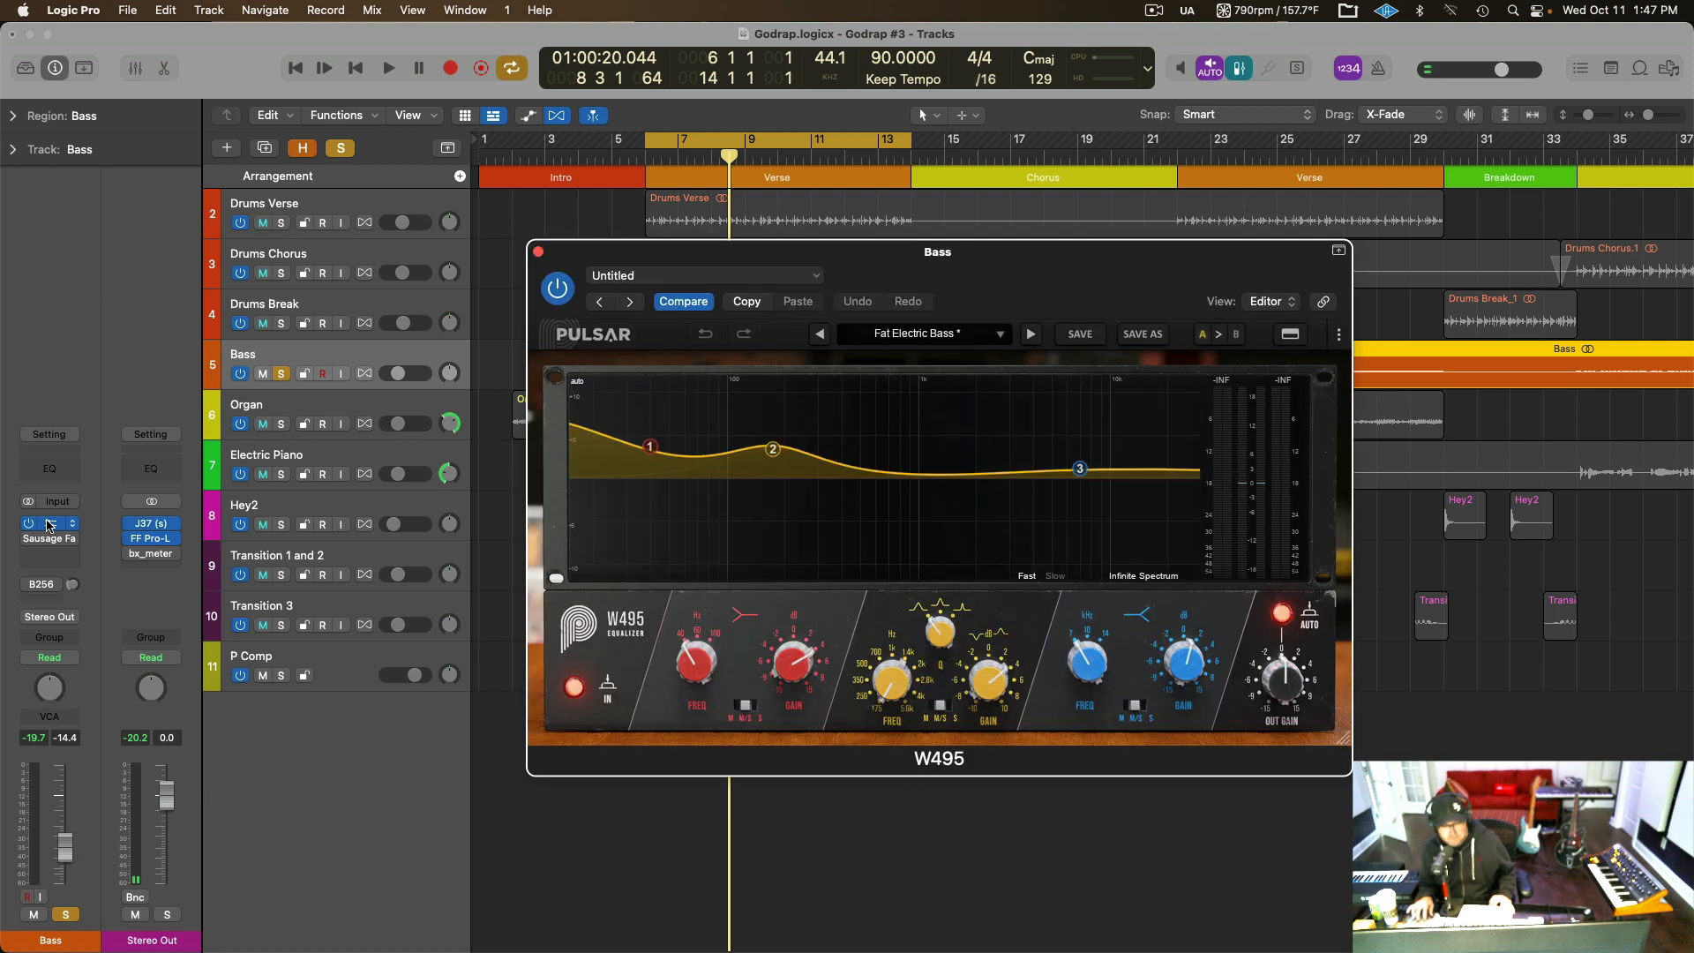
Examine the low, medium and high bands of the W495, audition the soloed bass through it, and close its window.
{"action": "mouse_move", "coordinate": [693, 691]}
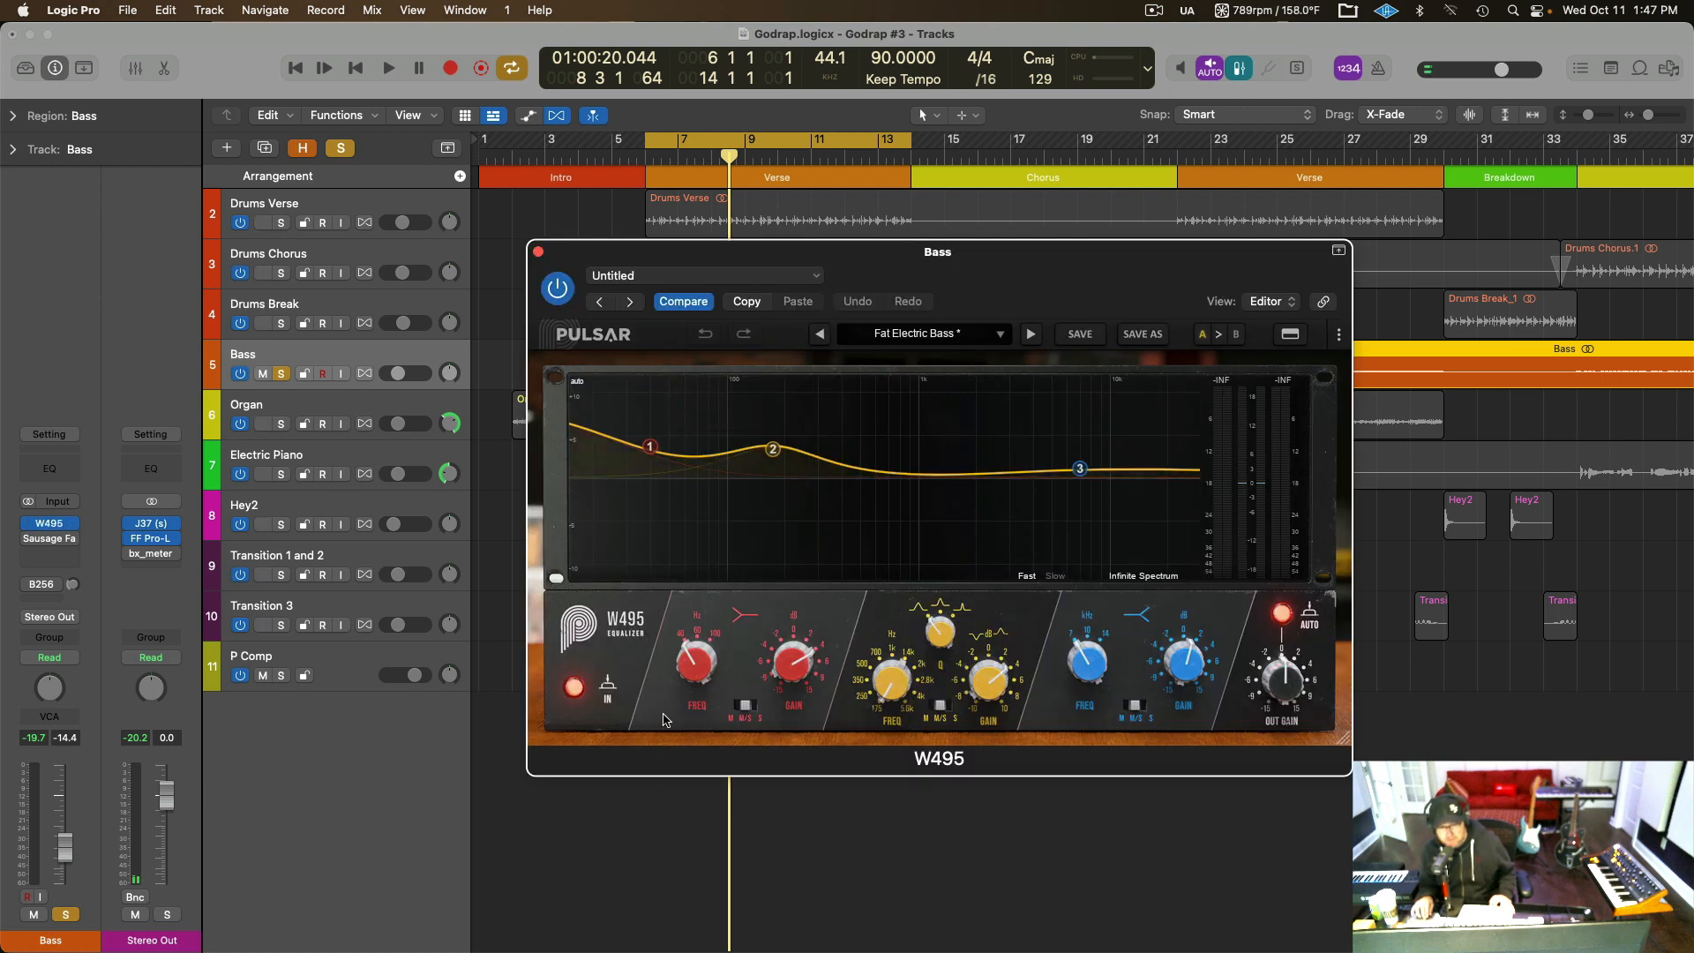
{"action": "mouse_move", "coordinate": [649, 452]}
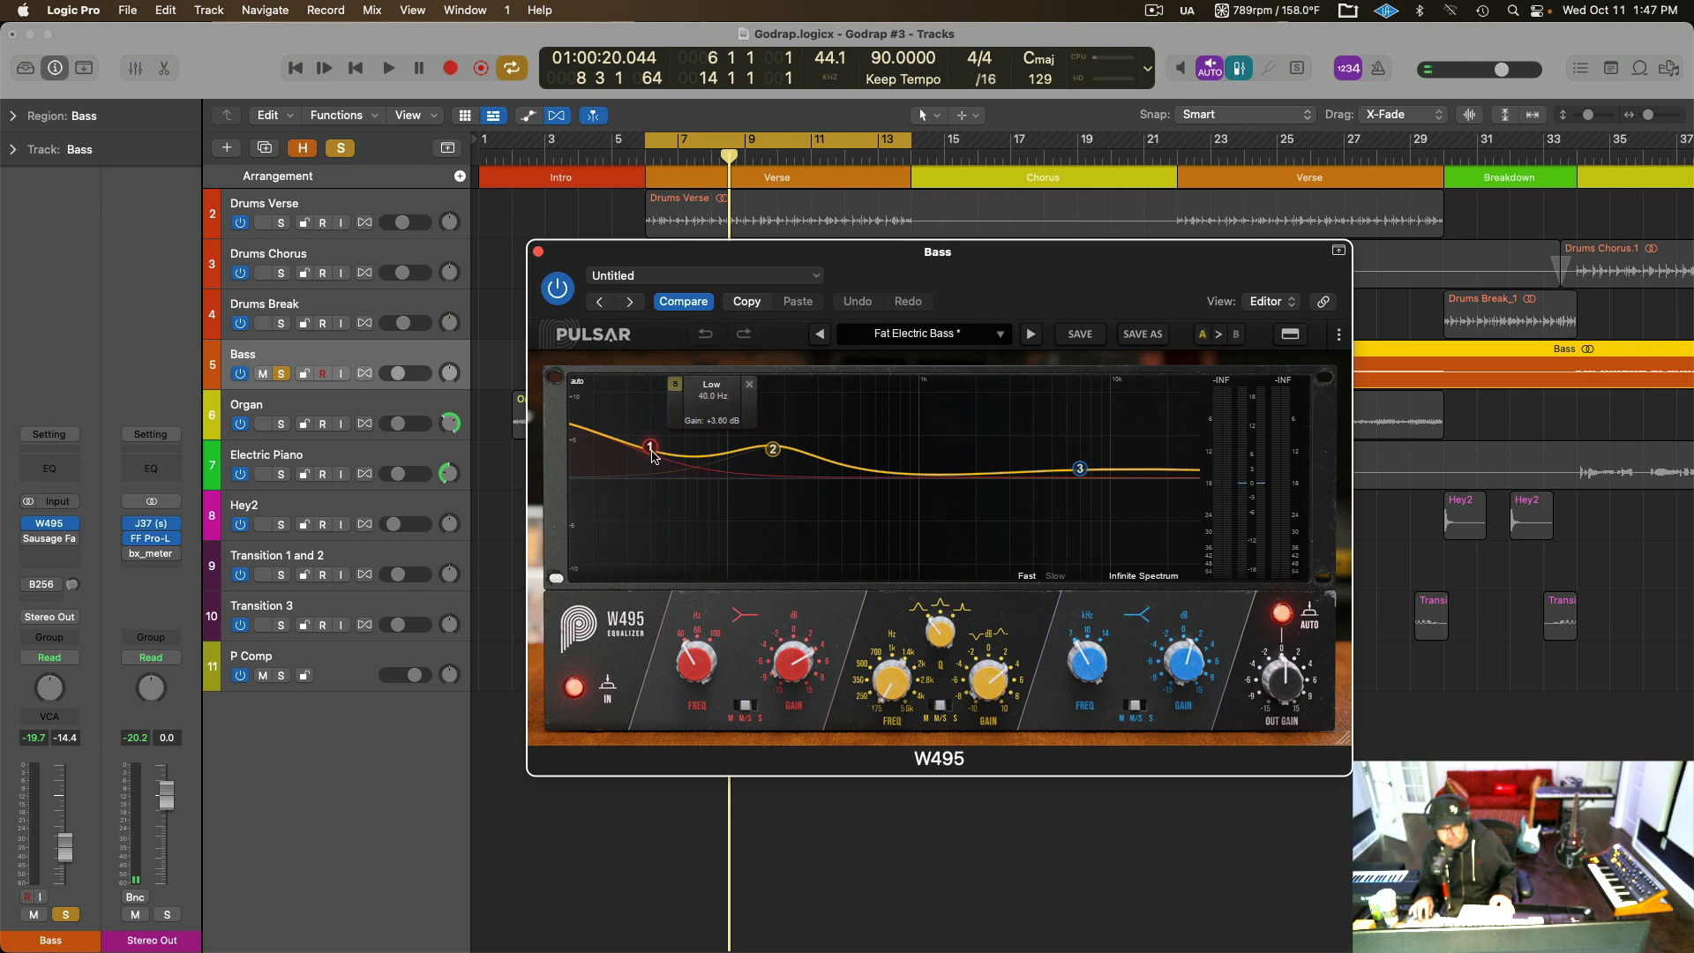
{"action": "mouse_move", "coordinate": [770, 455]}
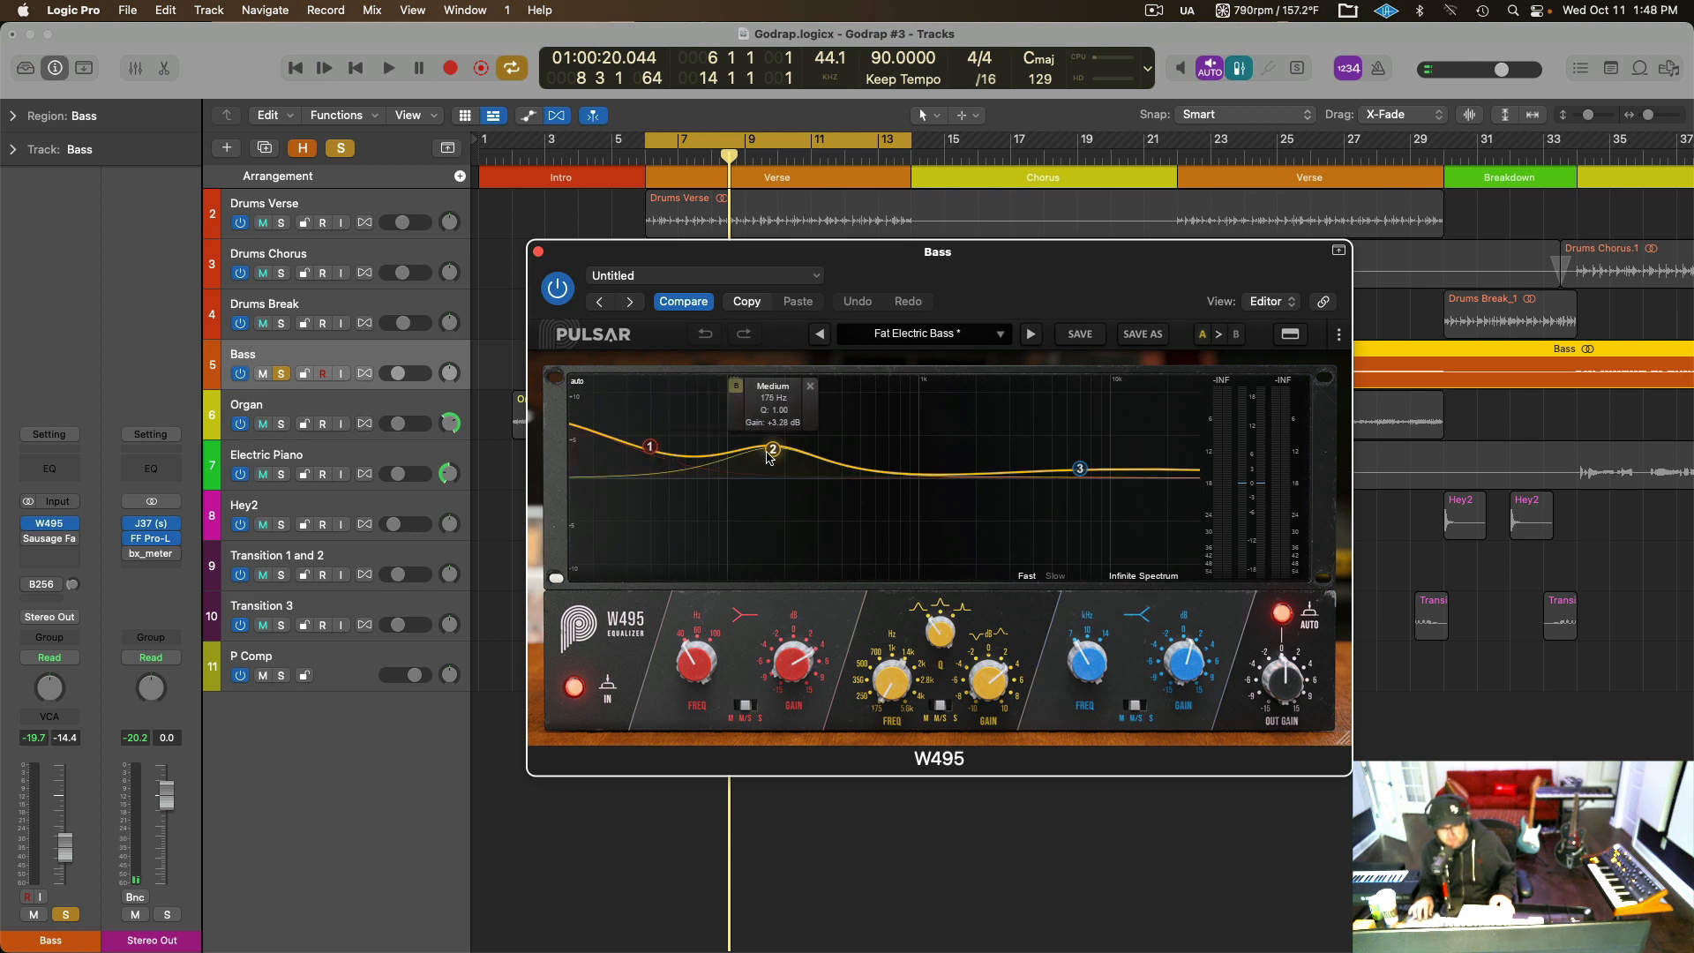
{"action": "mouse_move", "coordinate": [1081, 473]}
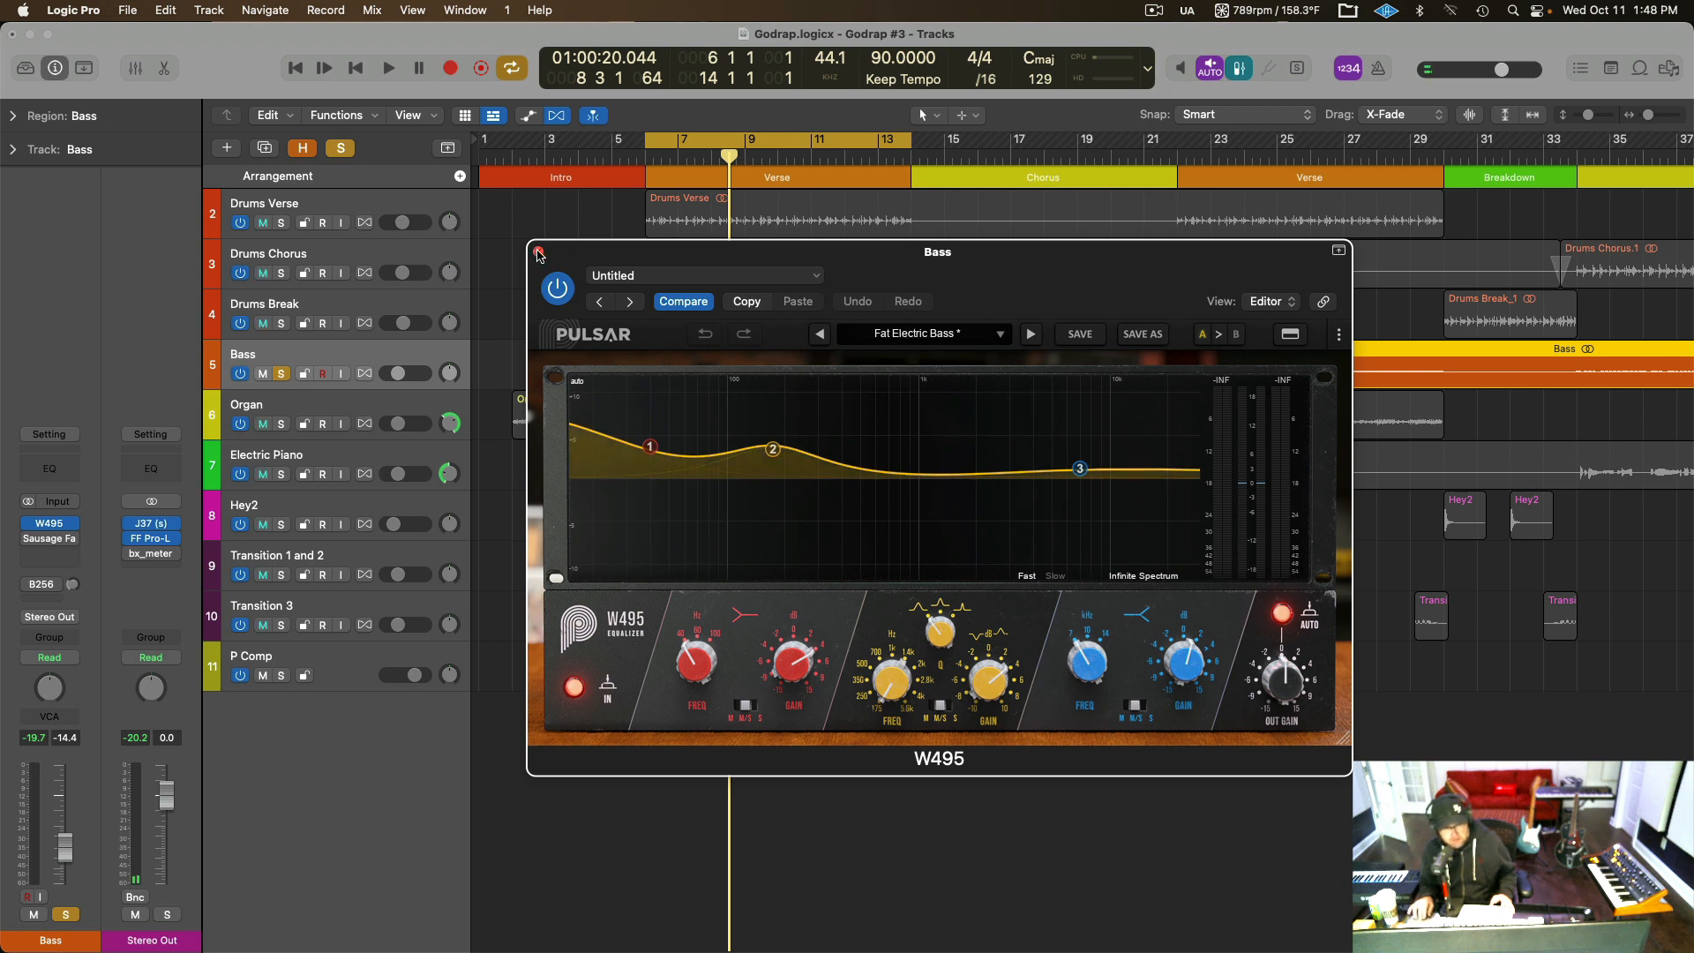
{"action": "key", "text": "space"}
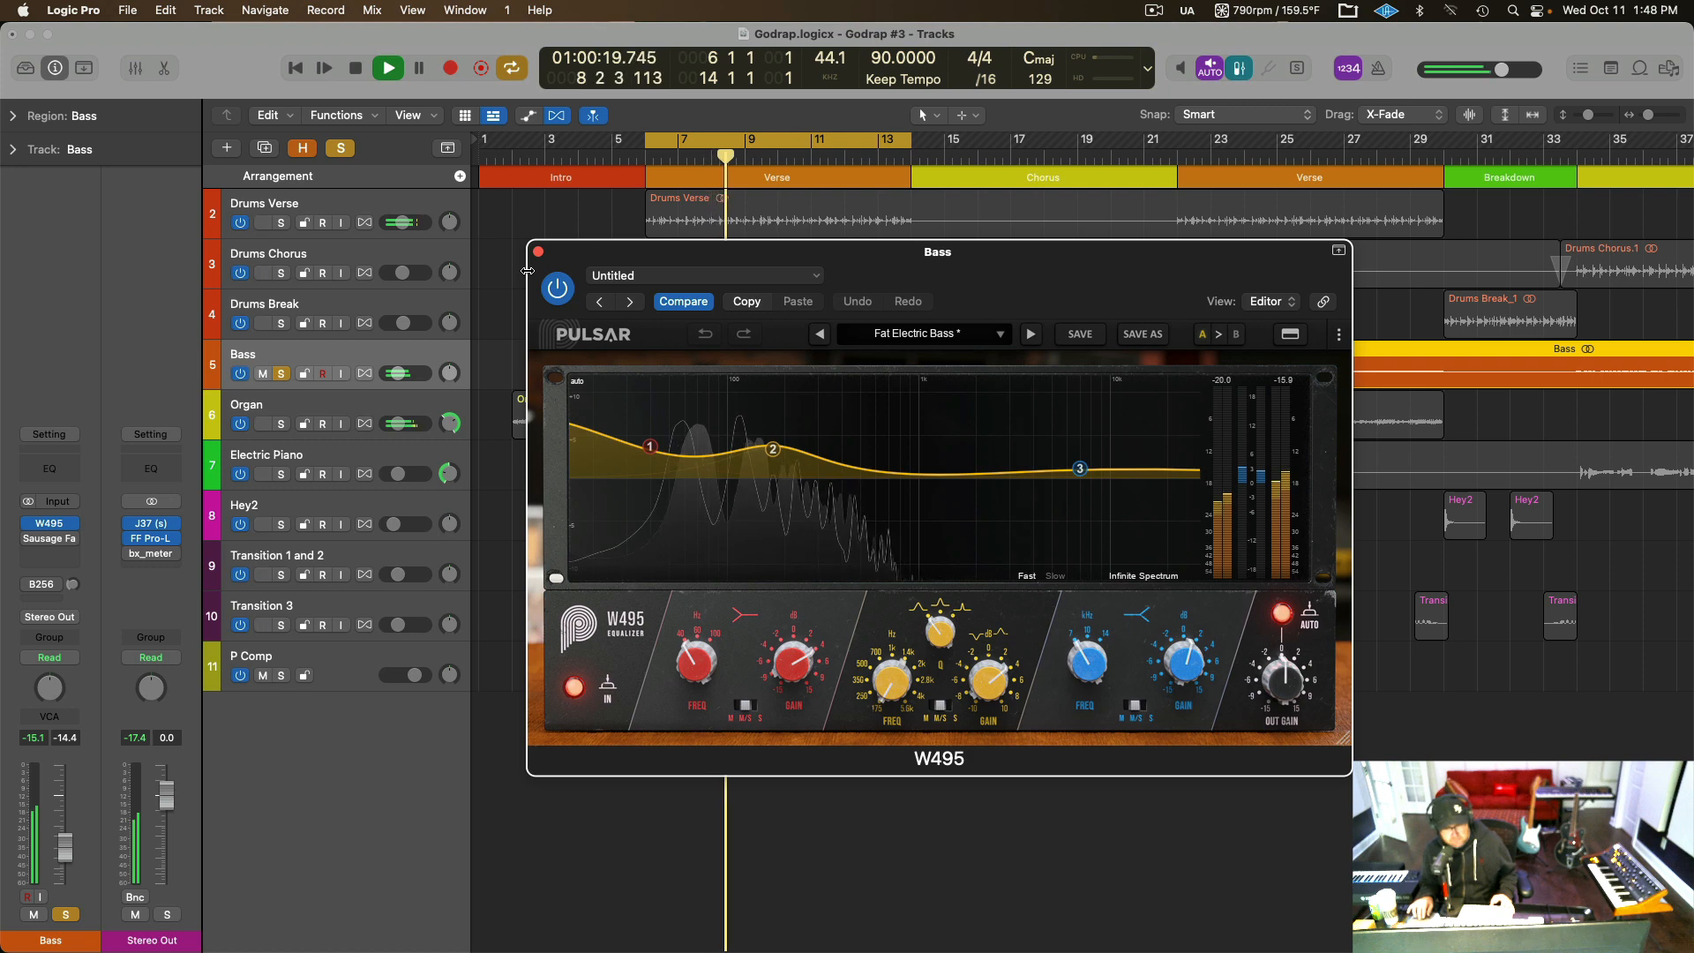
{"action": "key", "text": "space"}
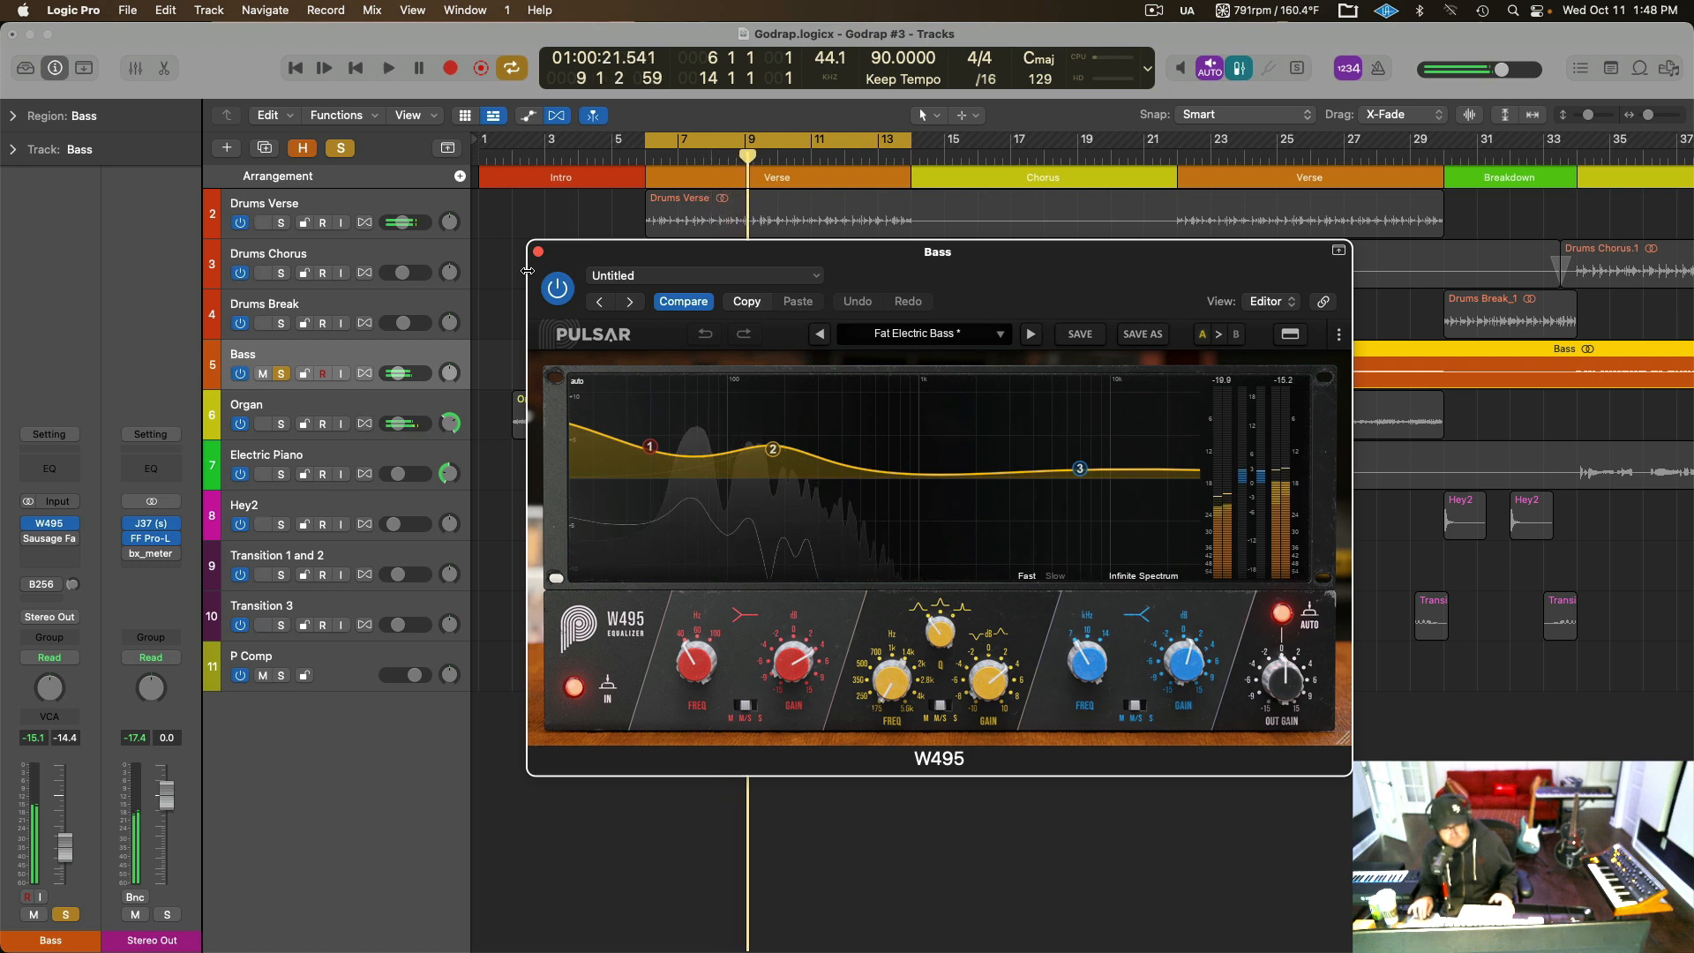
{"action": "left_click", "coordinate": [539, 254]}
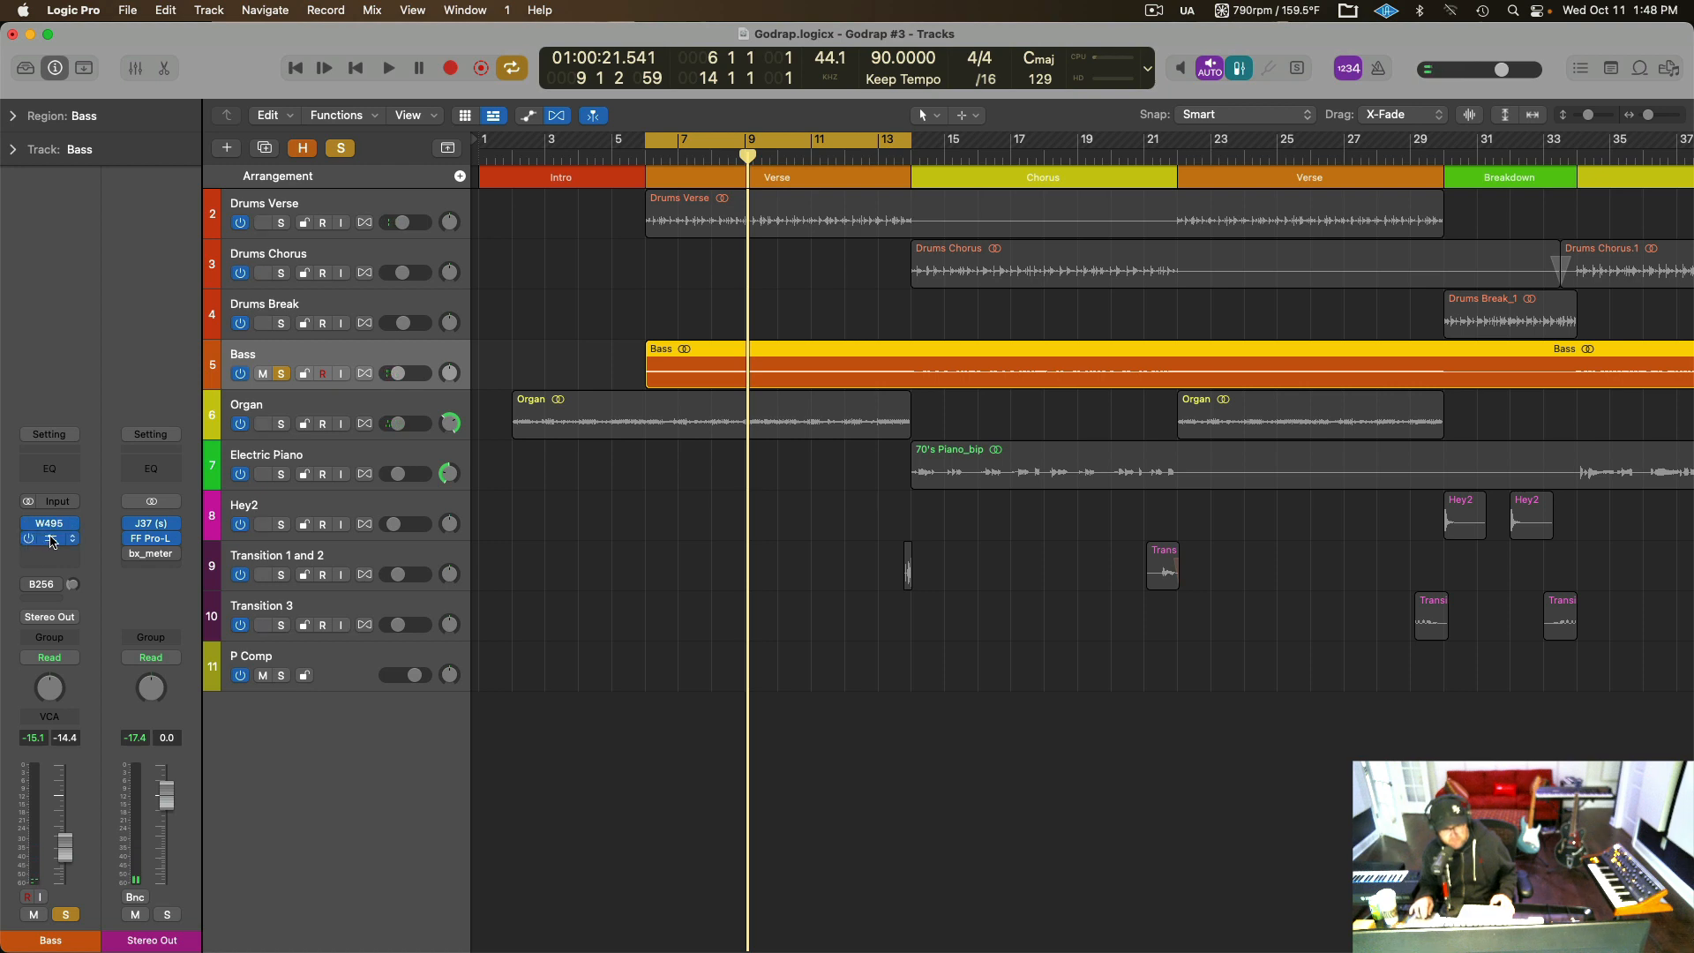
Re-enable and open the Bass track's Sausage Fattener, and audition the soloed bass while nudging its Fatness knob up and back.
{"action": "left_click", "coordinate": [52, 541]}
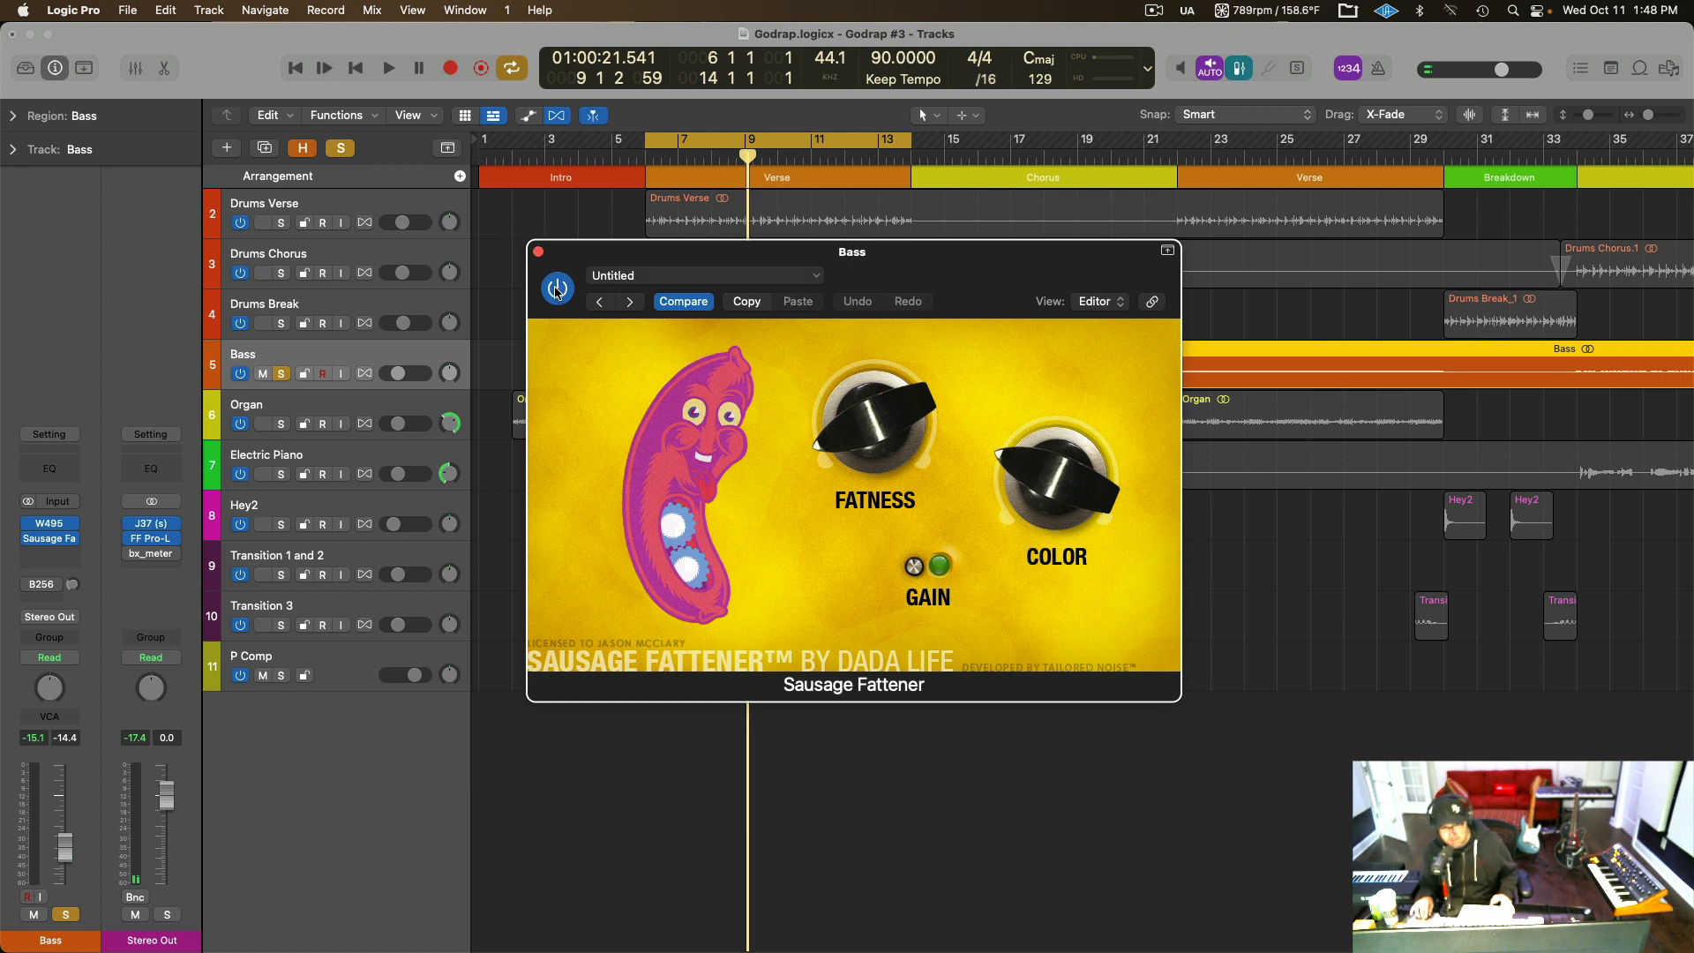
{"action": "key", "text": "space"}
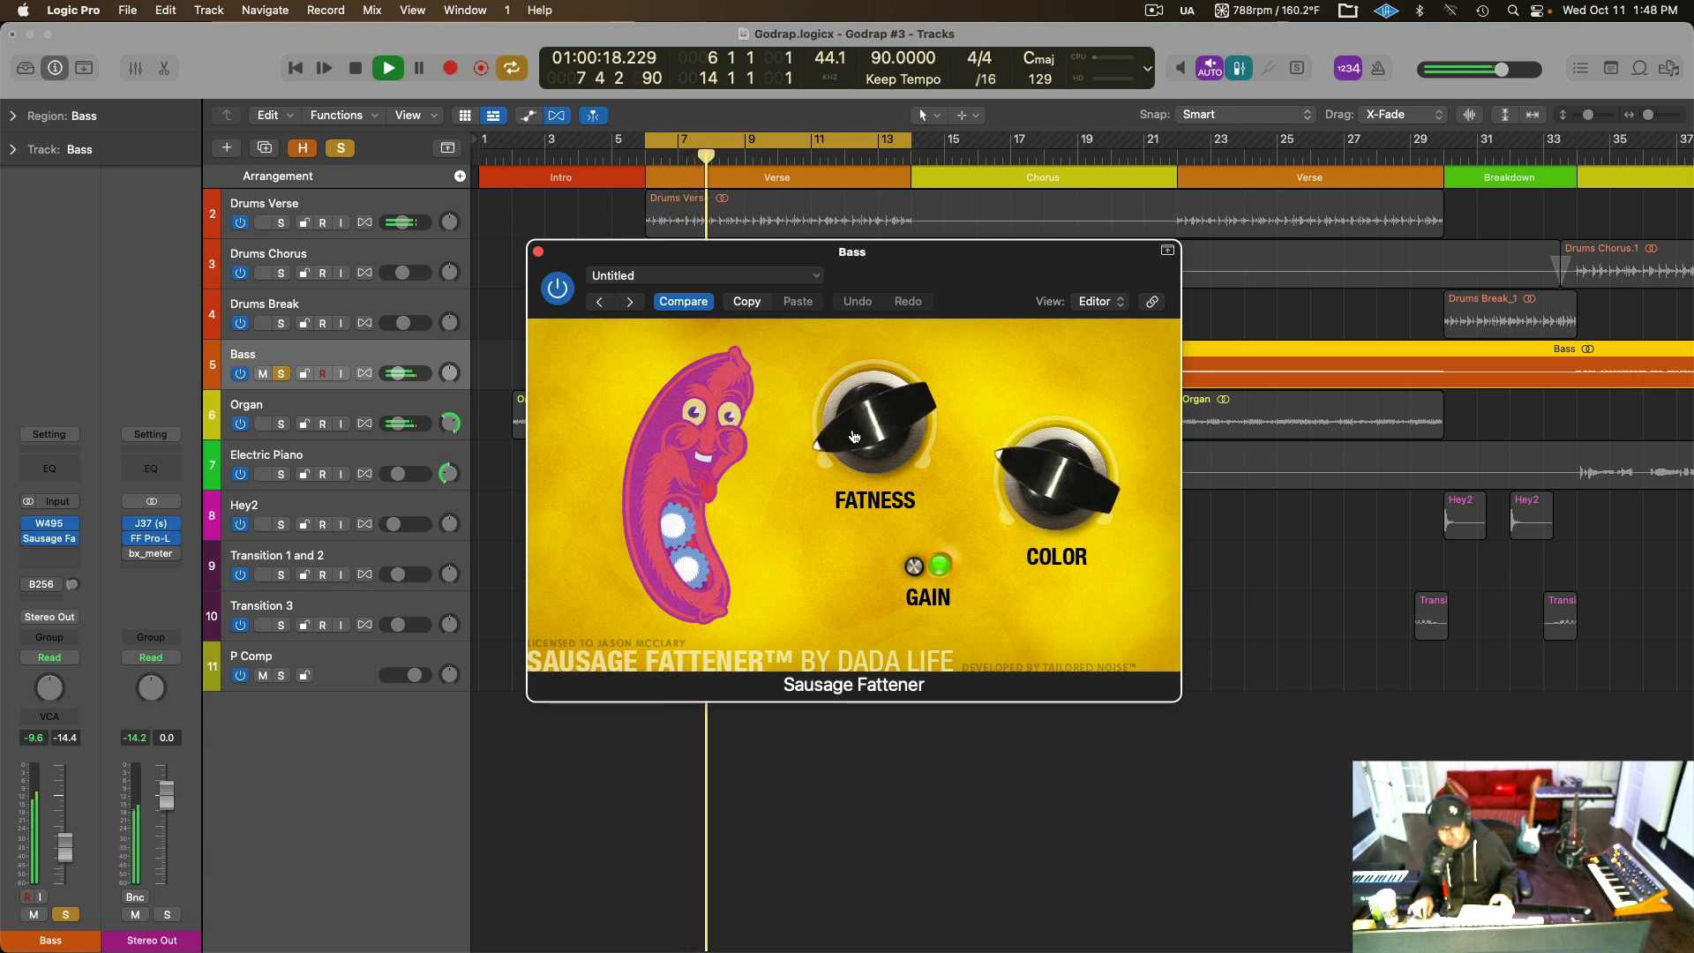
{"action": "mouse_move", "coordinate": [852, 430]}
{"action": "left_mouse_down"}
{"action": "mouse_move", "coordinate": [856, 347]}
{"action": "mouse_move", "coordinate": [854, 436]}
{"action": "left_mouse_up"}
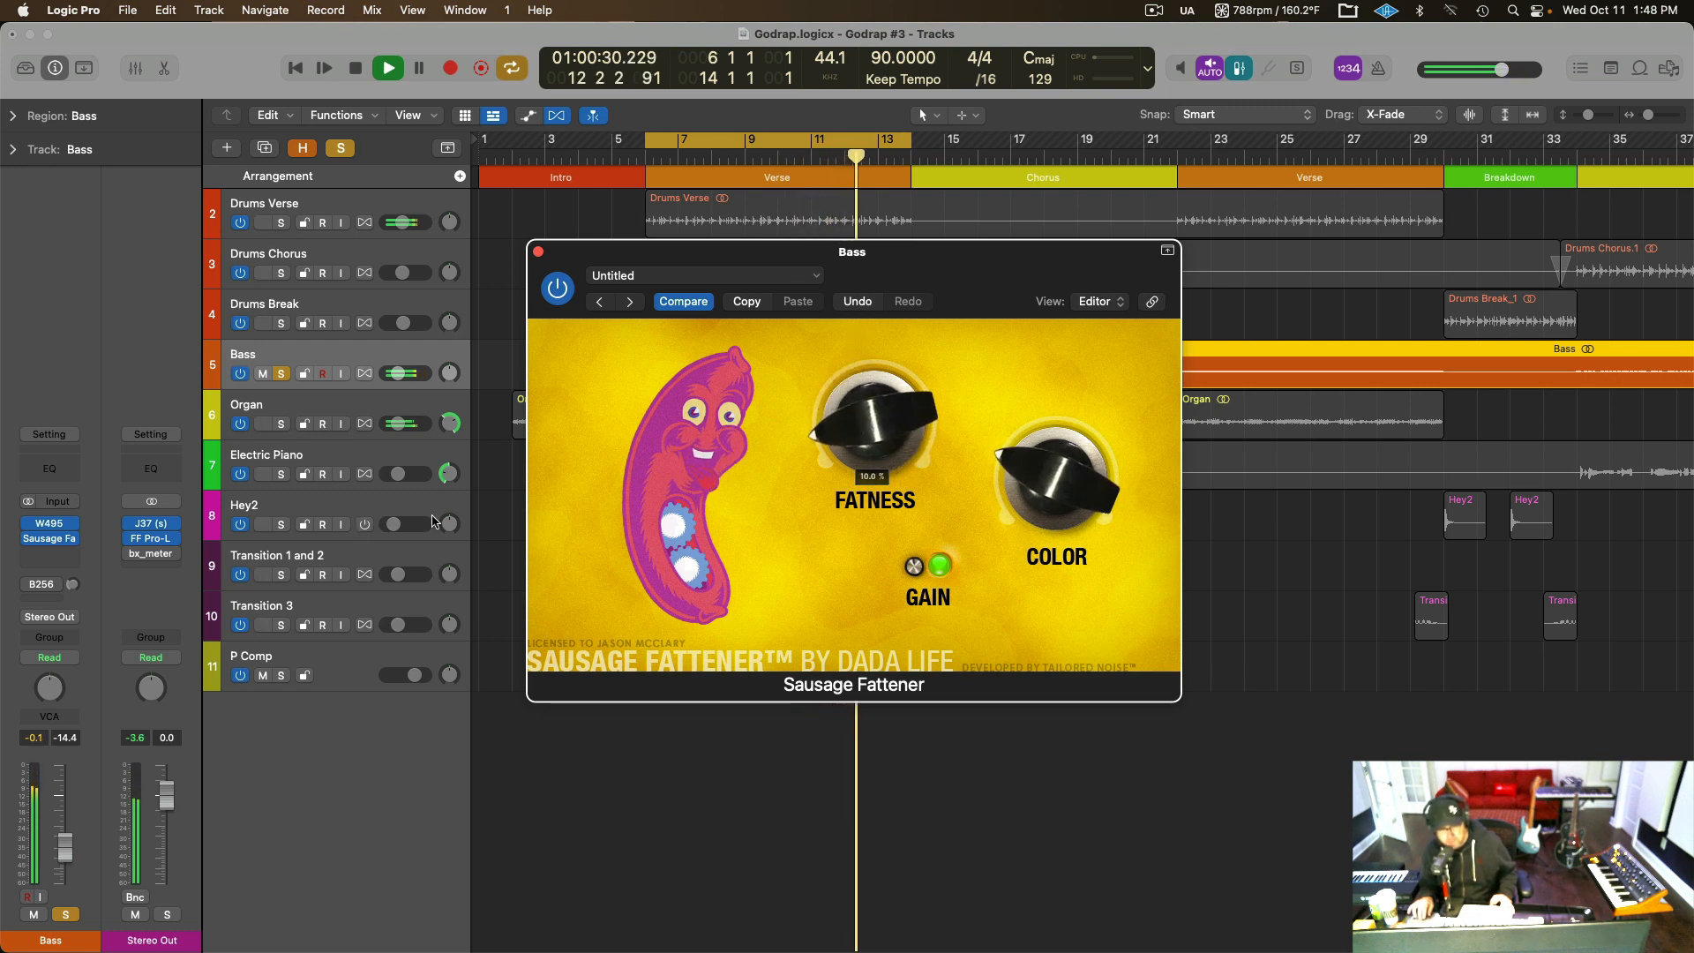
{"action": "left_click_drag", "start_coordinate": [881, 426], "coordinate": [875, 432]}
{"action": "key", "text": "space"}
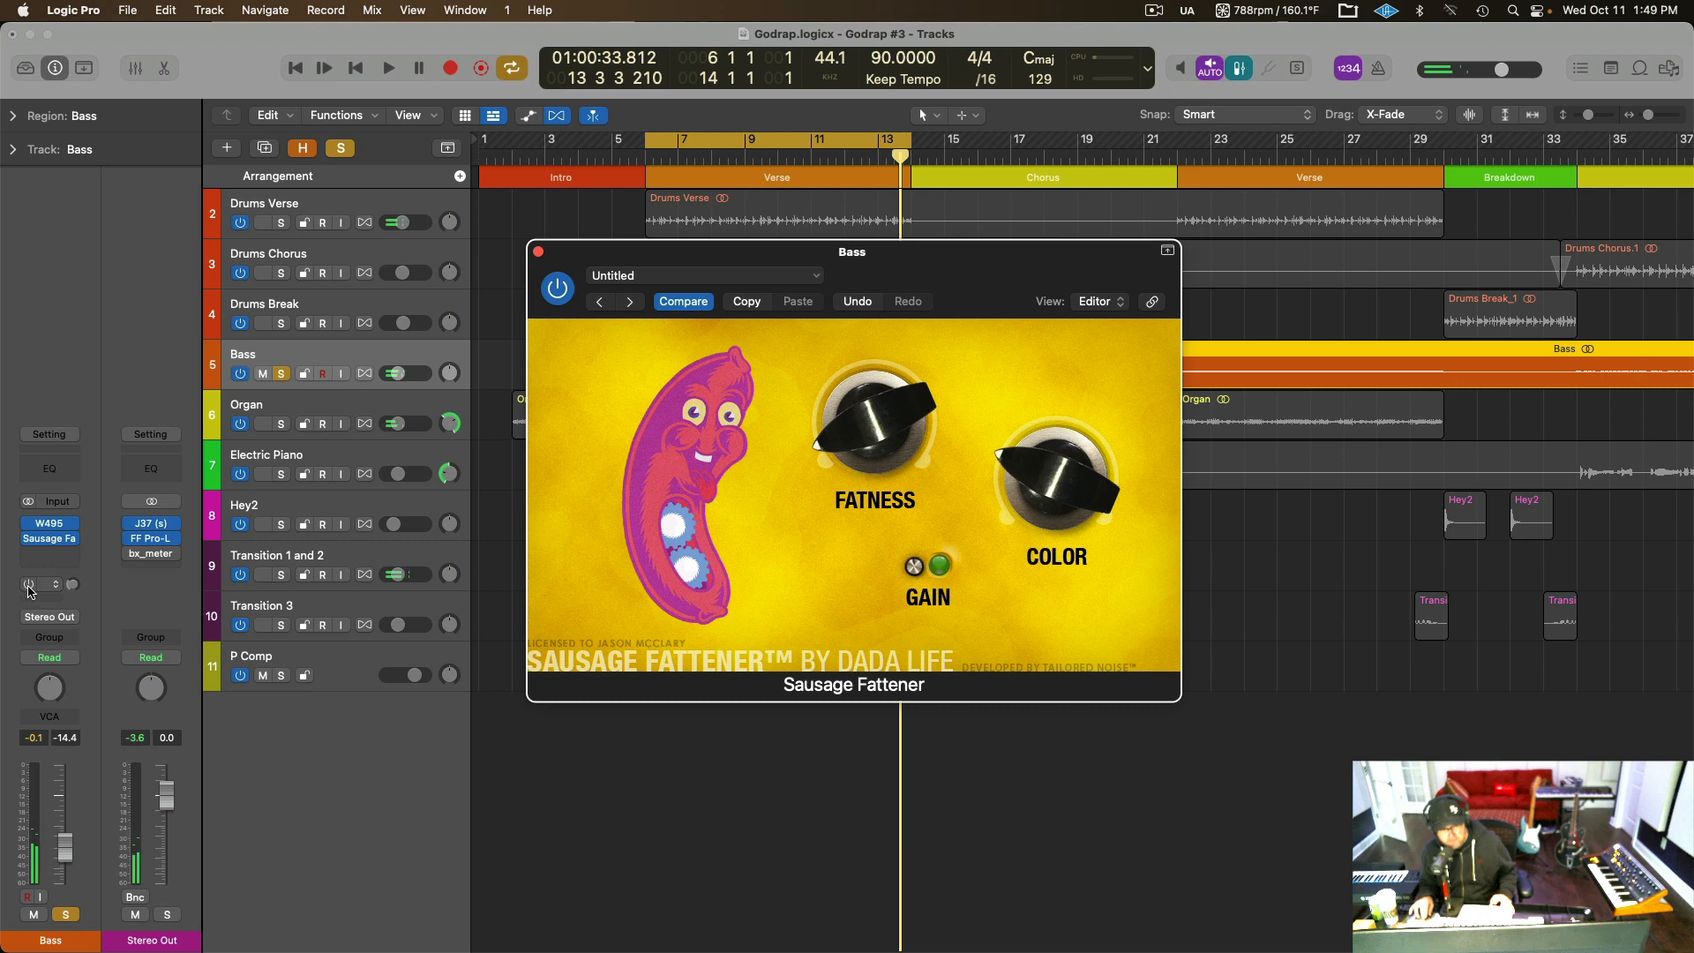
Re-enable the Bass track's B256 send and open the Smasher compressor on its P Comp bus.
{"action": "left_click", "coordinate": [29, 586]}
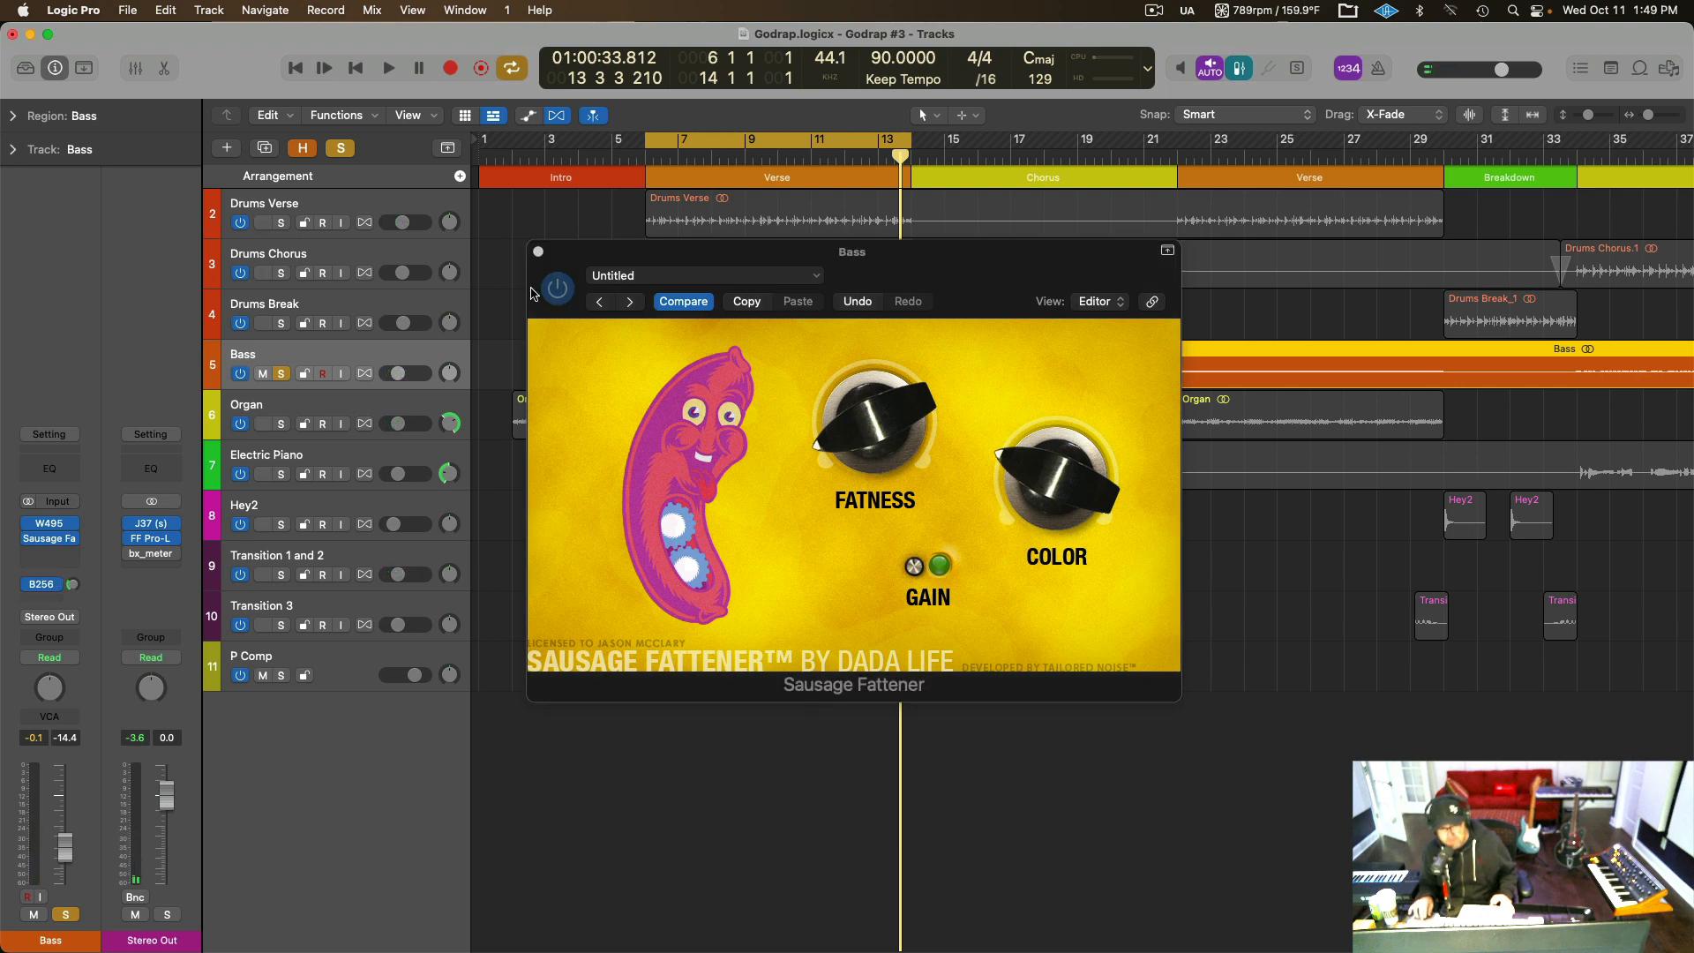
{"action": "left_click", "coordinate": [537, 252]}
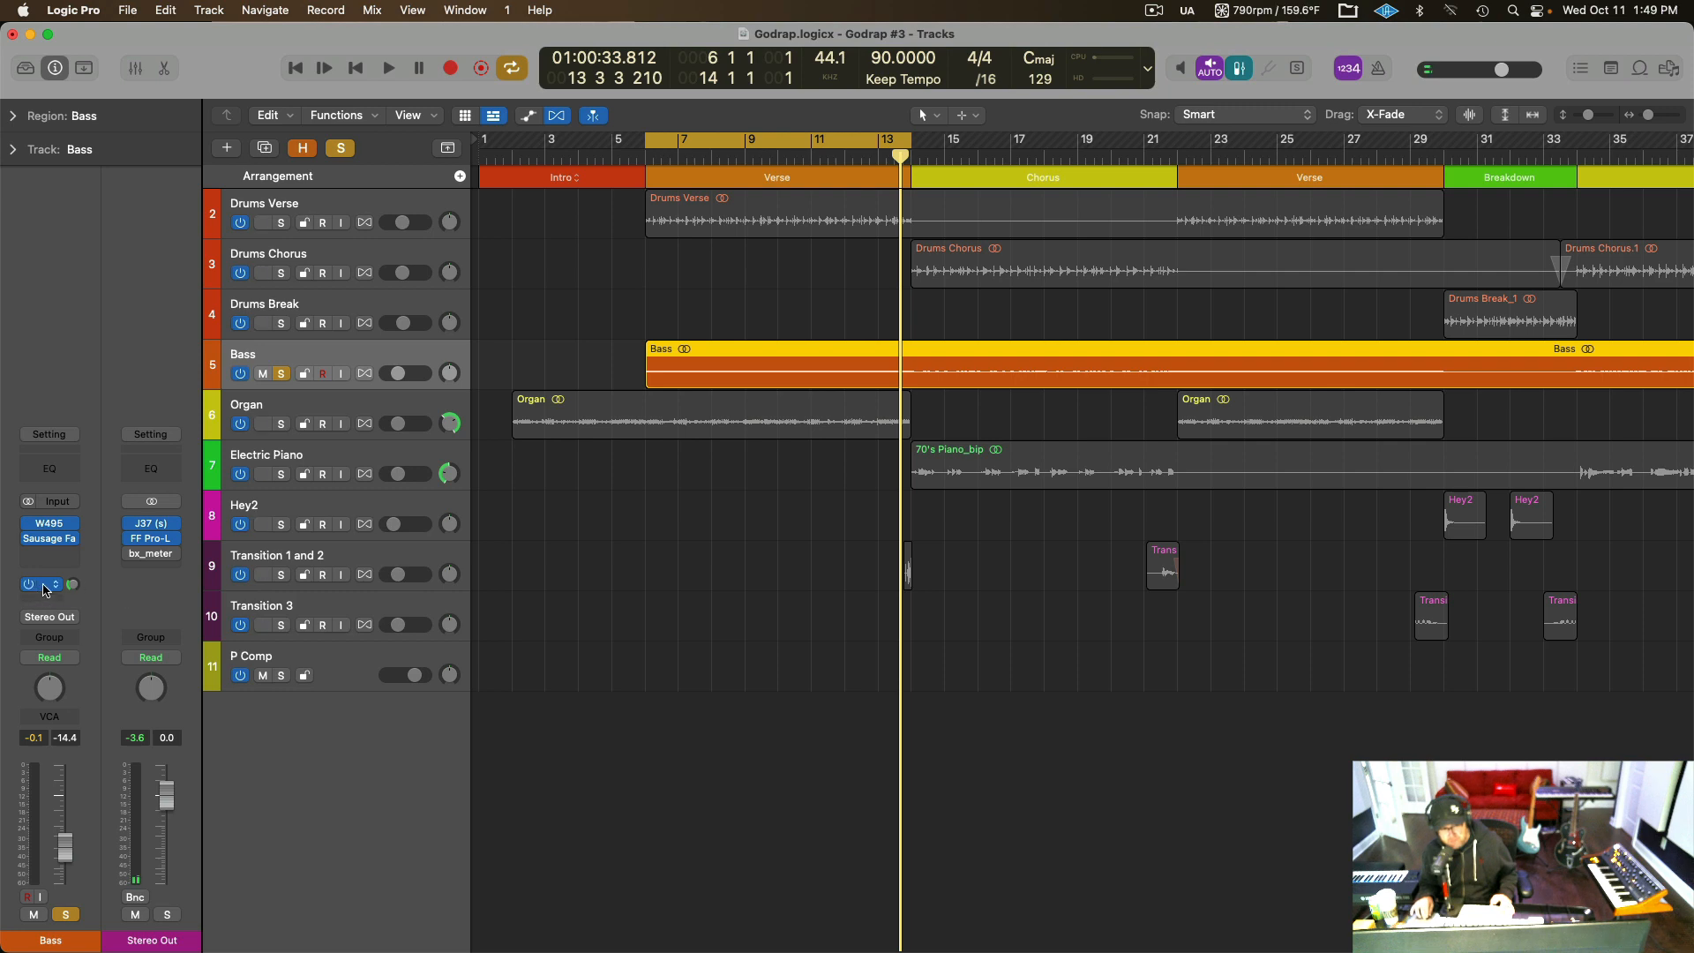
{"action": "left_click", "coordinate": [46, 589]}
{"action": "left_click", "coordinate": [46, 587]}
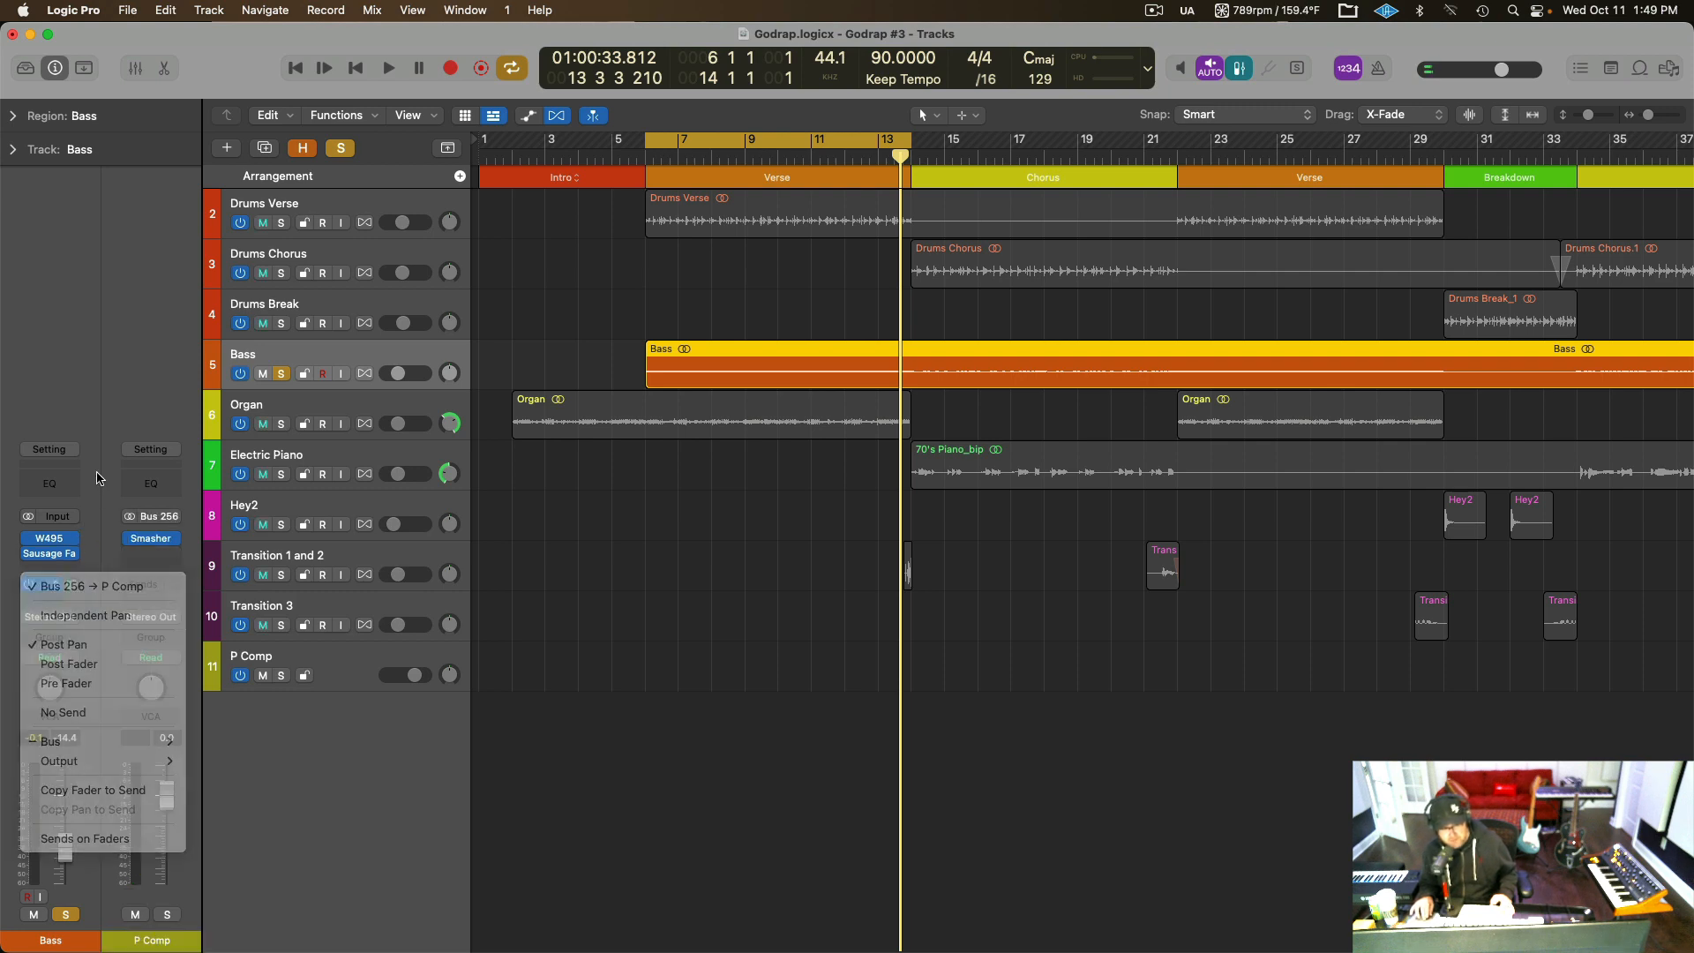
{"action": "left_click", "coordinate": [154, 541]}
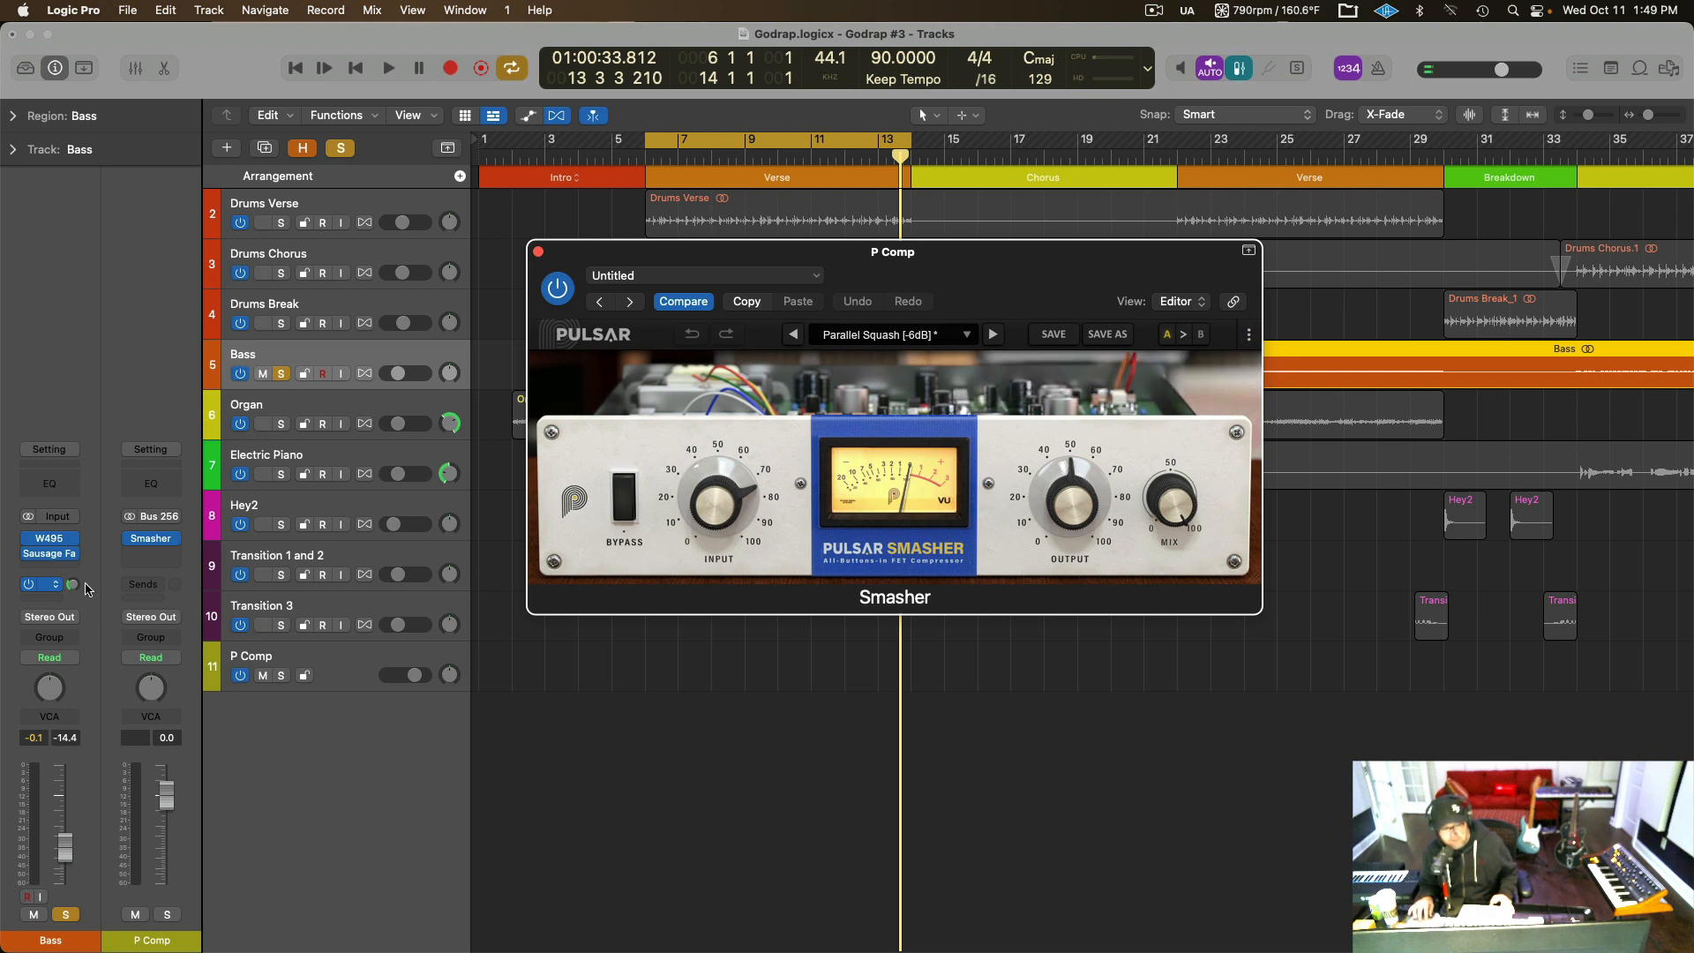
Audition the soloed bass with its B256 send switched off and back on, and close the Smasher window.
{"action": "key", "text": "space"}
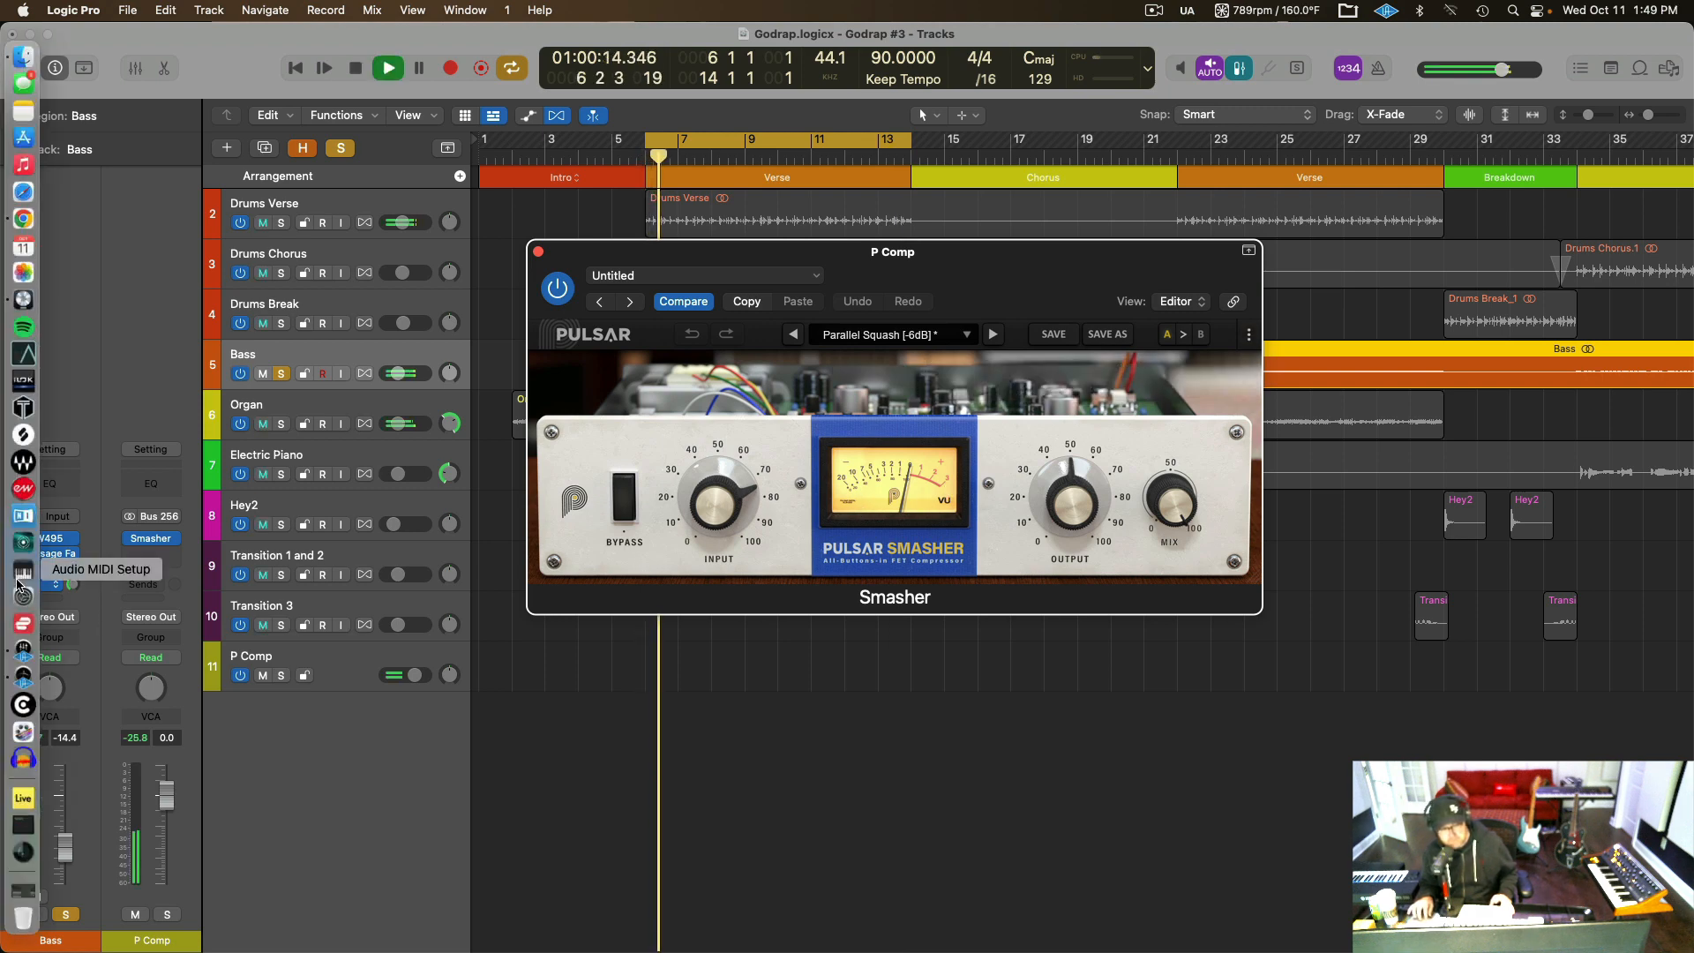
{"action": "left_click", "coordinate": [33, 587]}
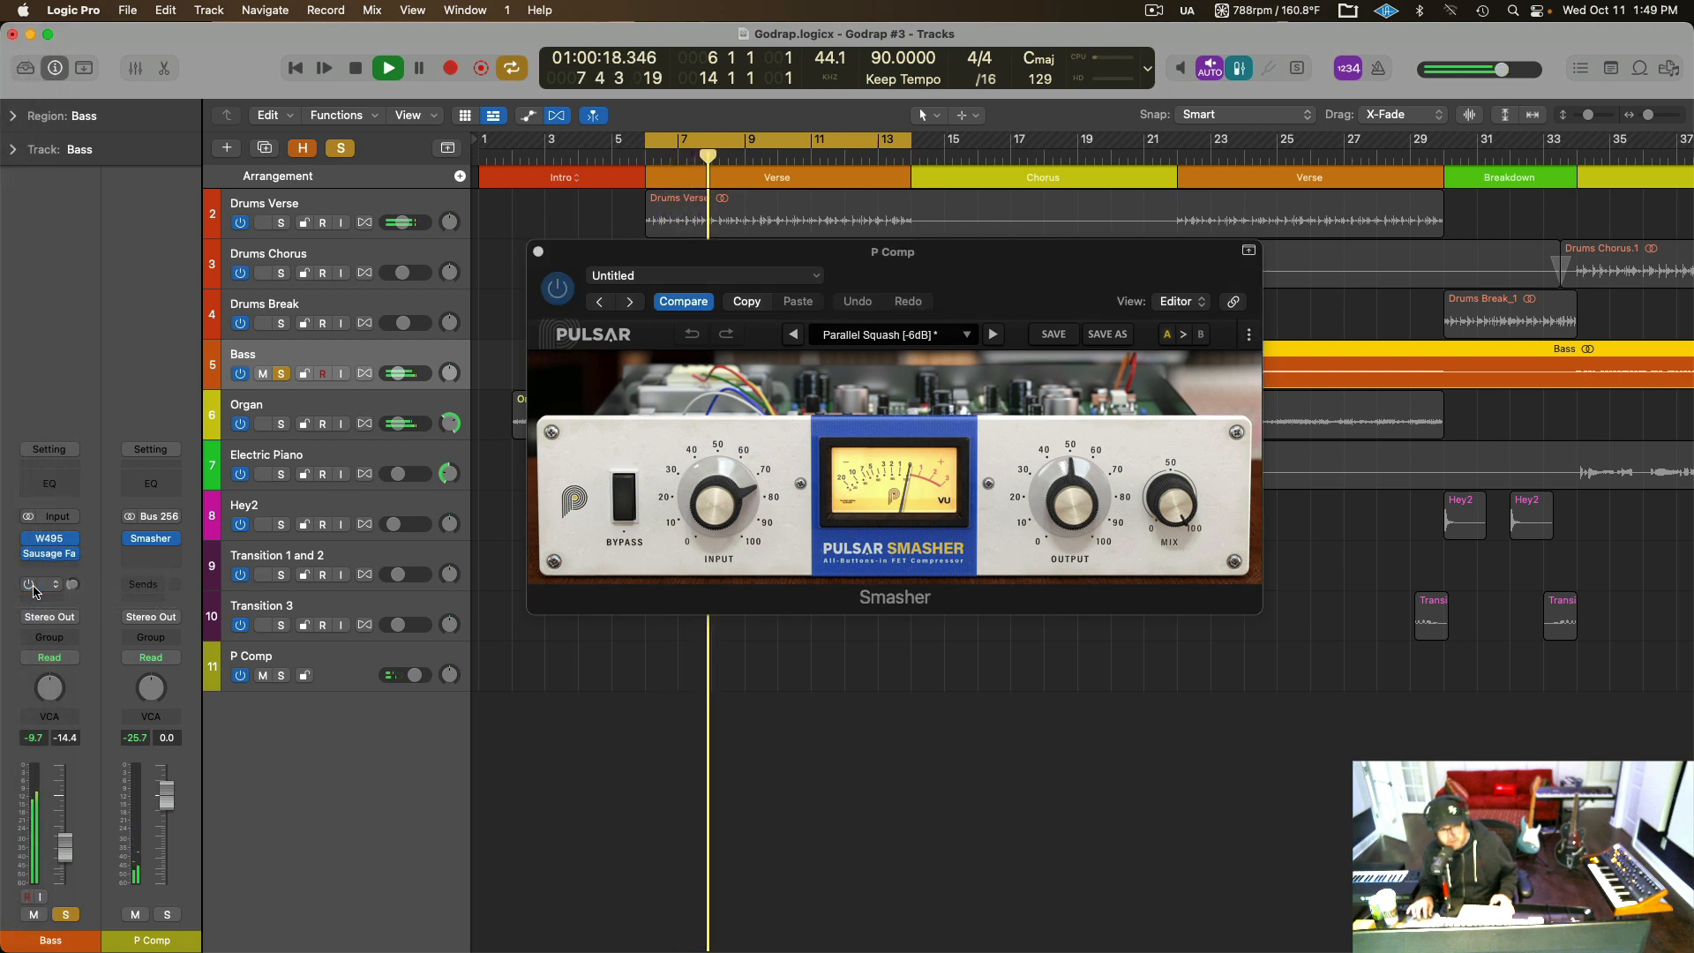
{"action": "left_click", "coordinate": [34, 586]}
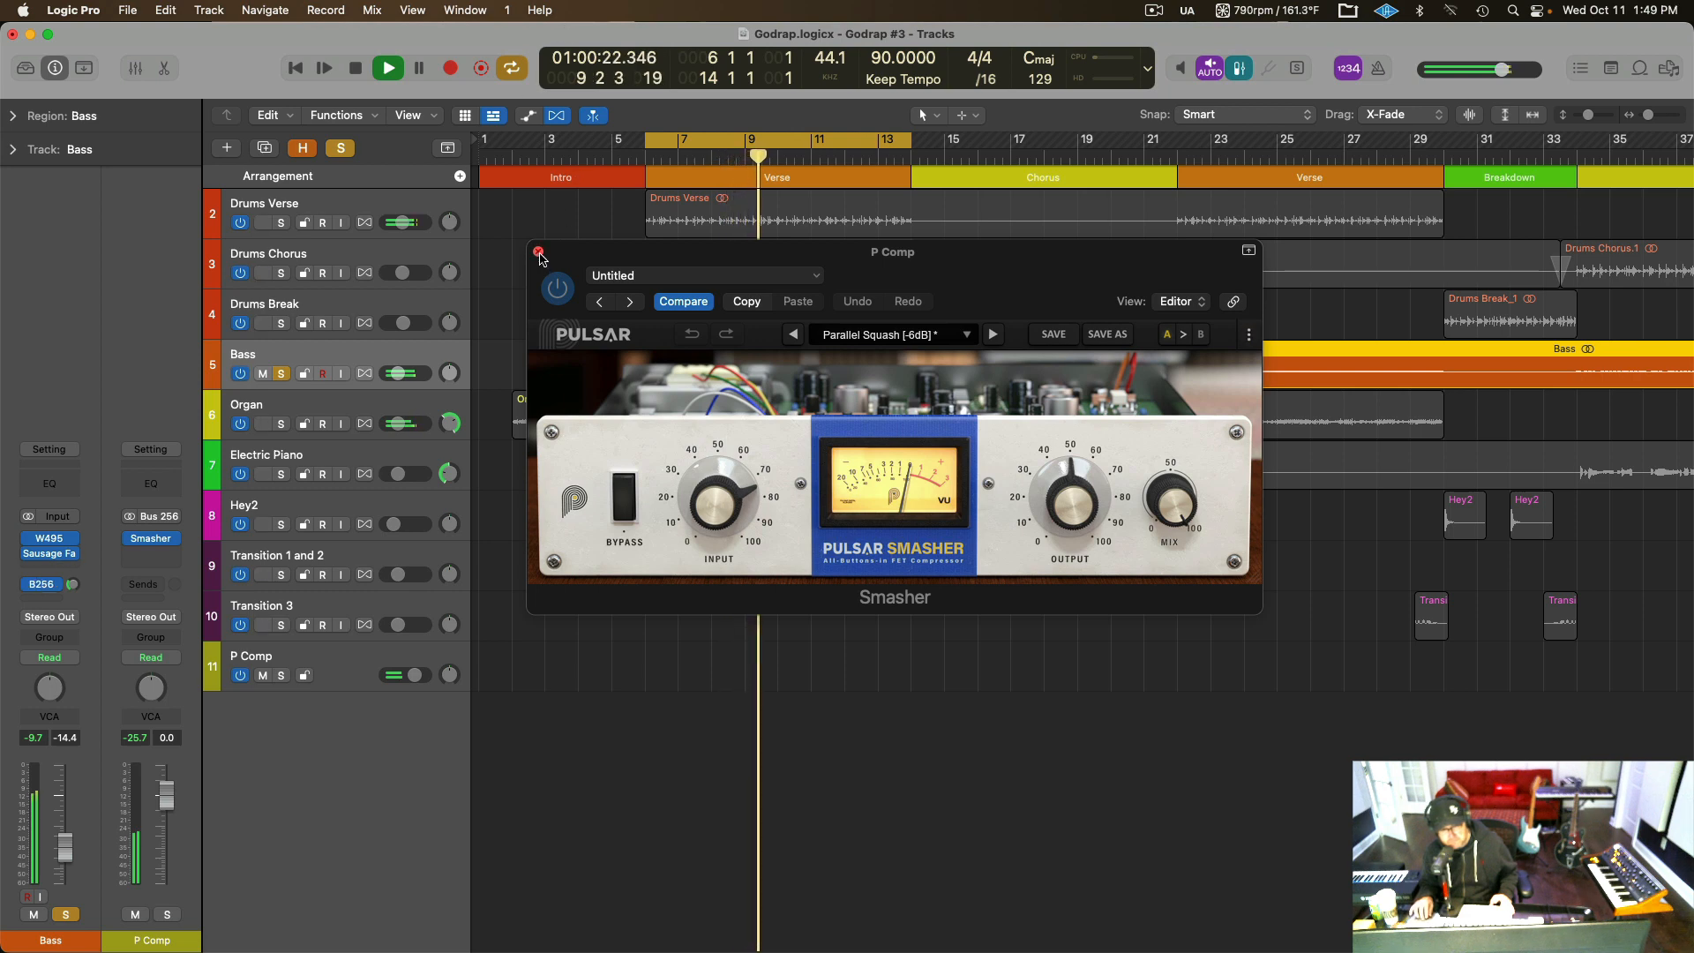
{"action": "key", "text": "space"}
{"action": "left_click", "coordinate": [538, 252]}
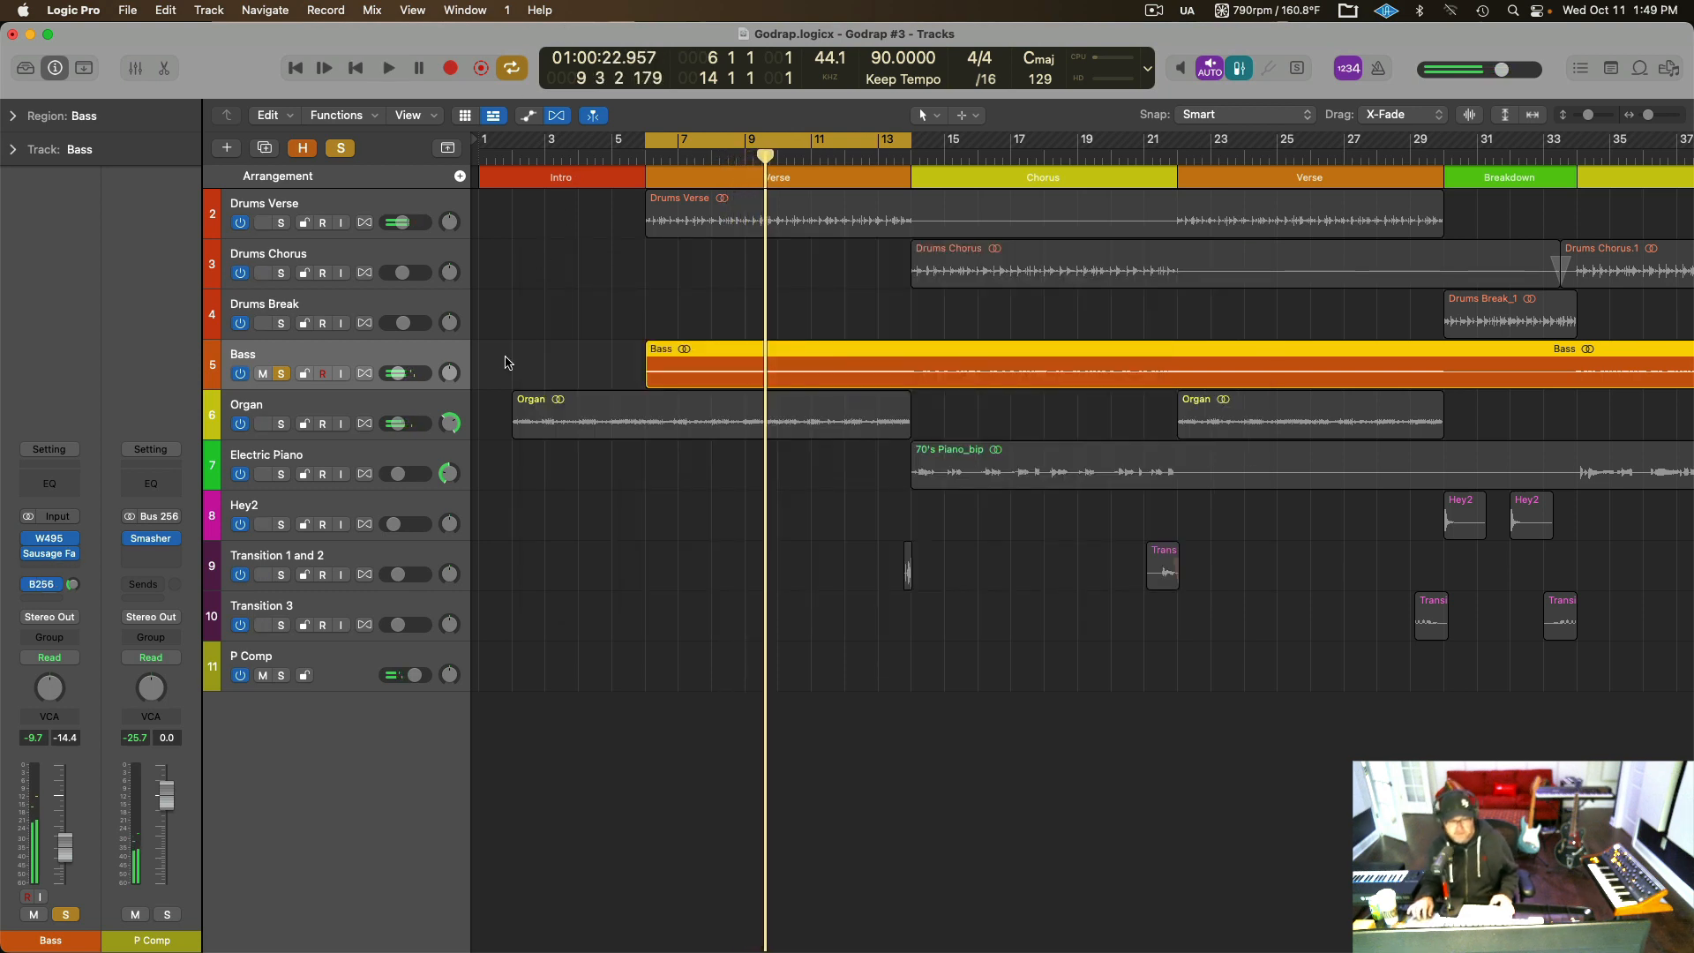
Unsolo the Bass track, then select and solo the Organ track and audition it with its inserts bypassed.
{"action": "left_click", "coordinate": [282, 373]}
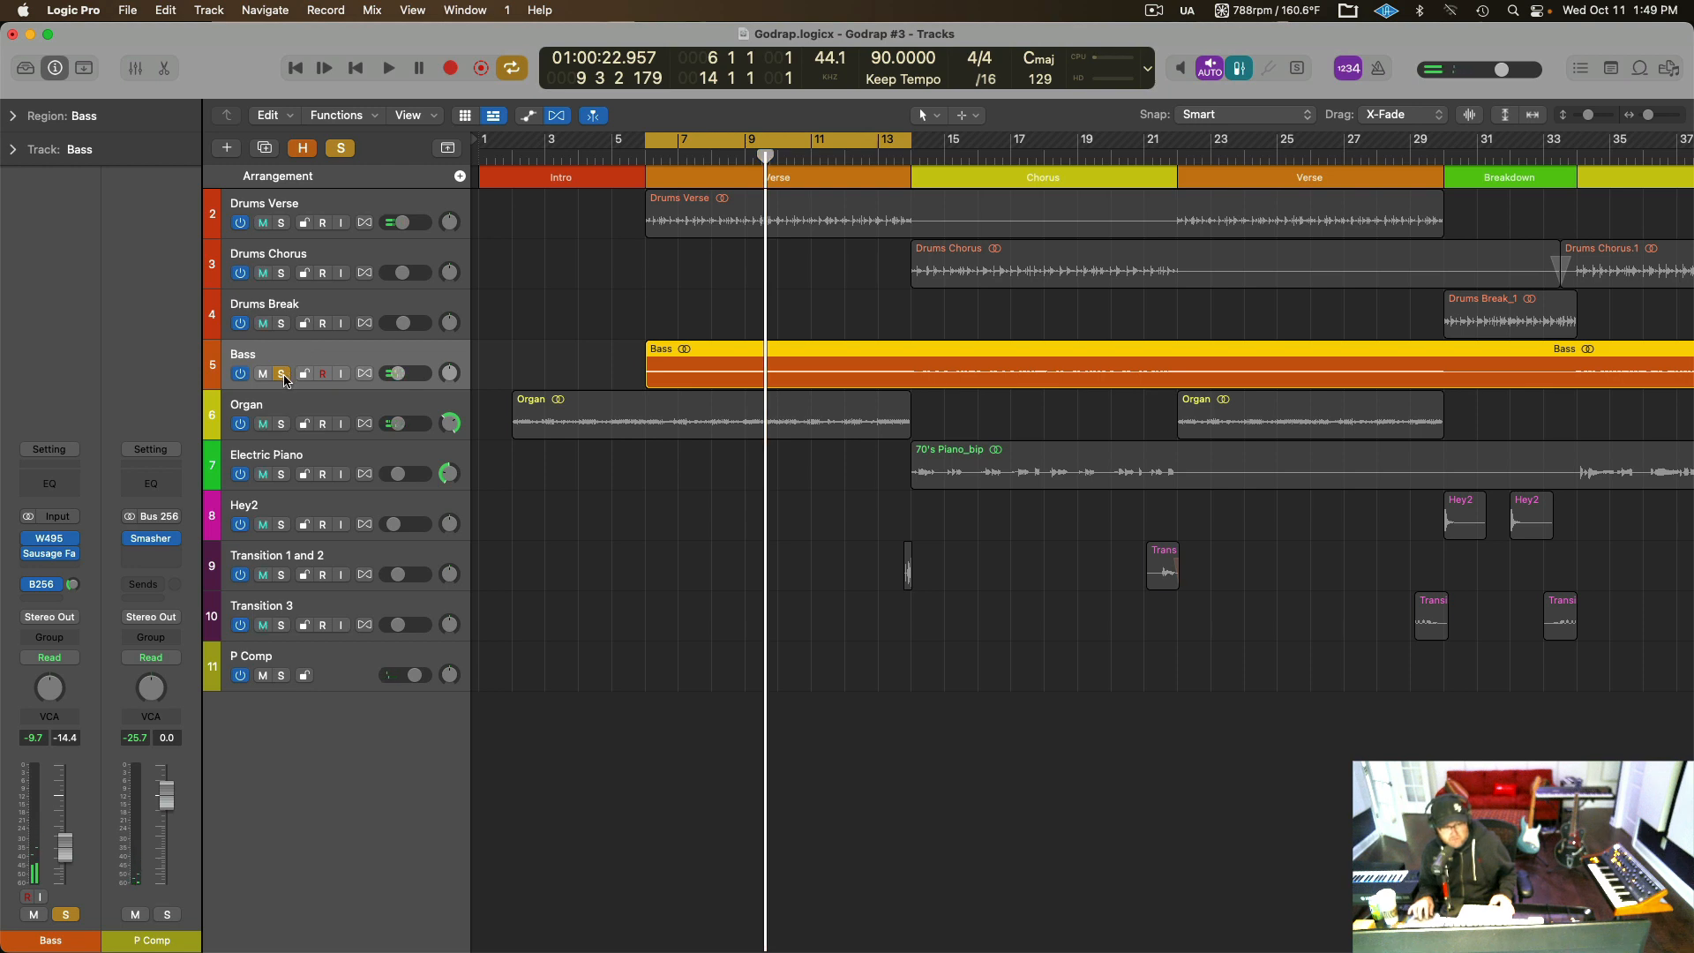
{"action": "left_click", "coordinate": [288, 411]}
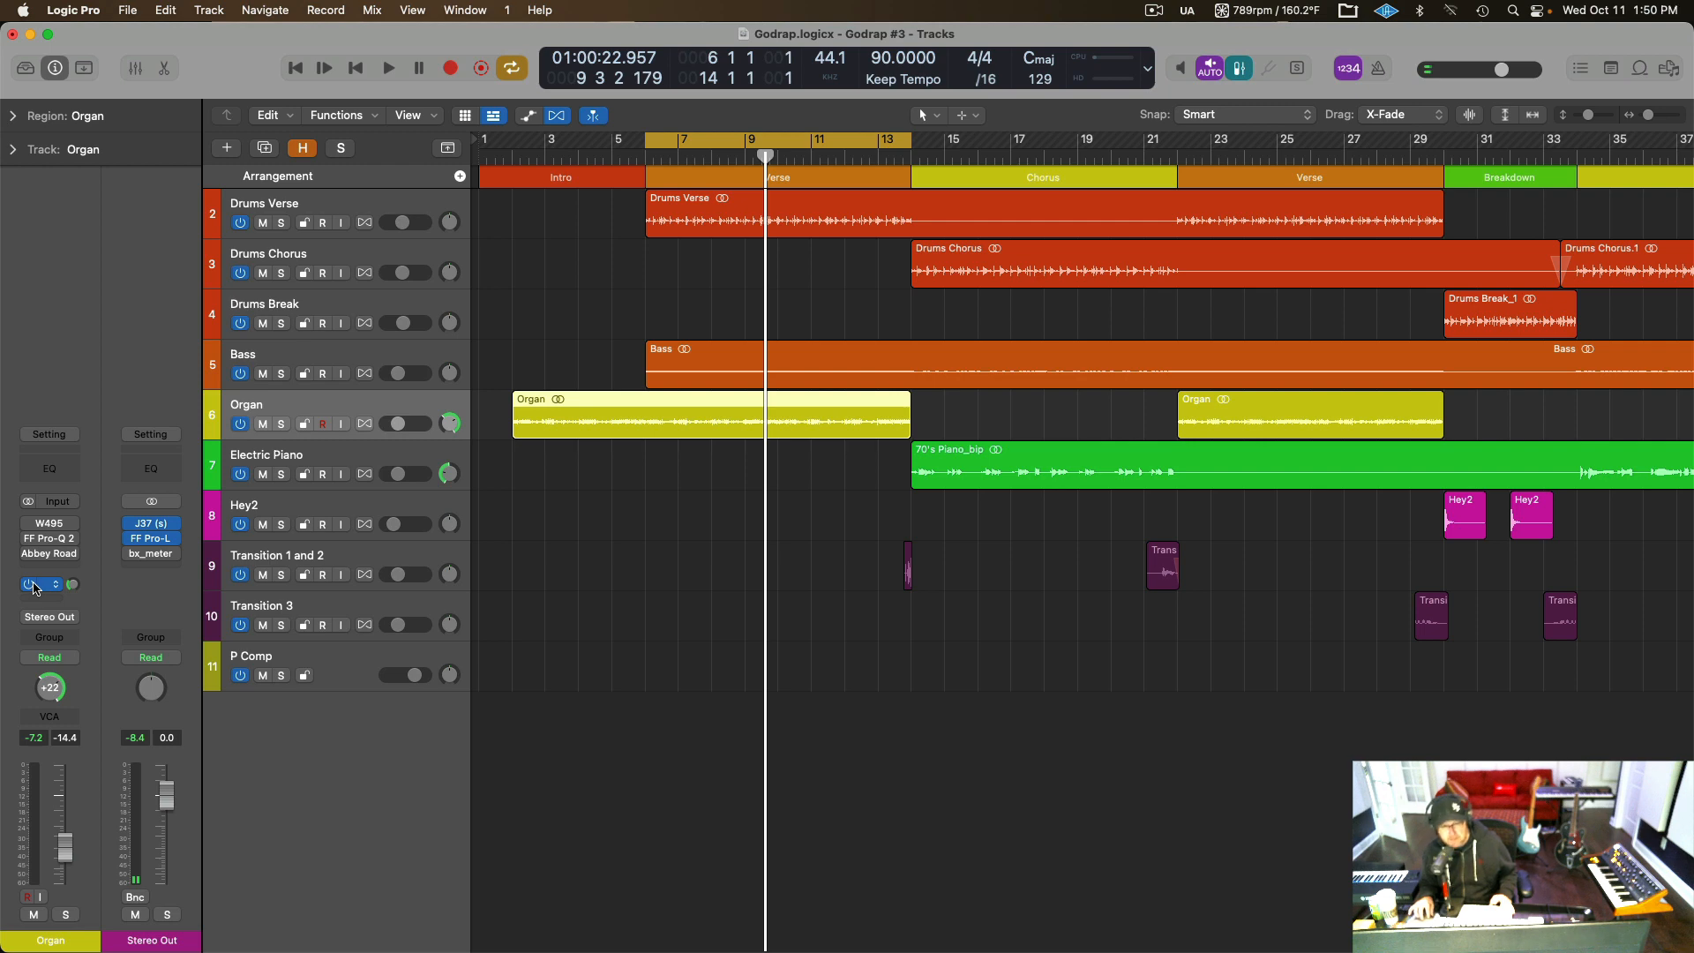
{"action": "left_click", "coordinate": [282, 425]}
{"action": "key", "text": "space"}
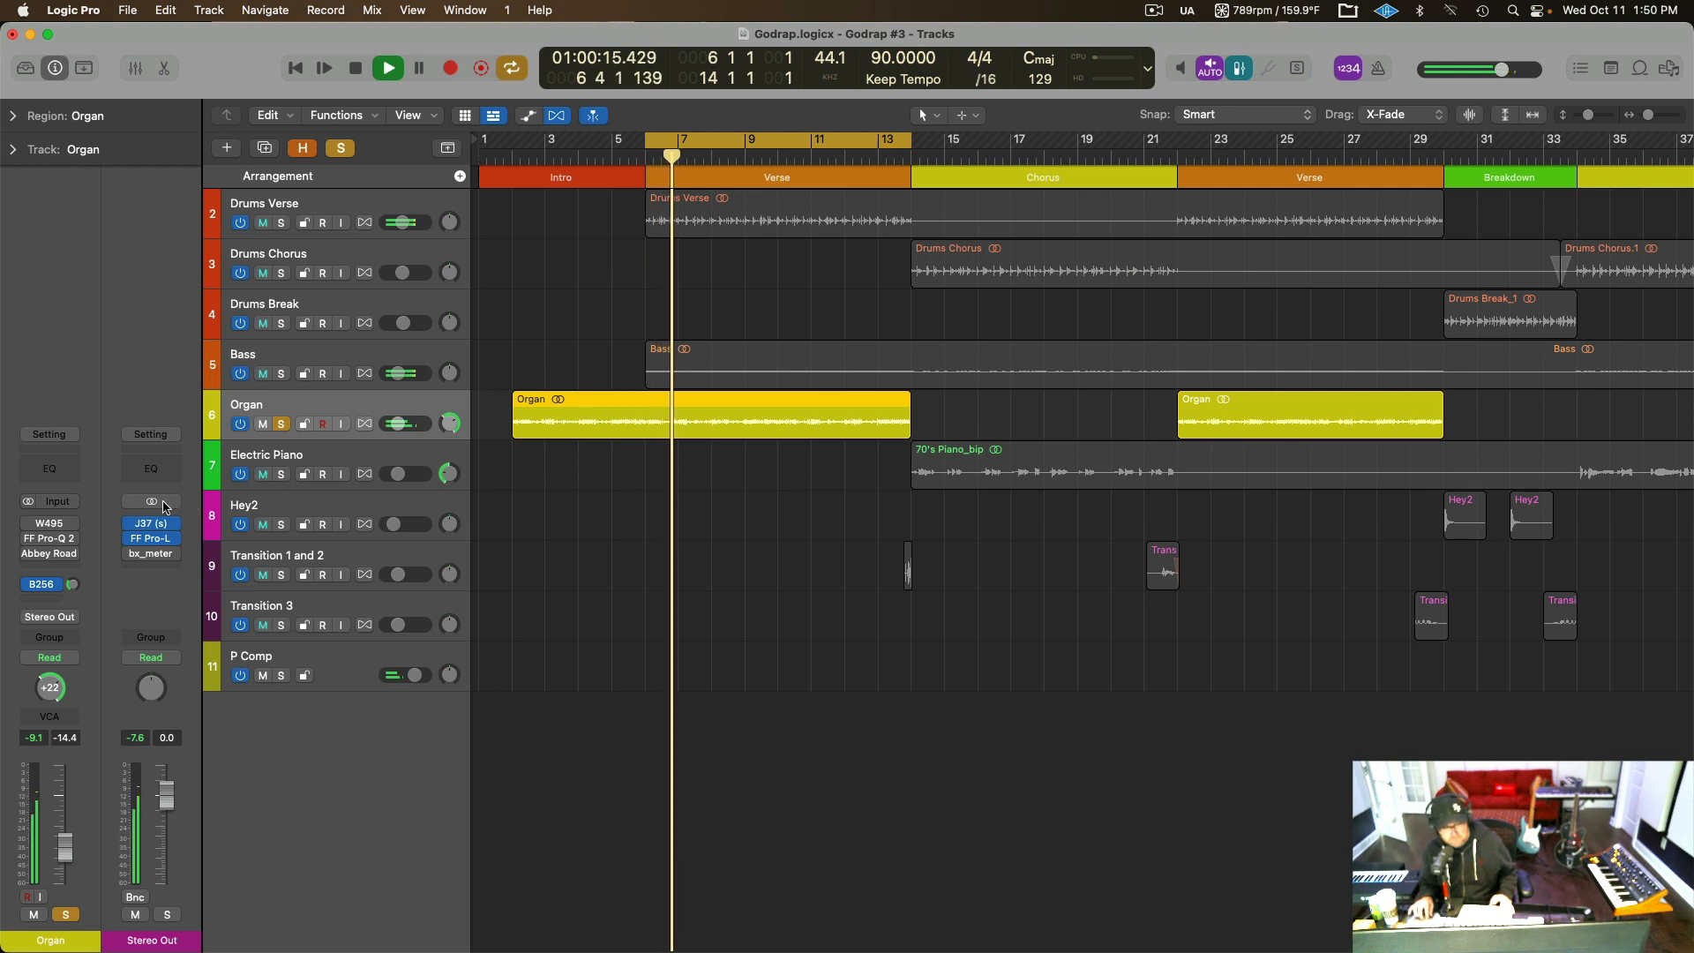
{"action": "key", "text": "space"}
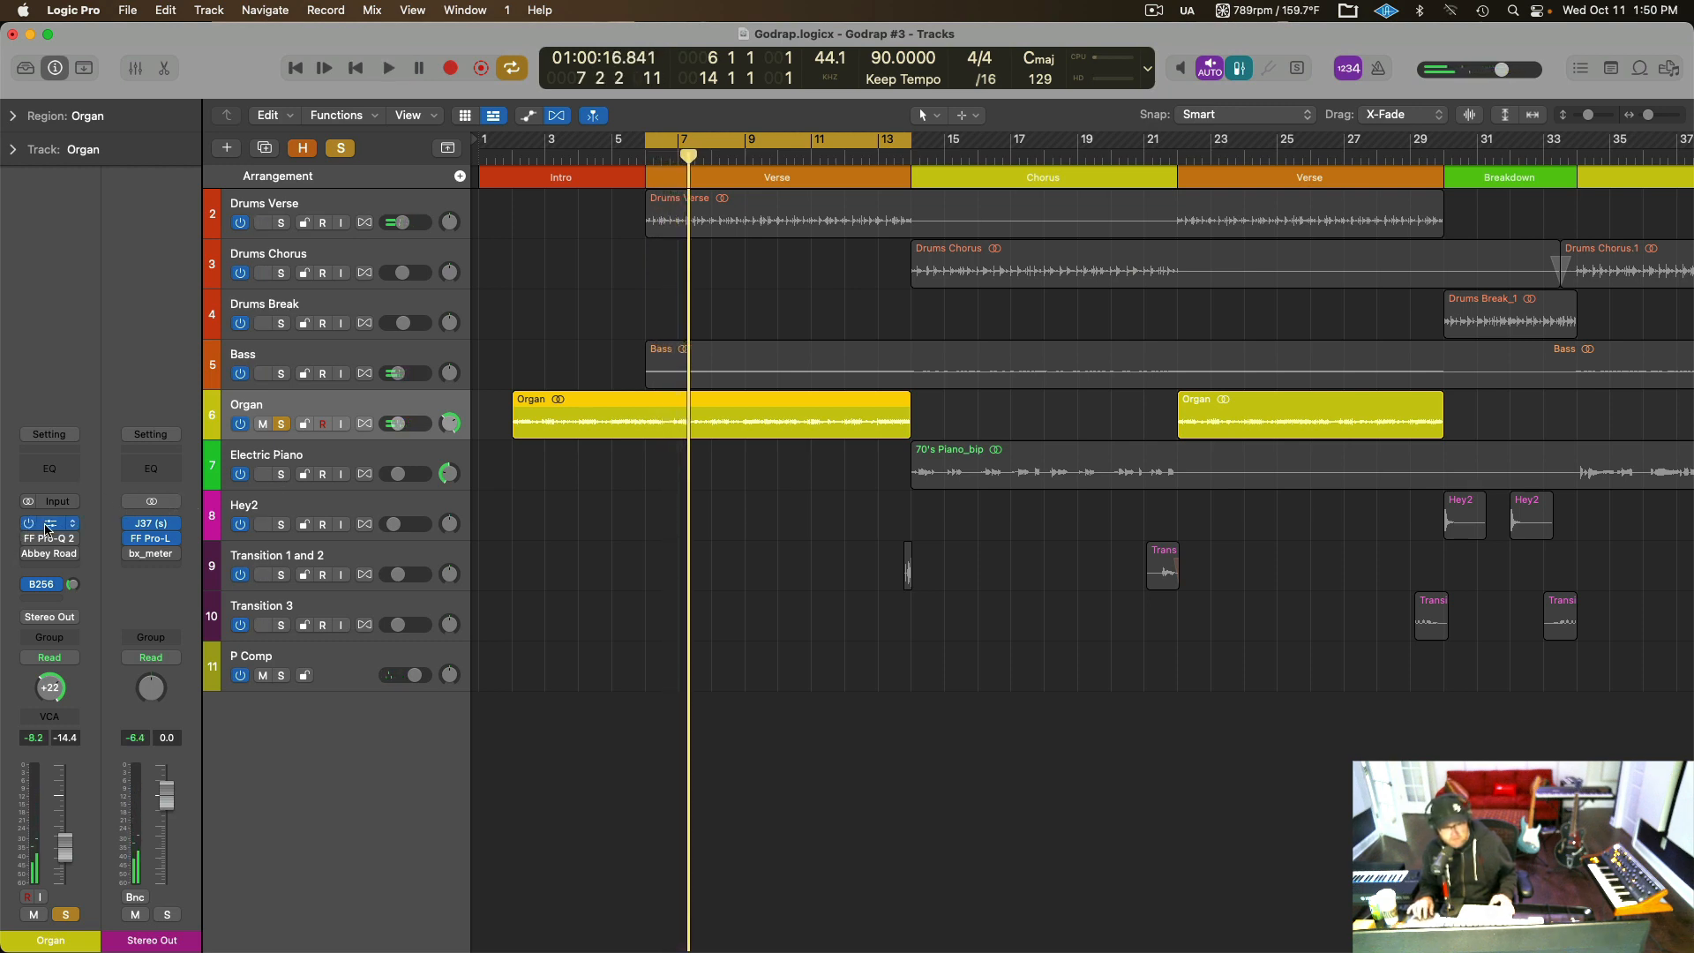
Enable and open the Organ track's W495 equalizer, examine its low, medium and high bands, and audition the organ.
{"action": "left_click", "coordinate": [49, 524]}
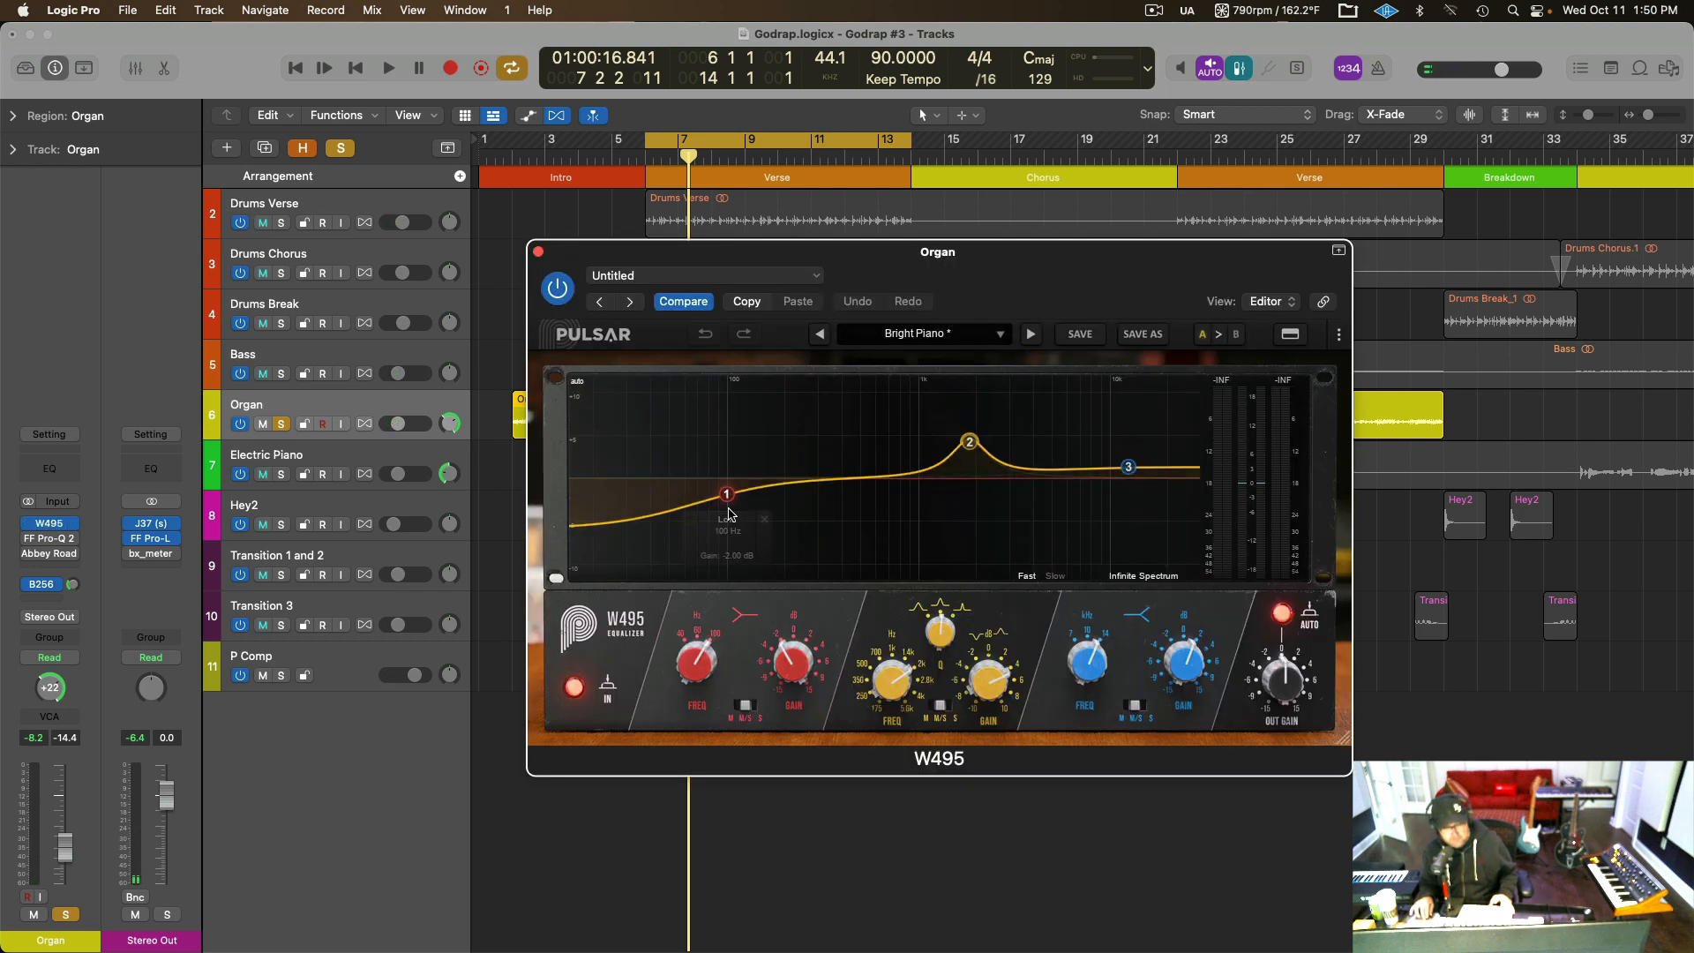
{"action": "mouse_move", "coordinate": [725, 497]}
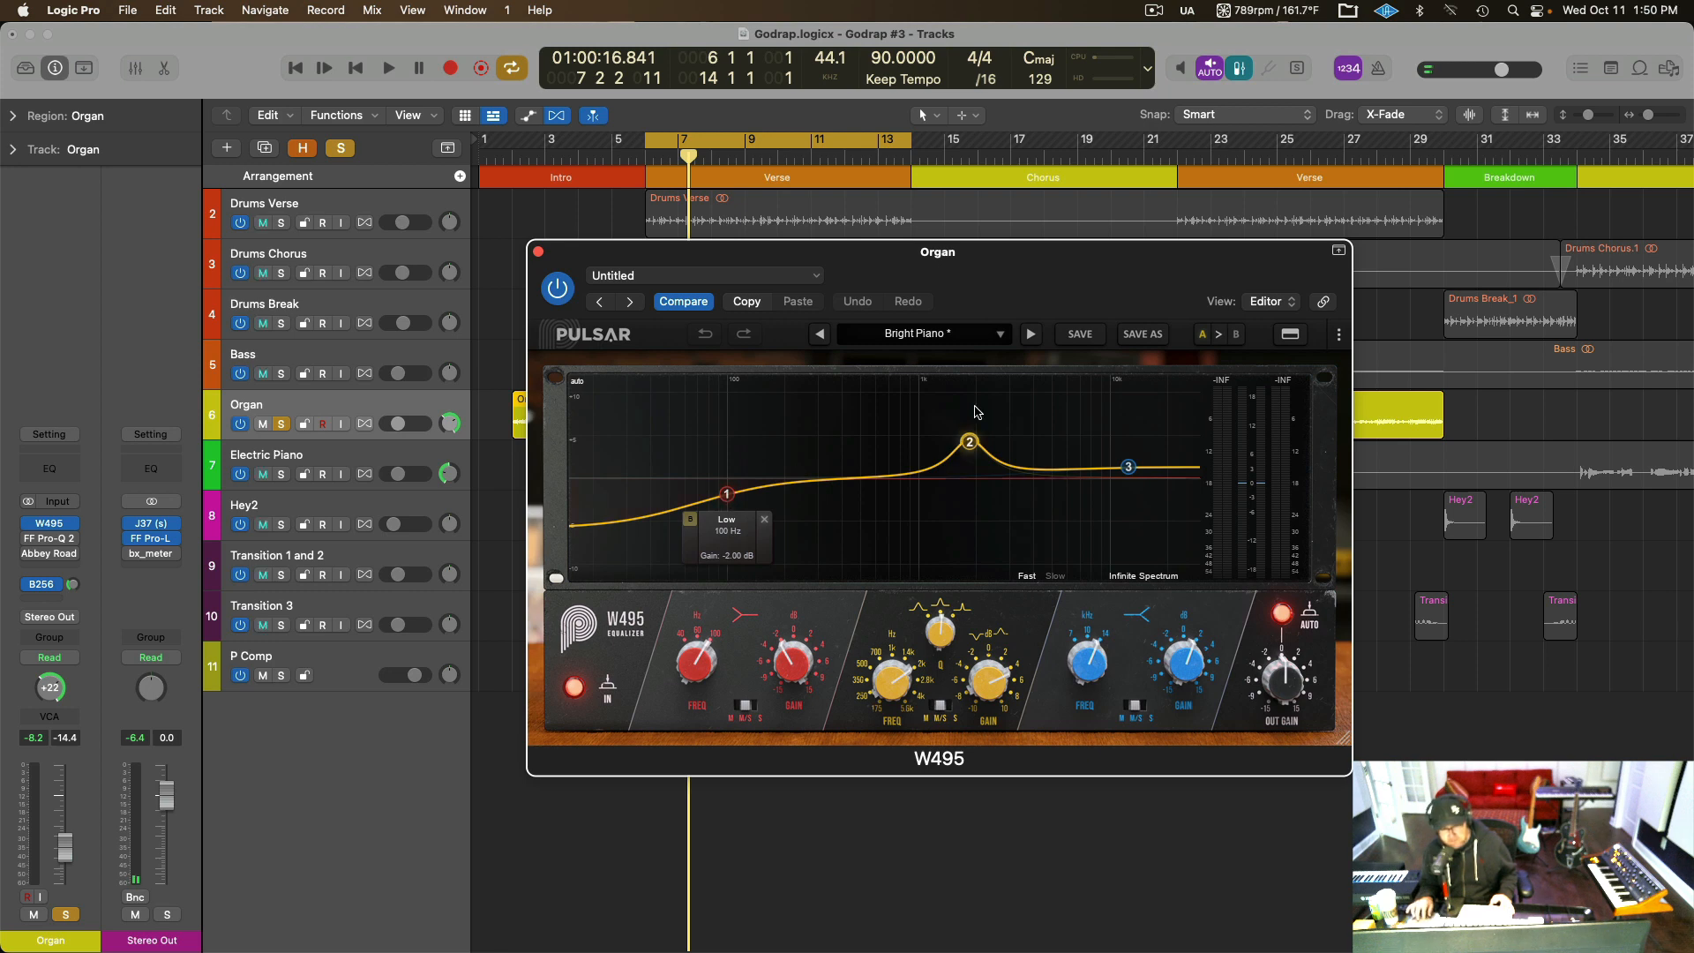
{"action": "mouse_move", "coordinate": [969, 443]}
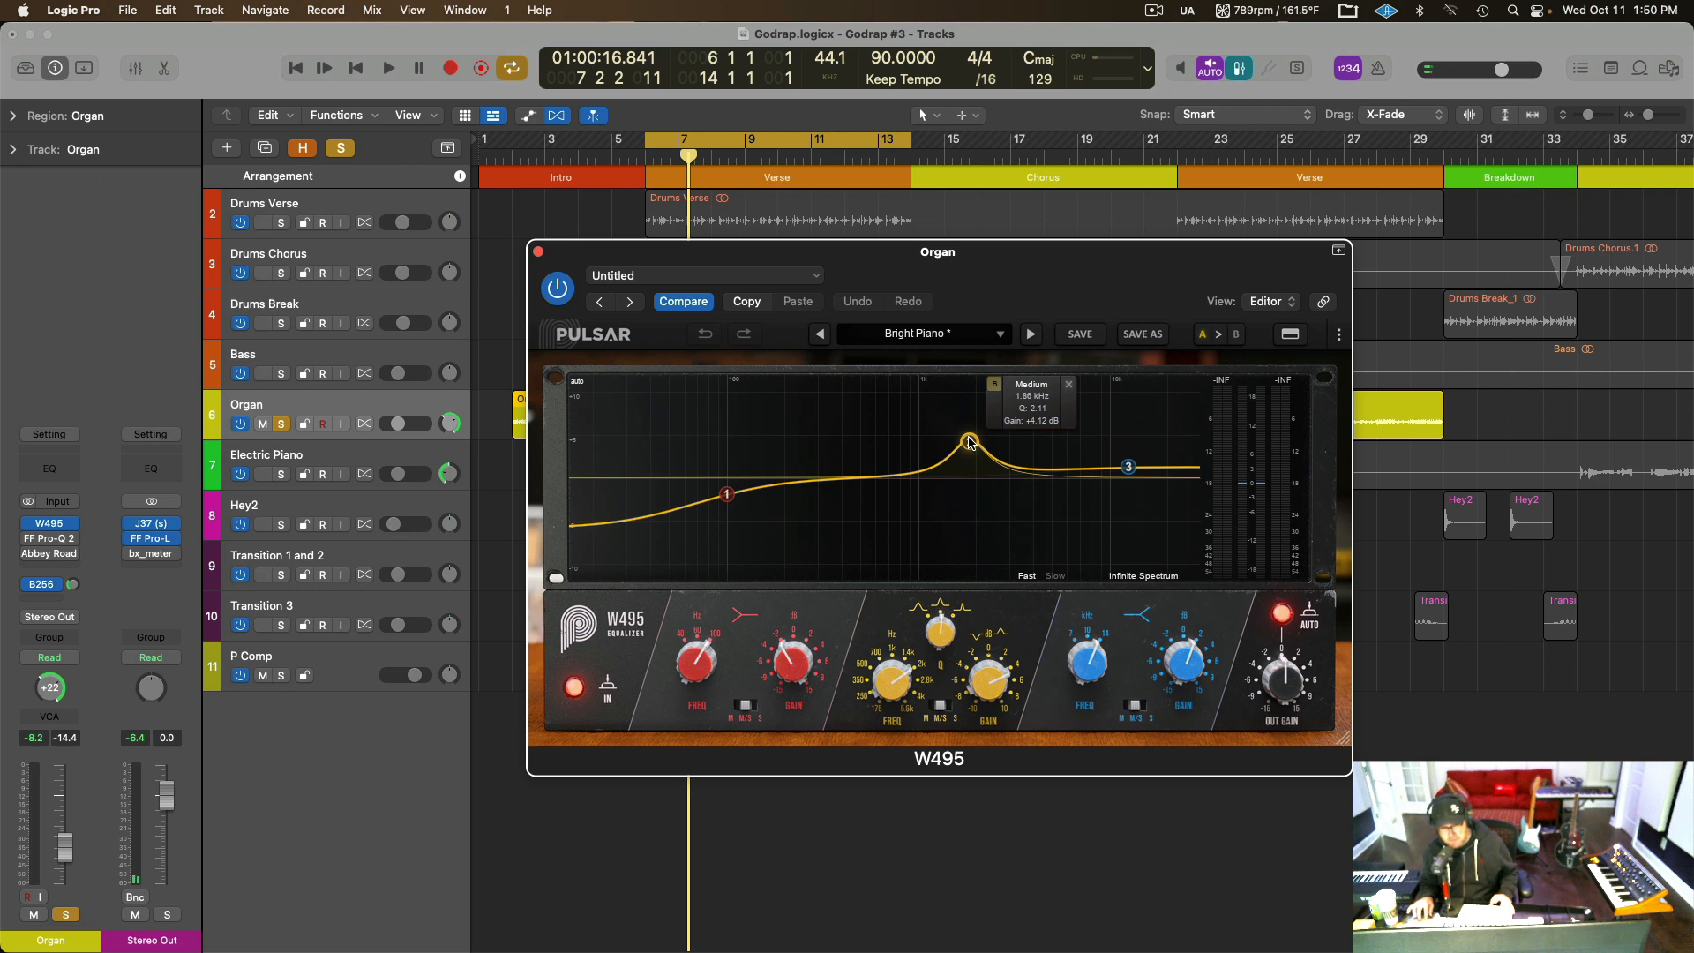
{"action": "mouse_move", "coordinate": [1125, 478]}
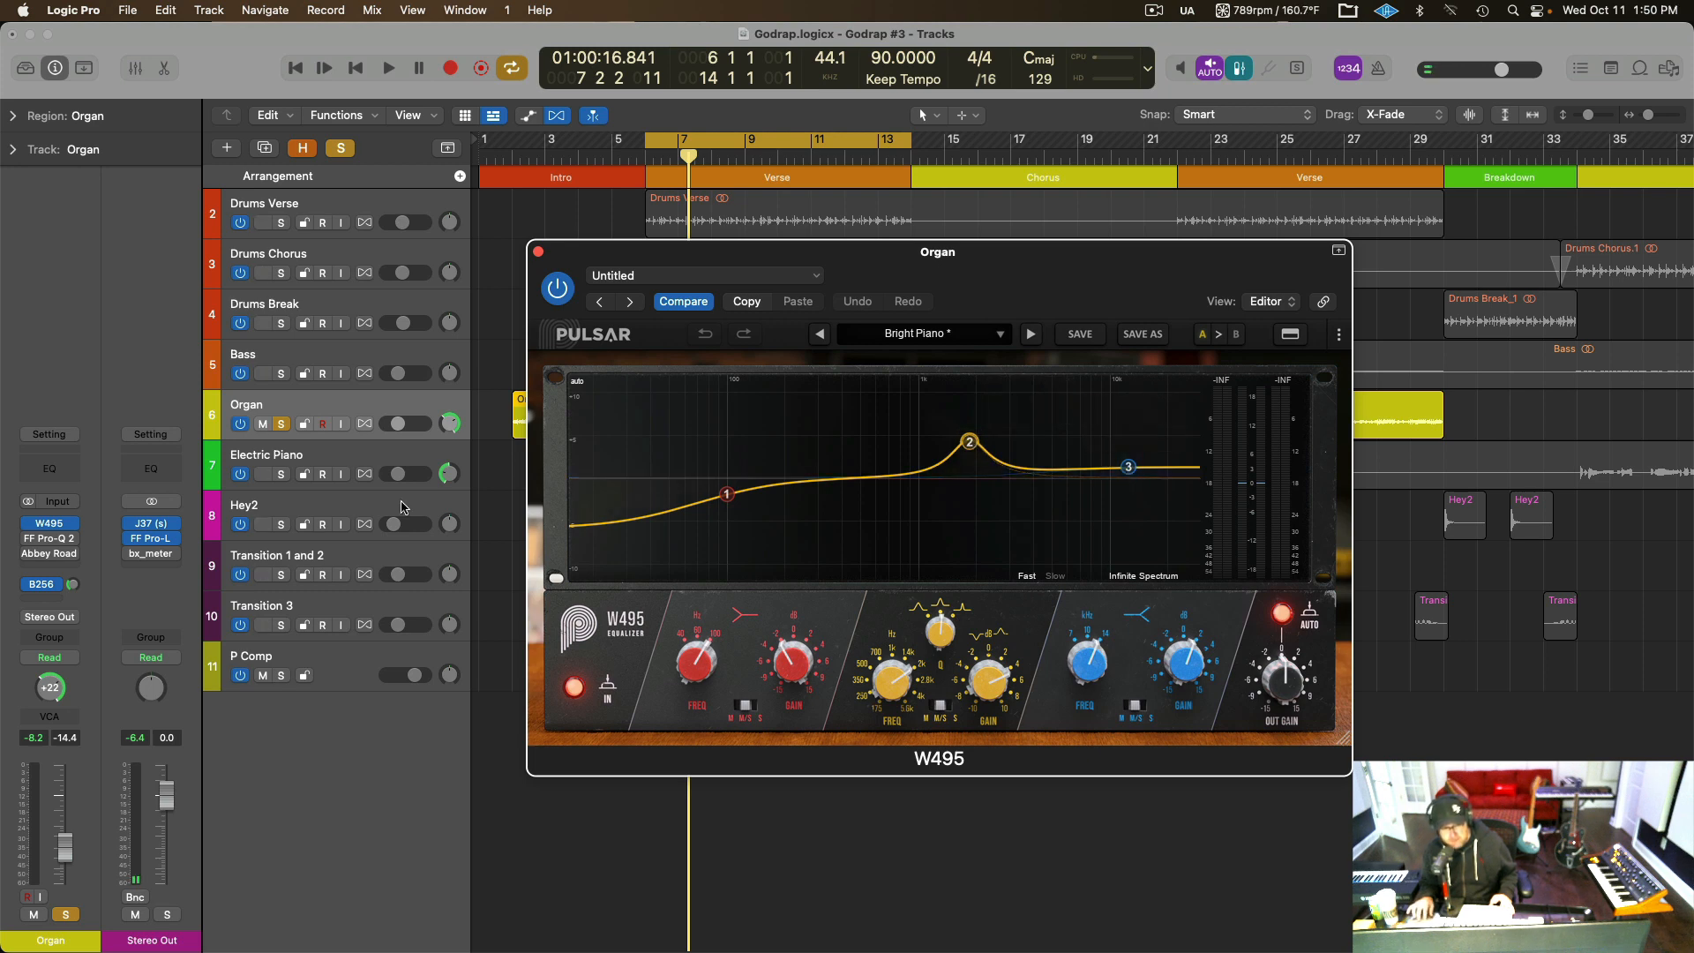
{"action": "key", "text": "space"}
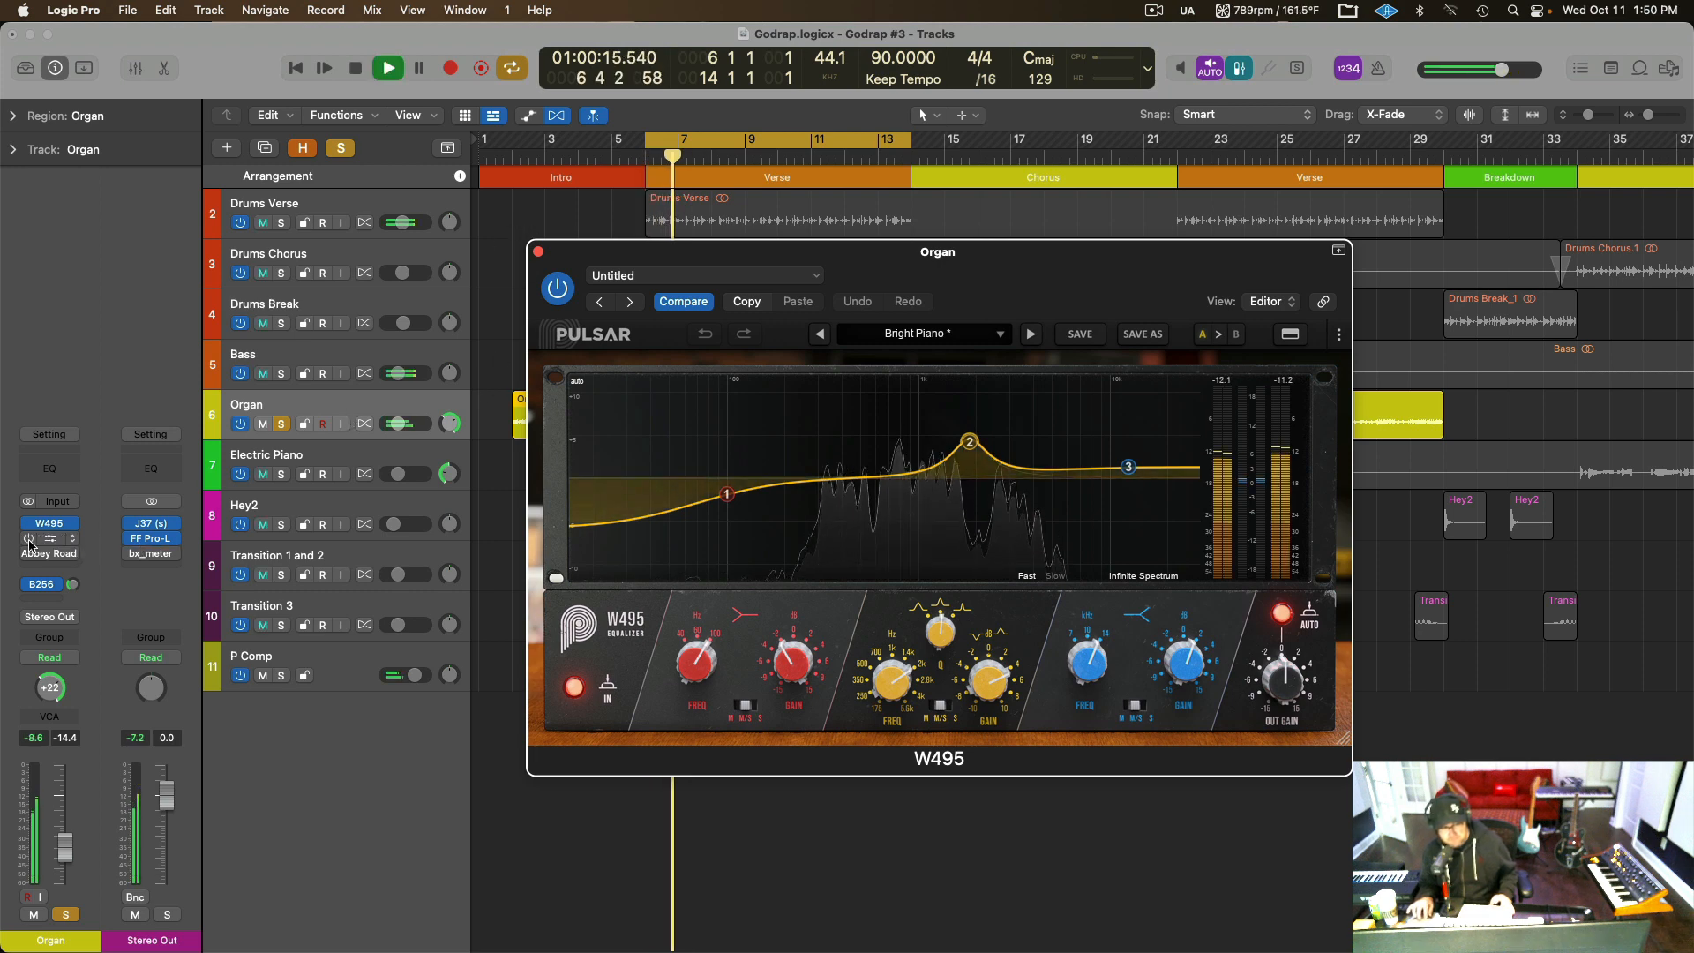
Enable and open the Organ track's FF Pro-Q 2, stop playback, and examine its narrow cut.
{"action": "left_click", "coordinate": [55, 541]}
{"action": "left_click", "coordinate": [55, 541]}
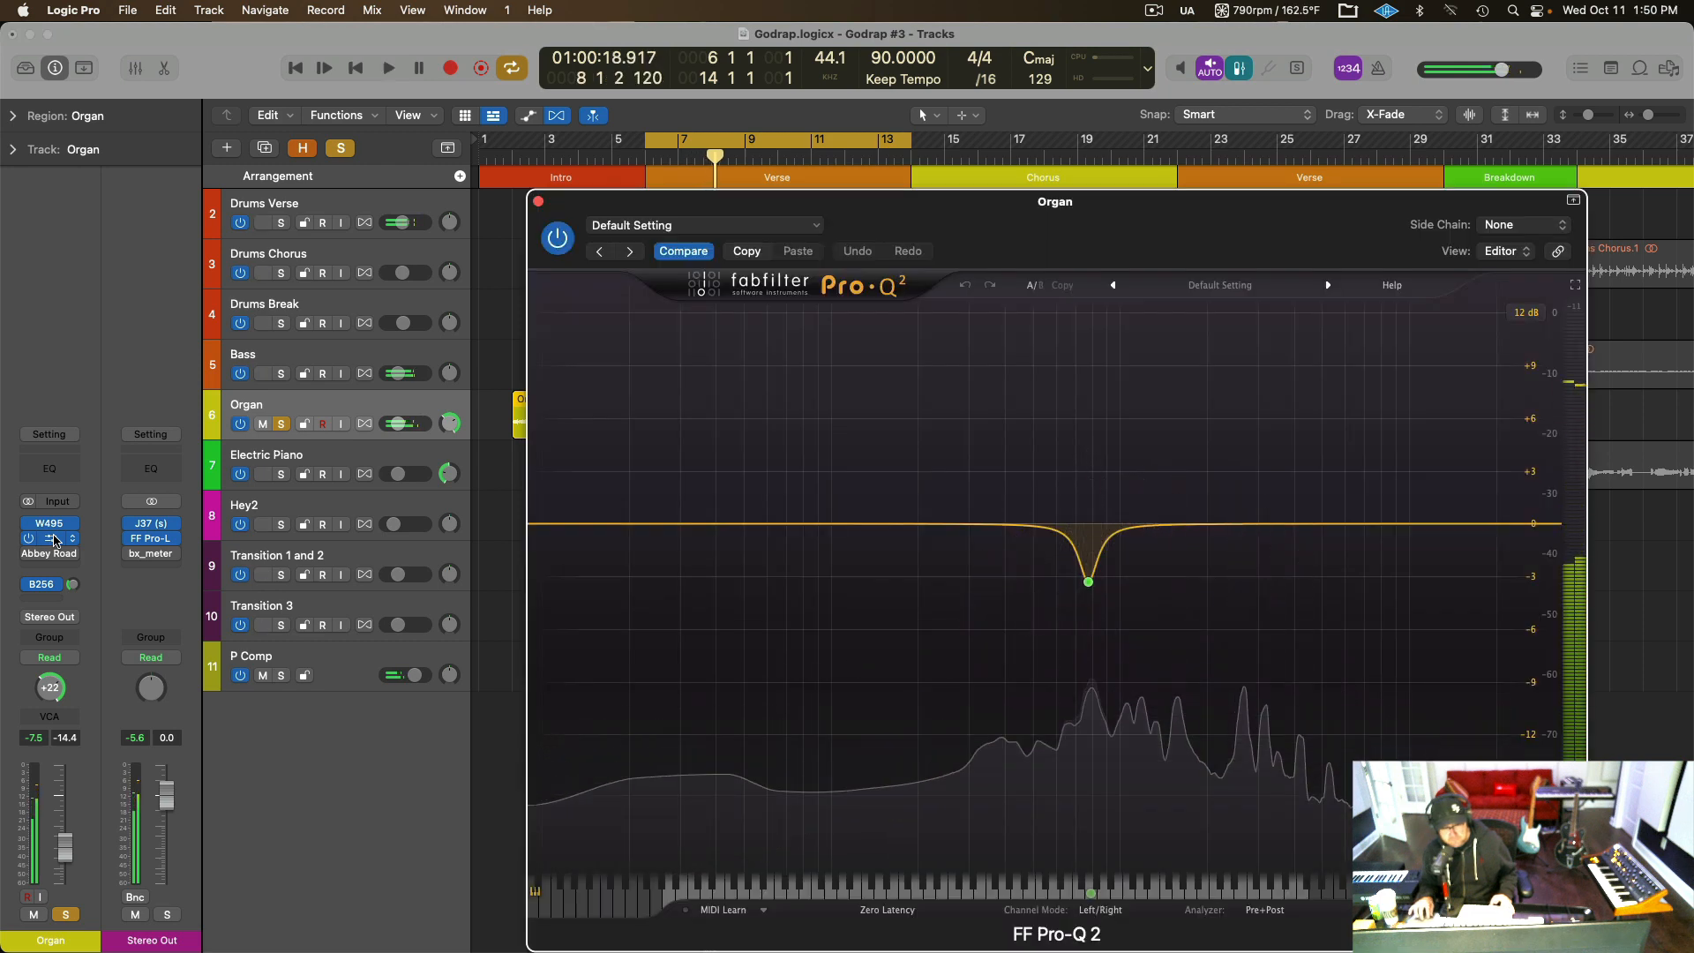
{"action": "mouse_move", "coordinate": [1083, 607]}
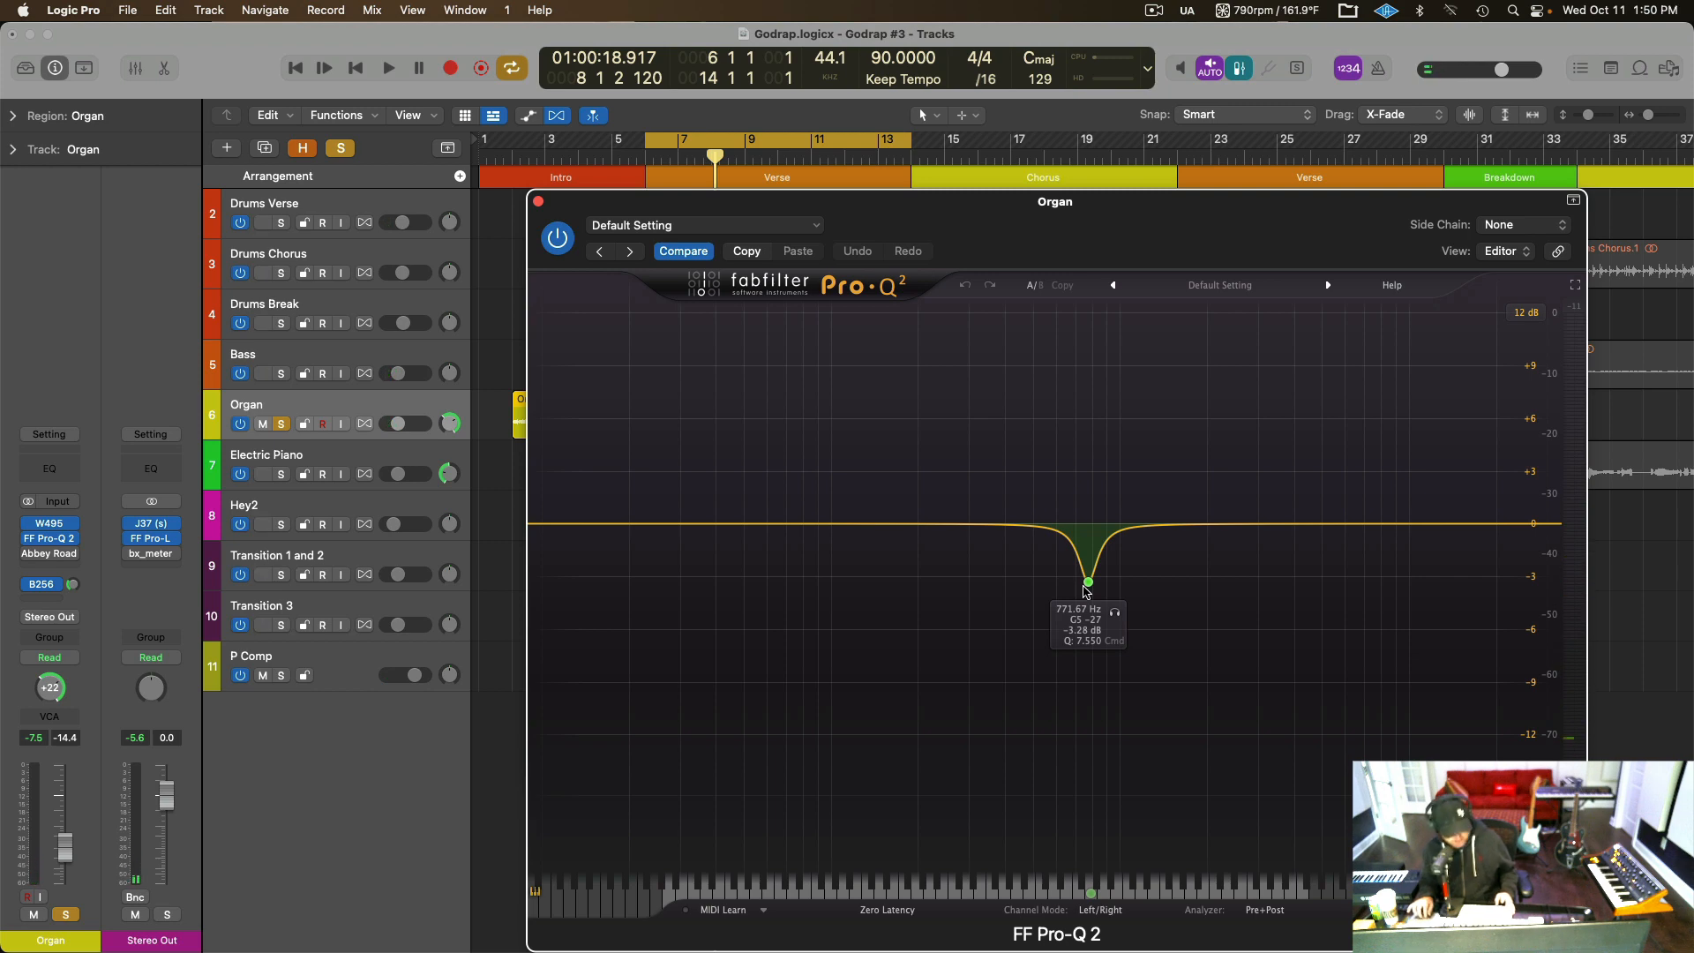
Raise the Pro-Q 2 bell to about +11 dB at 811 Hz and bypass the Organ track's B256 send.
{"action": "left_click_drag", "start_coordinate": [1088, 583], "coordinate": [1093, 331]}
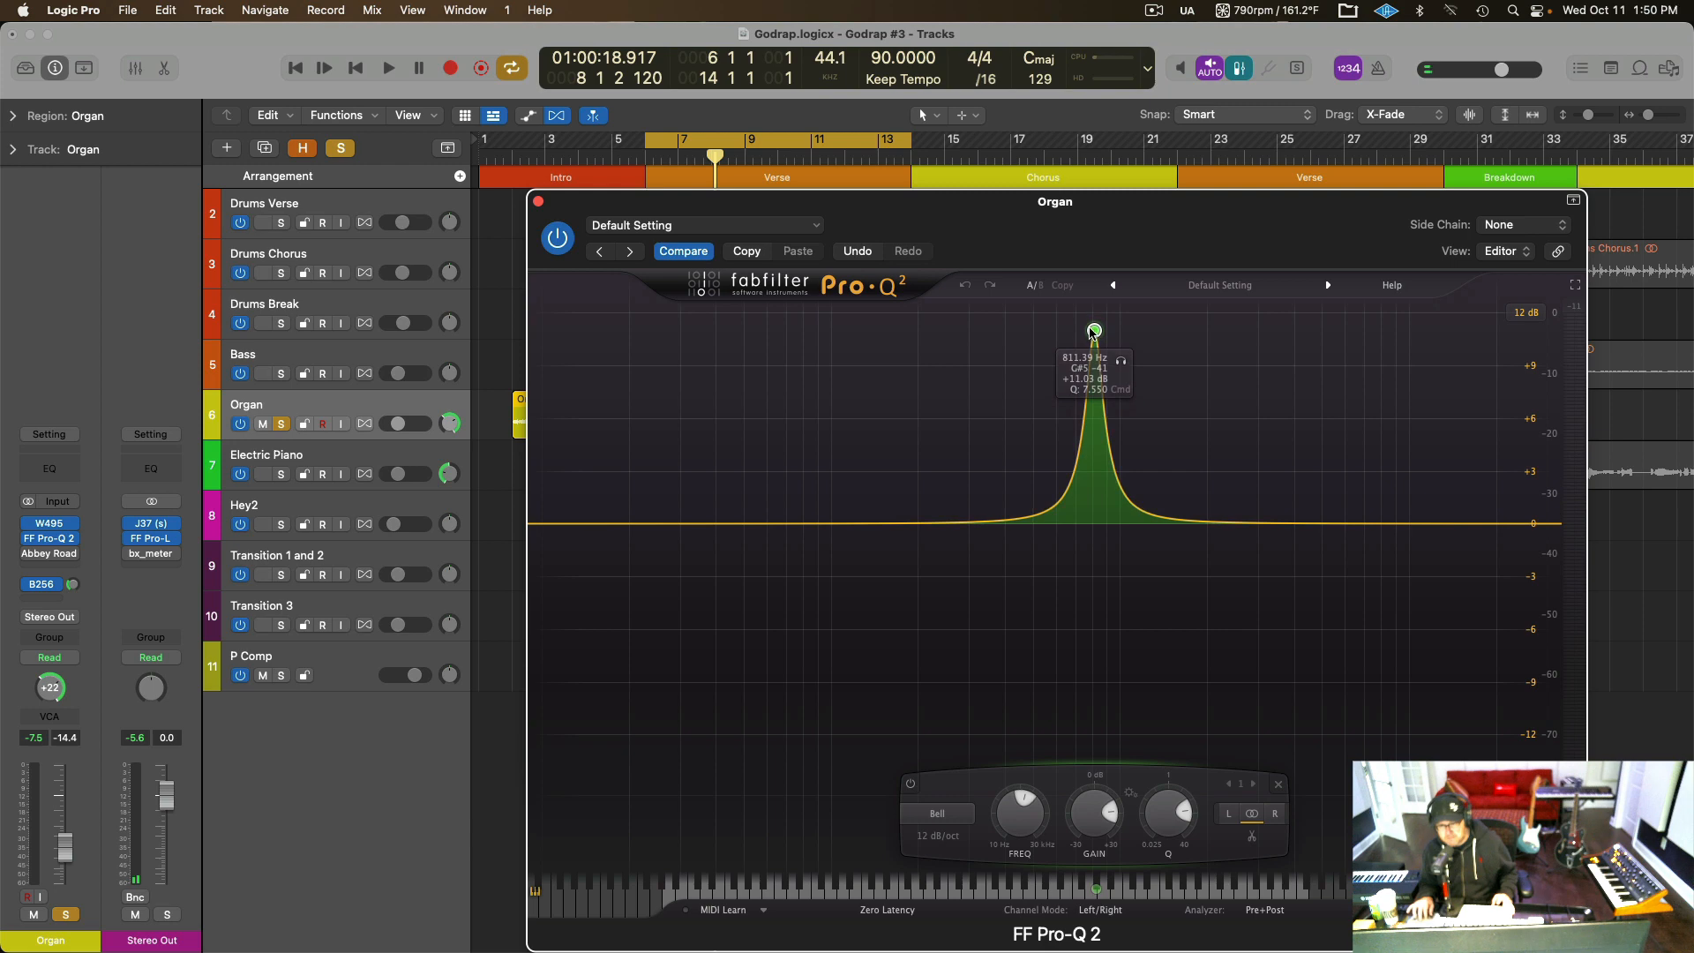
{"action": "left_click", "coordinate": [1121, 365]}
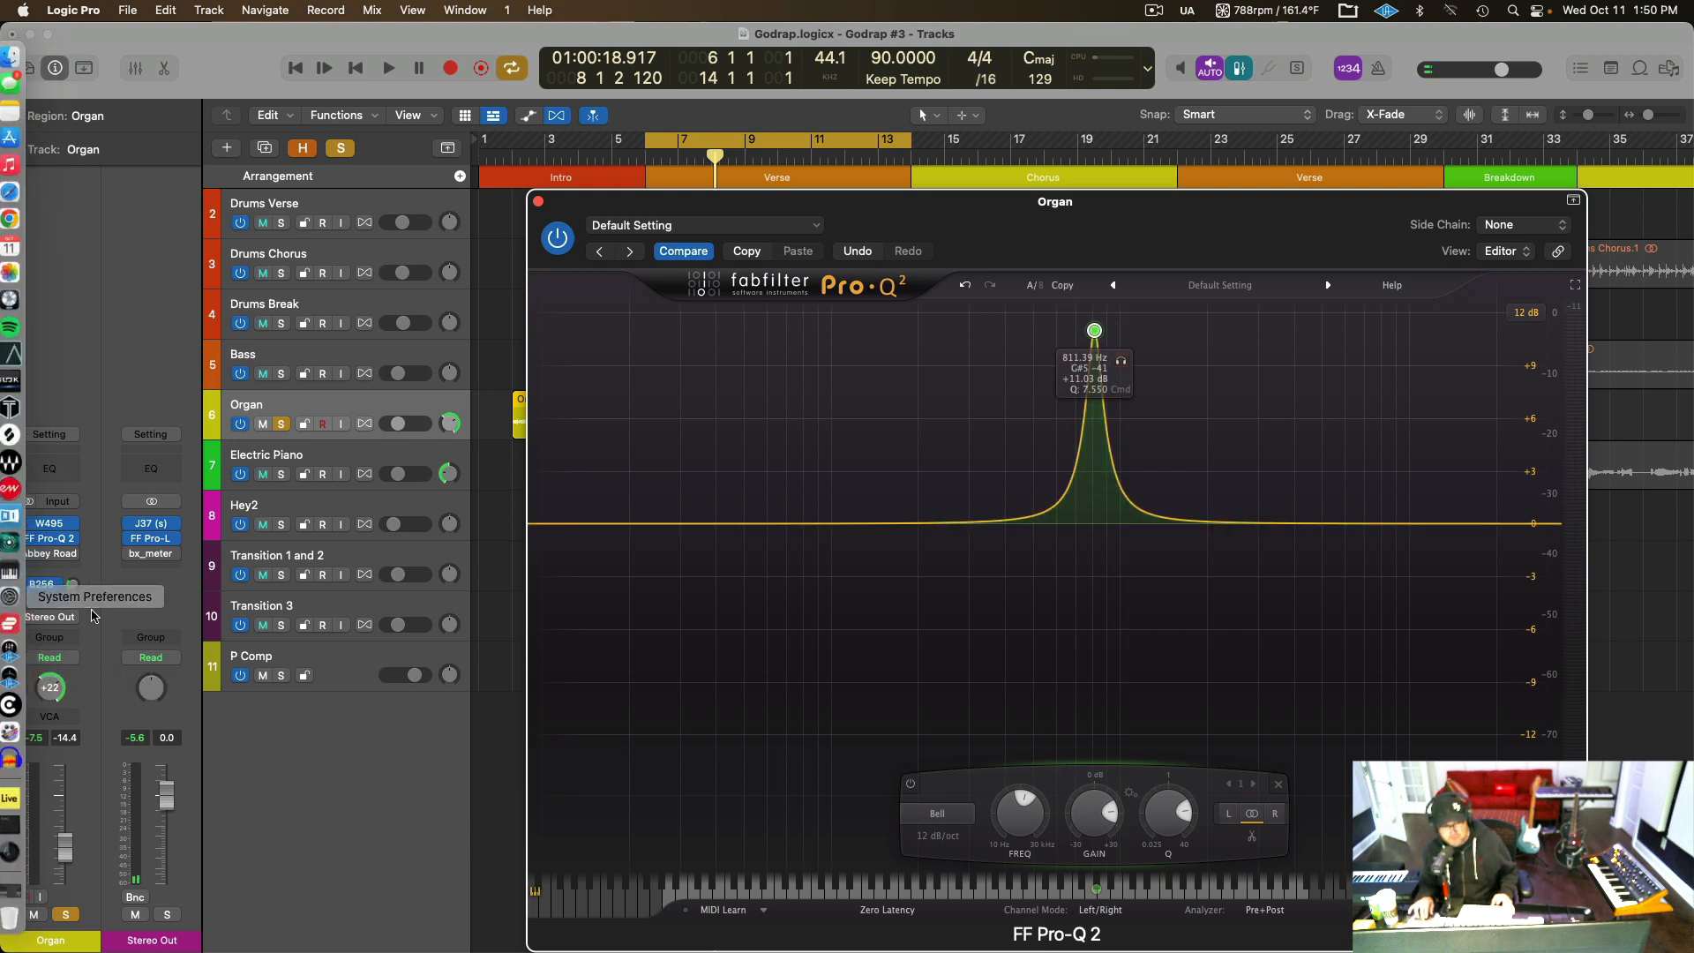
{"action": "left_click", "coordinate": [28, 586]}
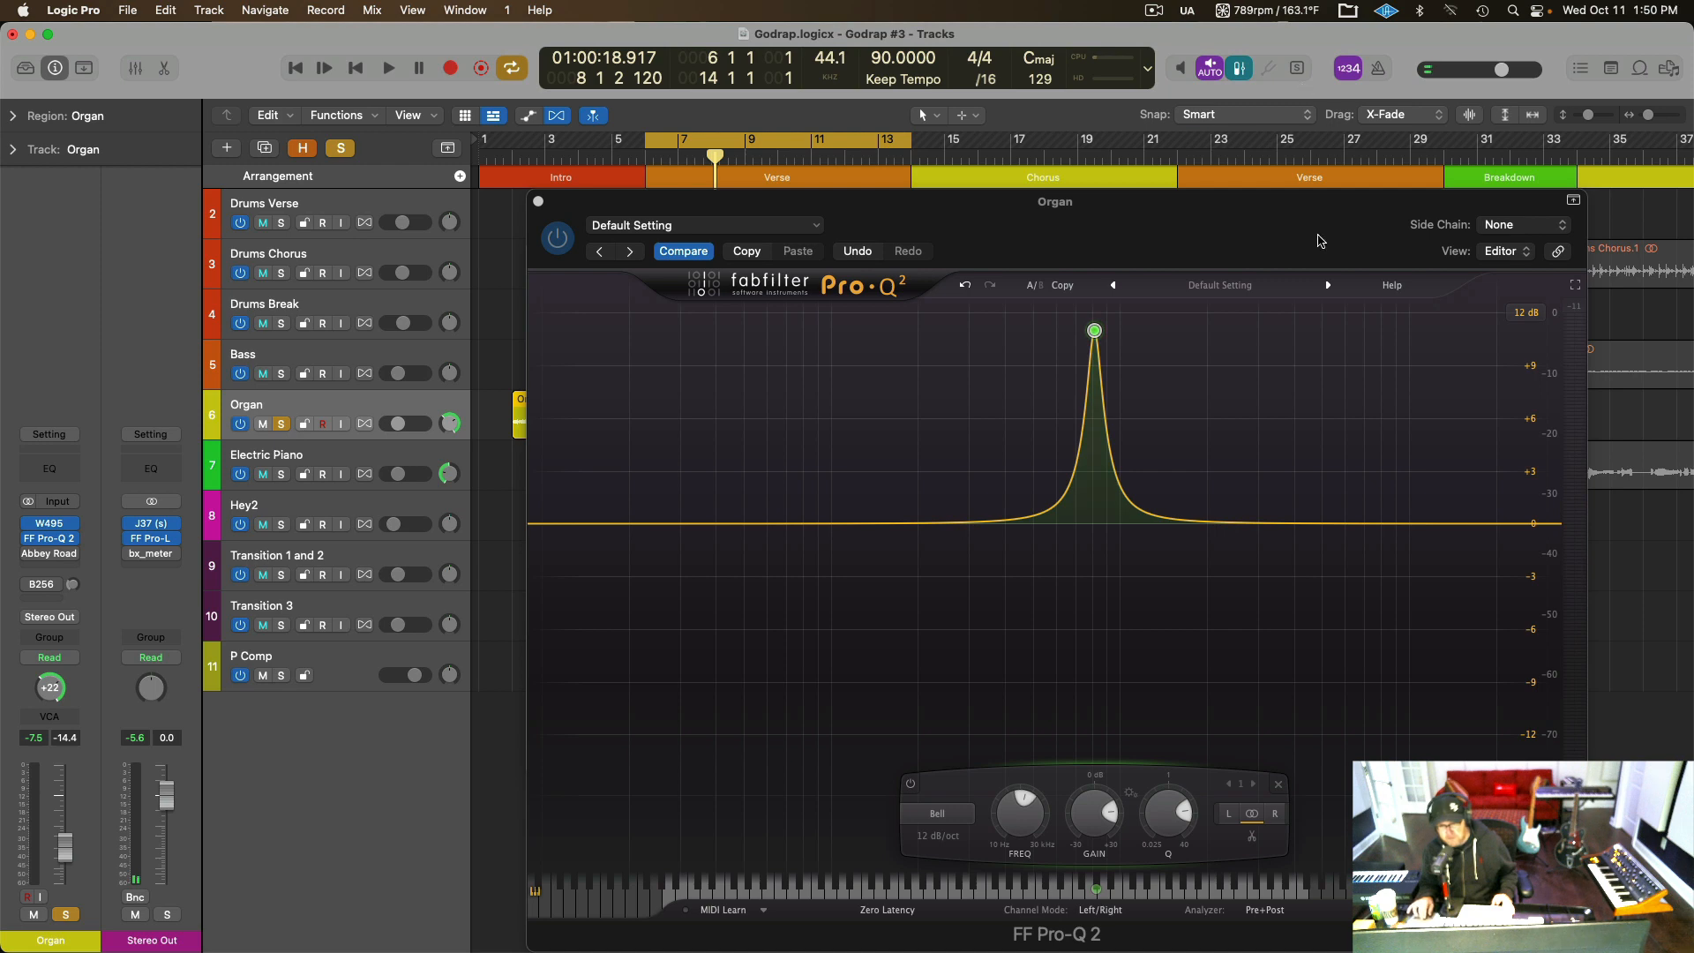
Audition the Pro-Q 2 band in isolation, then set it to a cut of about -4.6 dB at 774 Hz.
{"action": "left_click", "coordinate": [1119, 365]}
{"action": "key", "text": "space"}
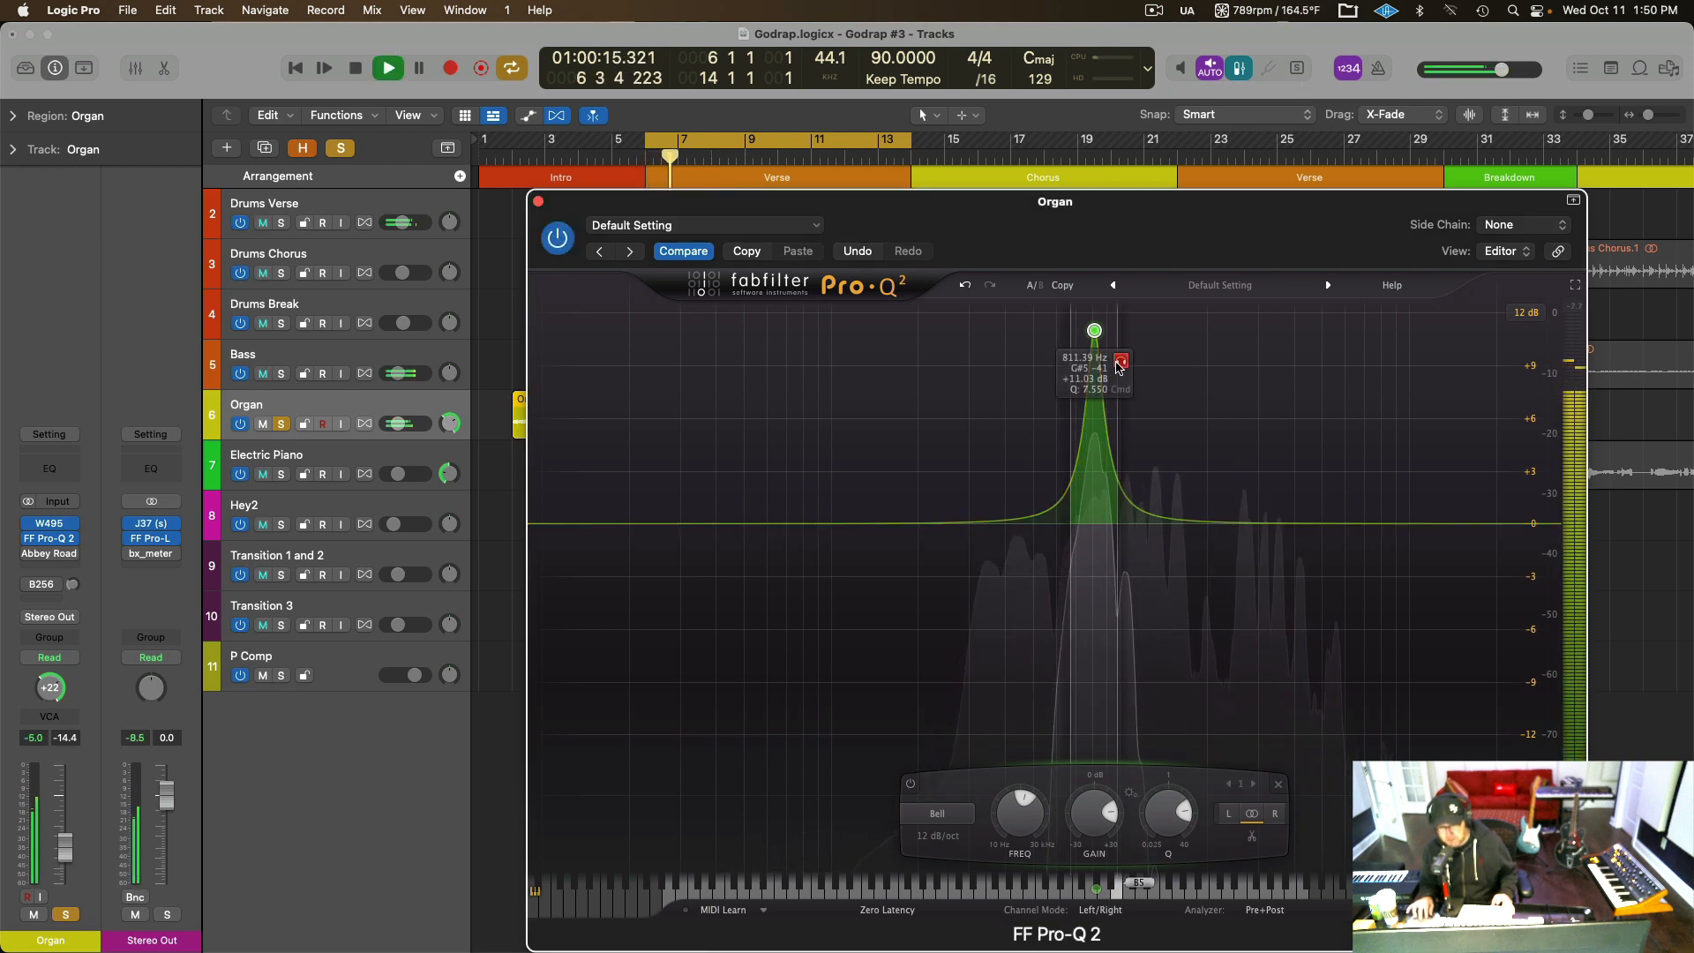
{"action": "key", "text": "space"}
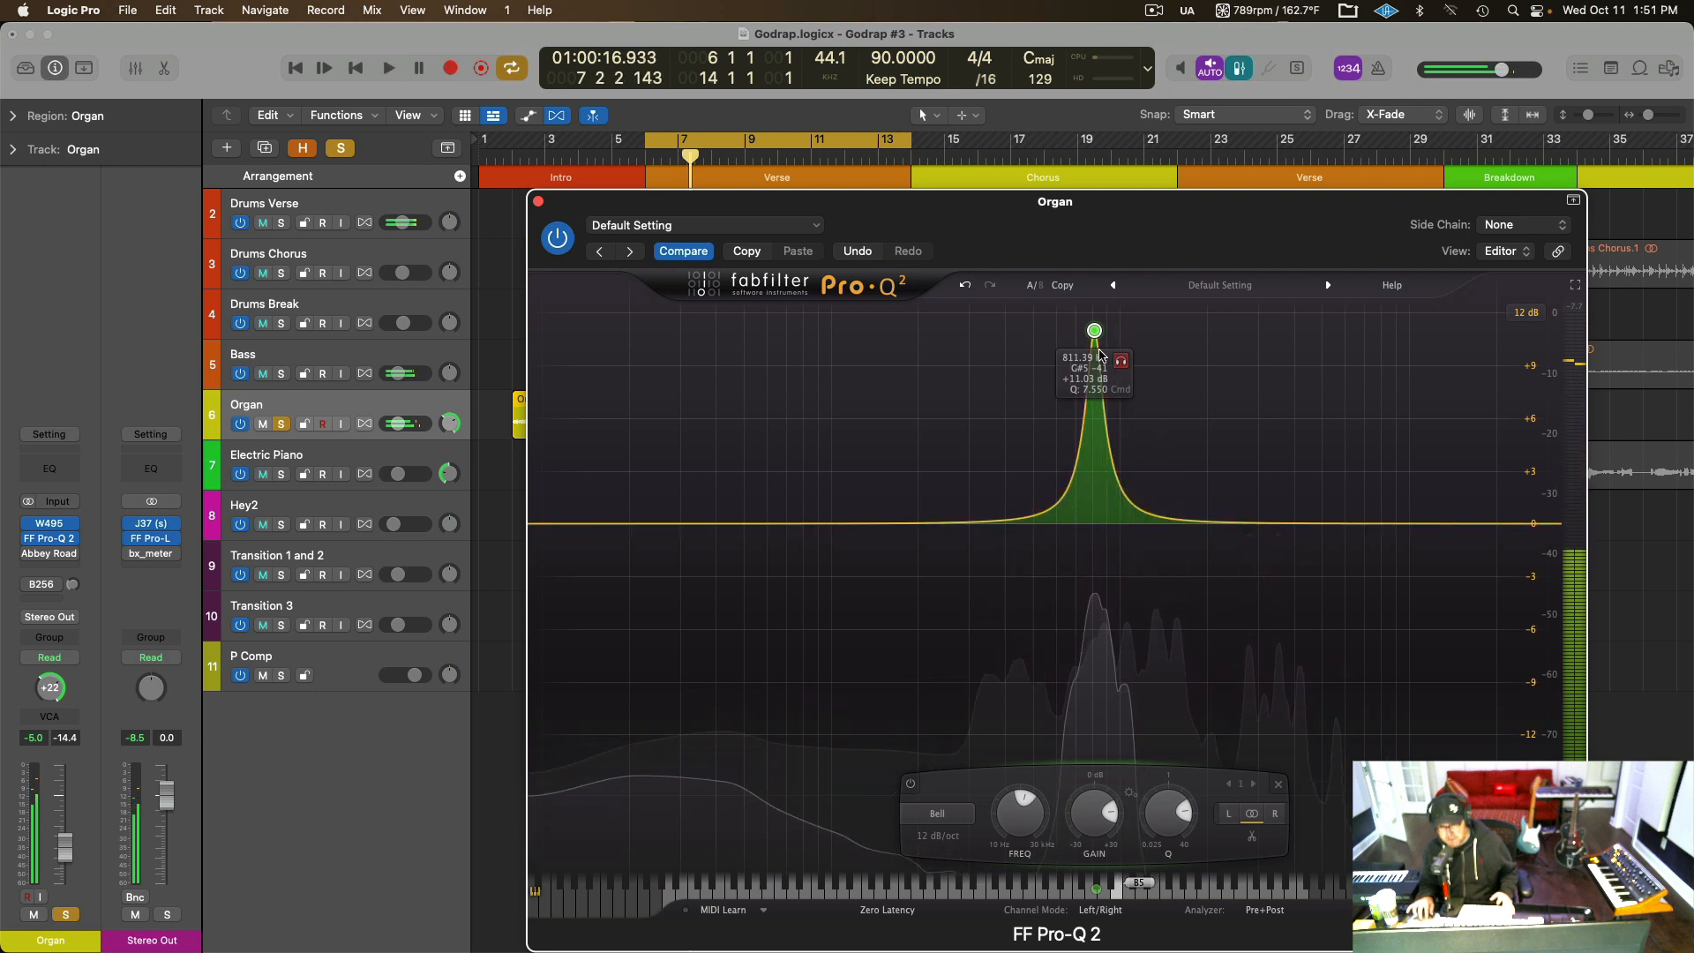
{"action": "left_click_drag", "start_coordinate": [1092, 377], "coordinate": [1088, 615]}
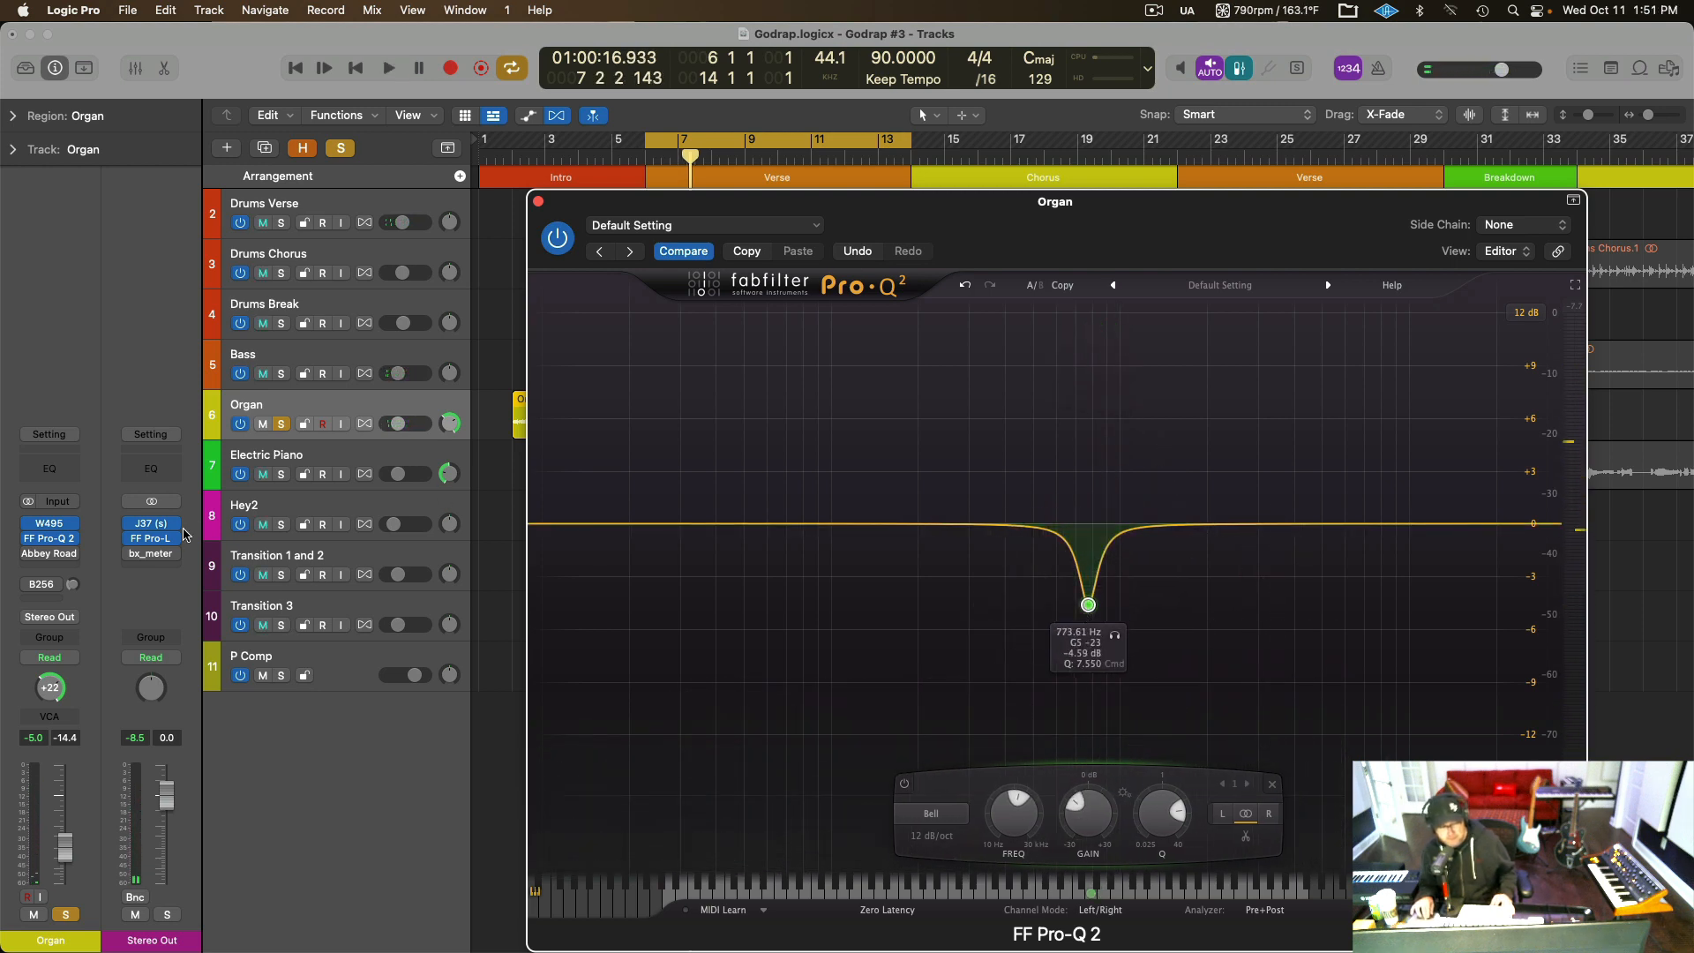
Enable and open the Organ track's Abbey Road RS124, close the Pro-Q 2 window, and audition the soloed organ.
{"action": "mouse_move", "coordinate": [34, 555]}
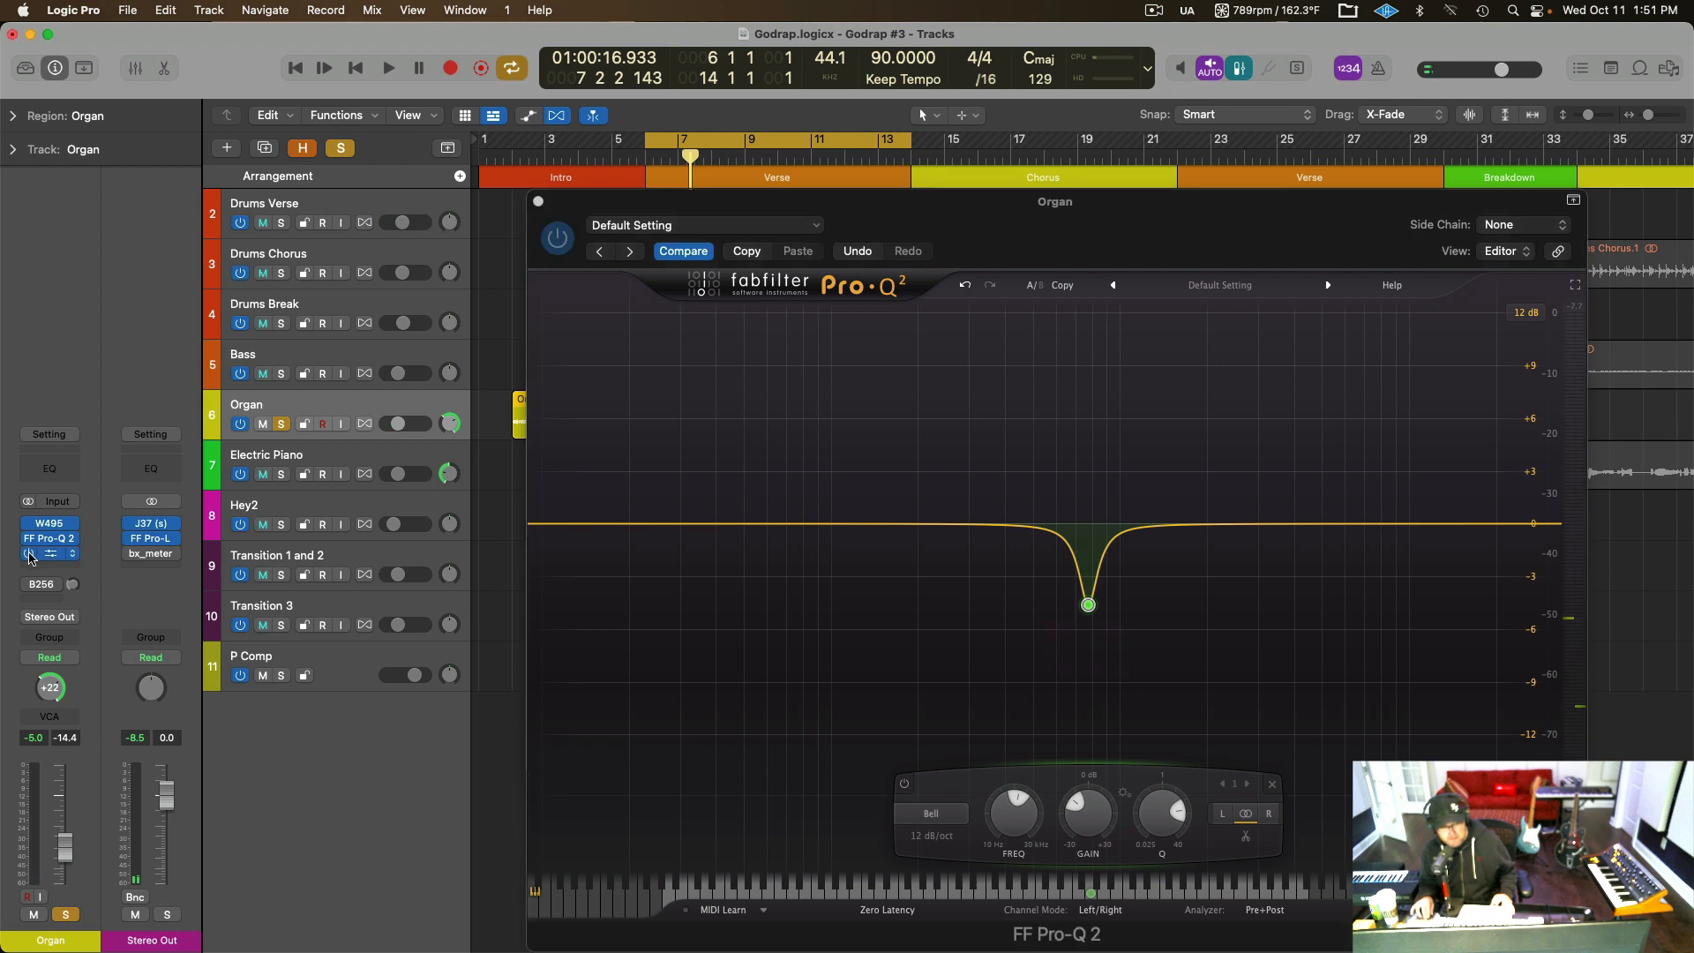
{"action": "left_click", "coordinate": [47, 555]}
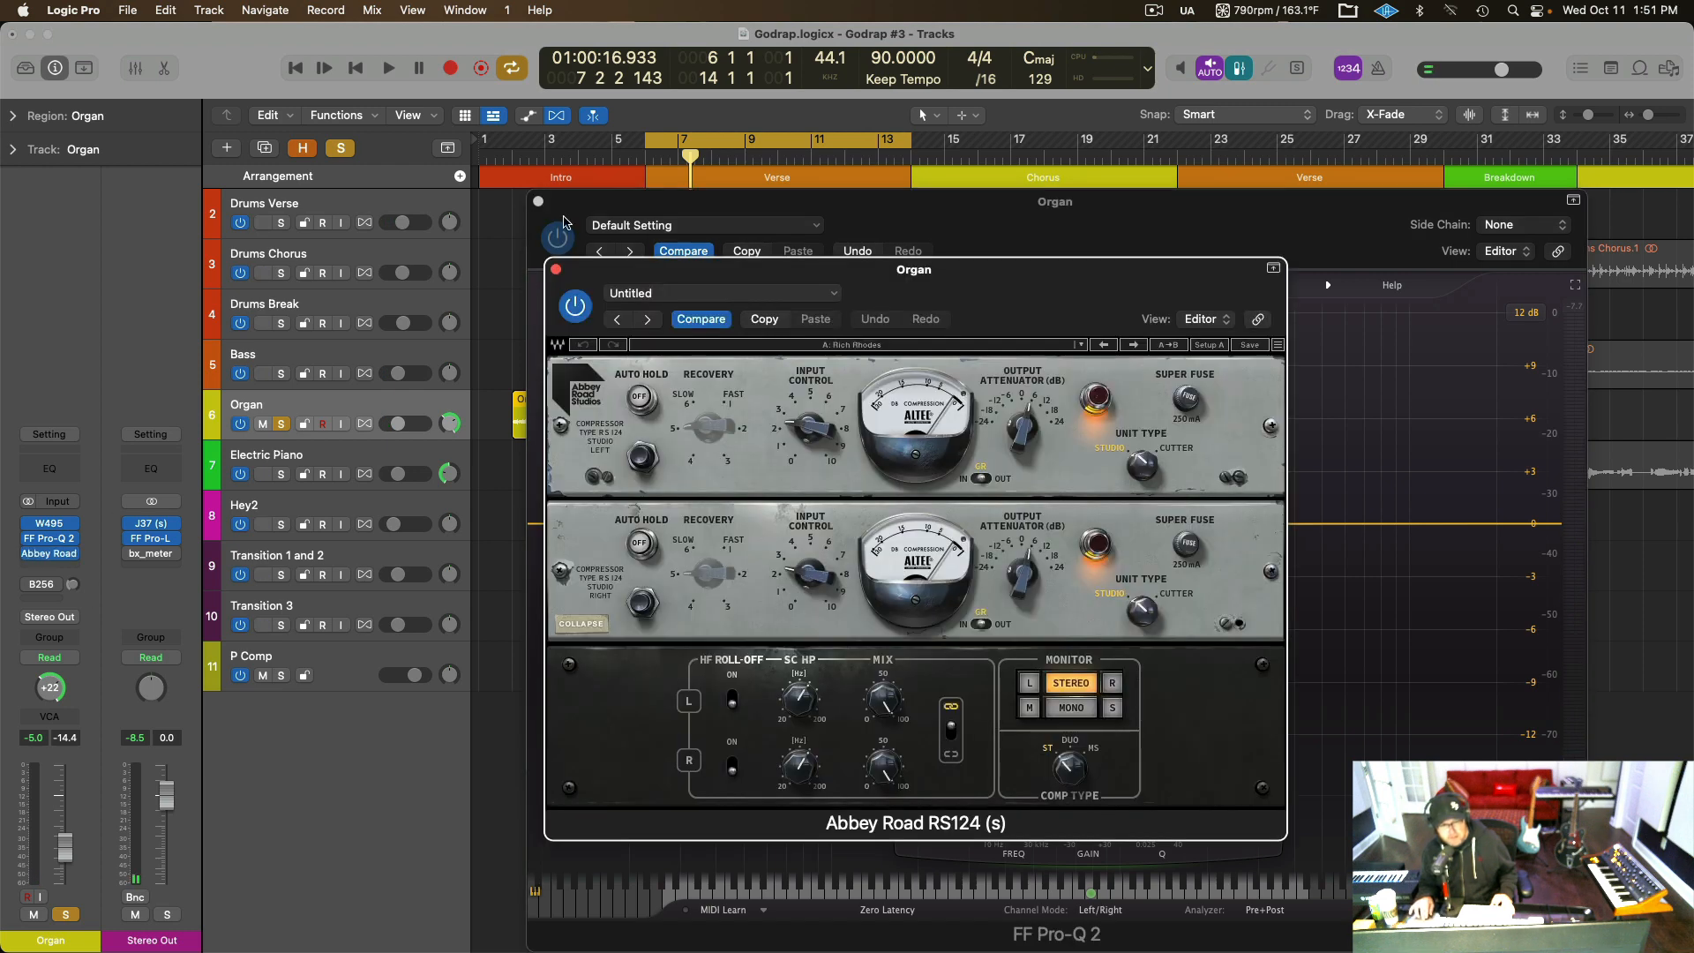
{"action": "left_click", "coordinate": [539, 202]}
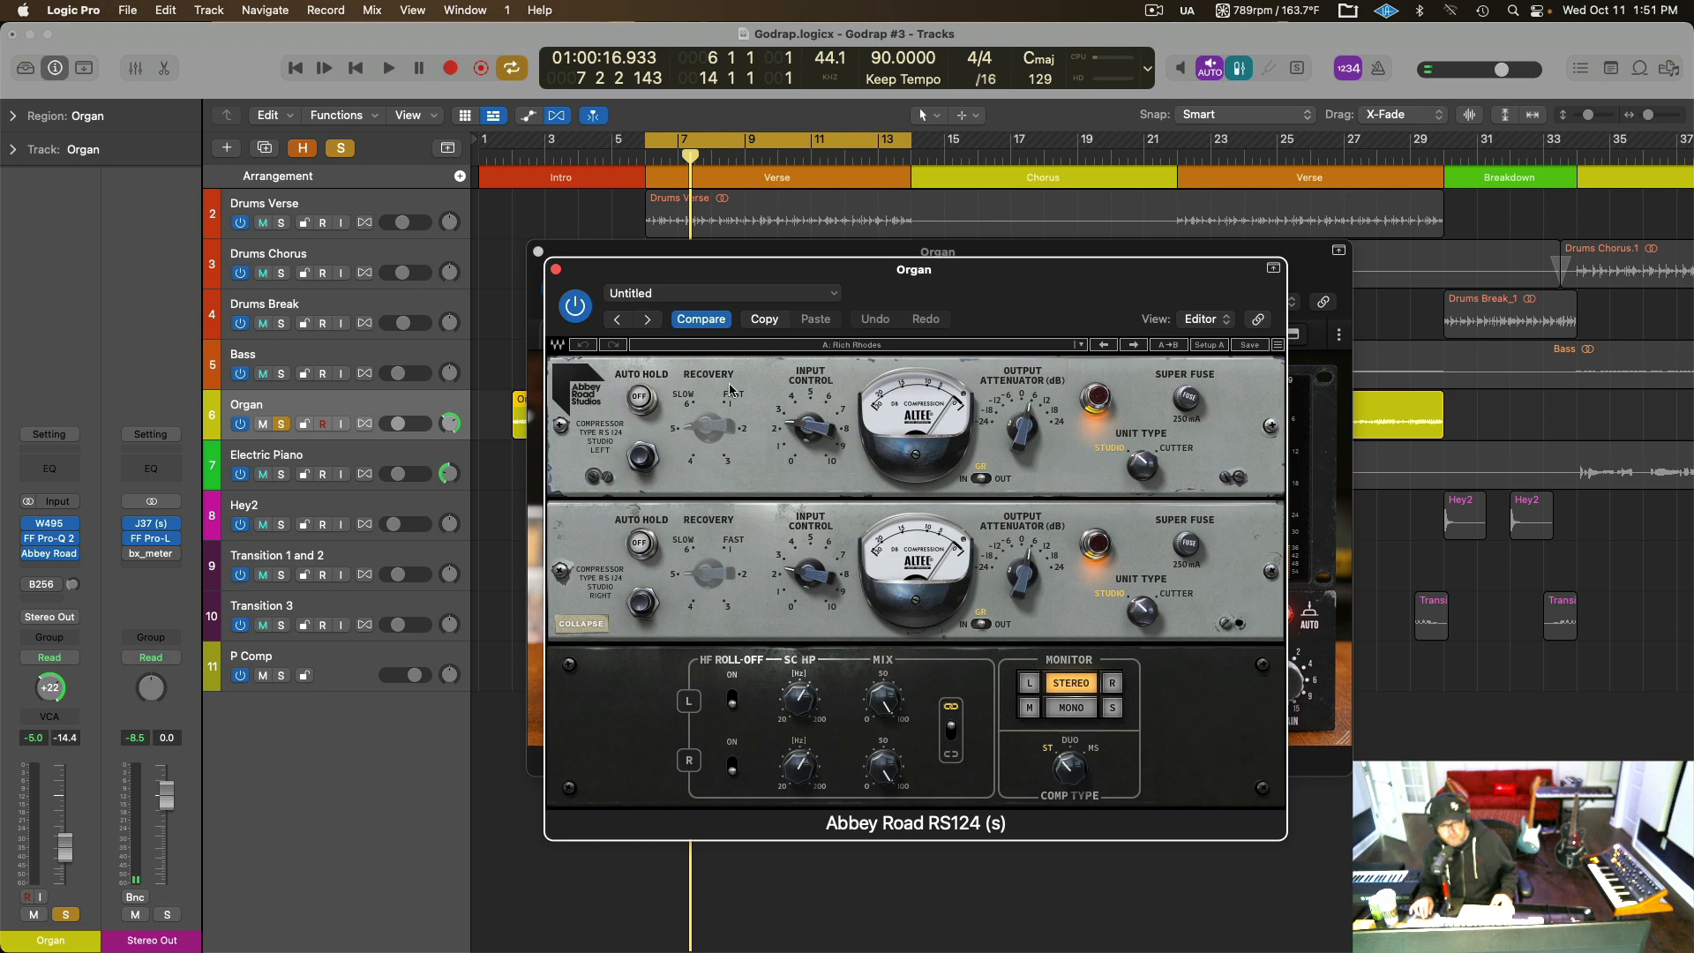
{"action": "key", "text": "space"}
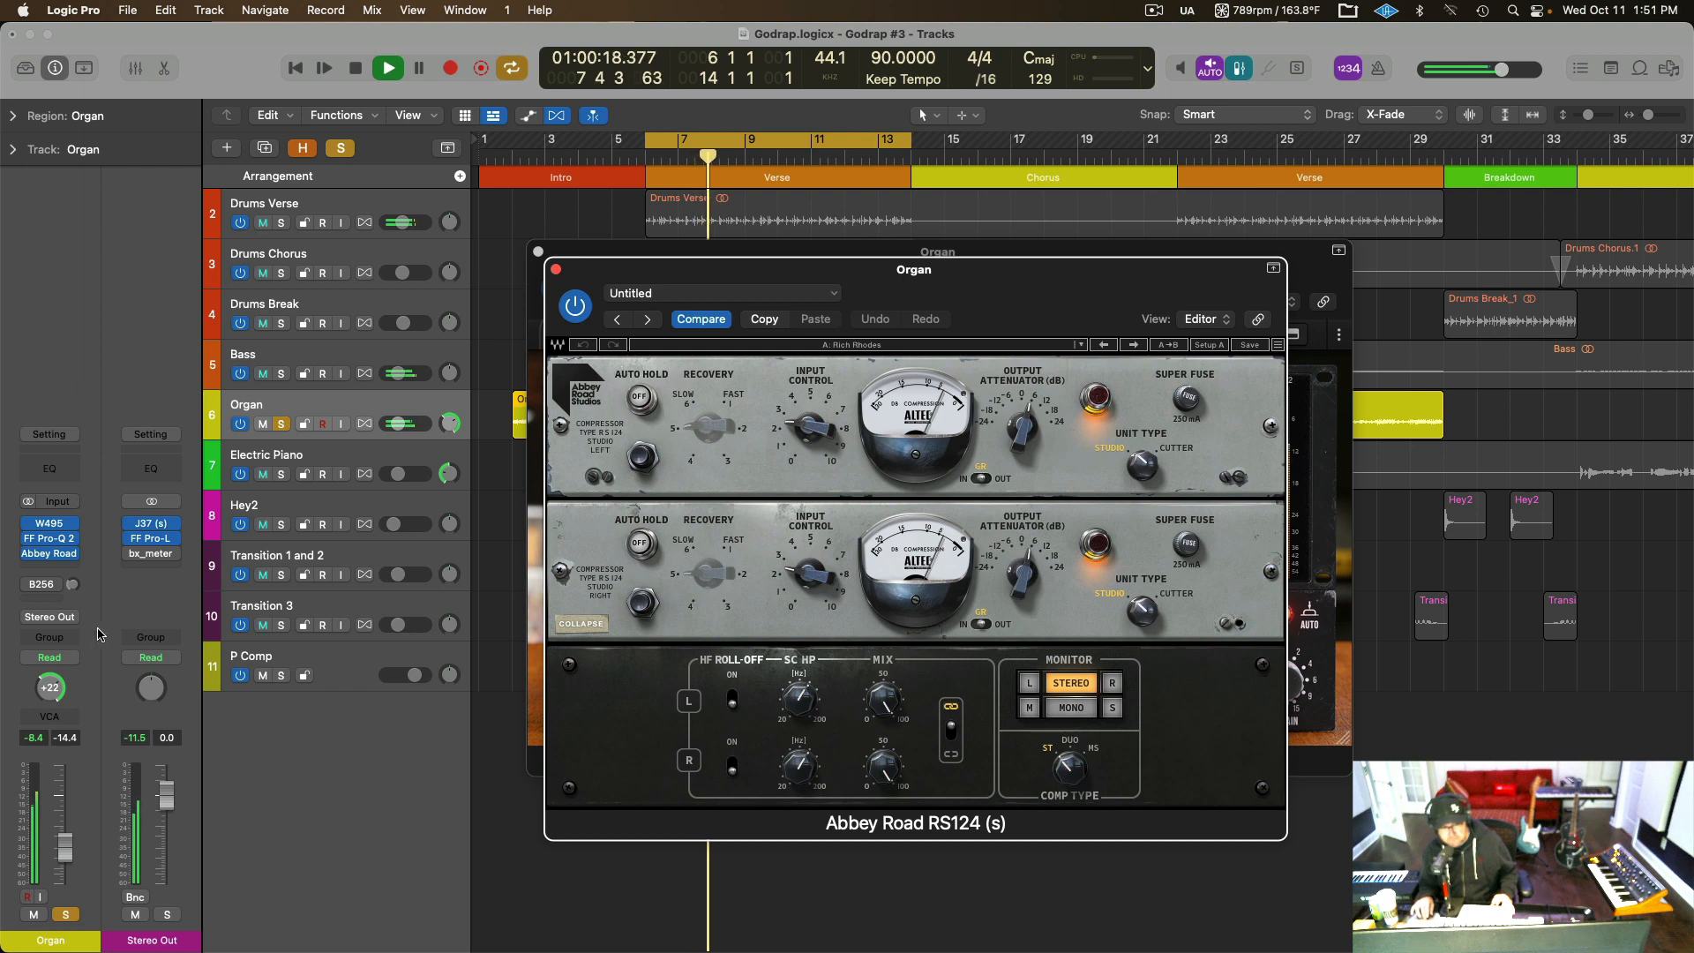
Re-enable the Organ track's B256 send and close the RS124 and W495 windows while the organ plays.
{"action": "left_click", "coordinate": [27, 585]}
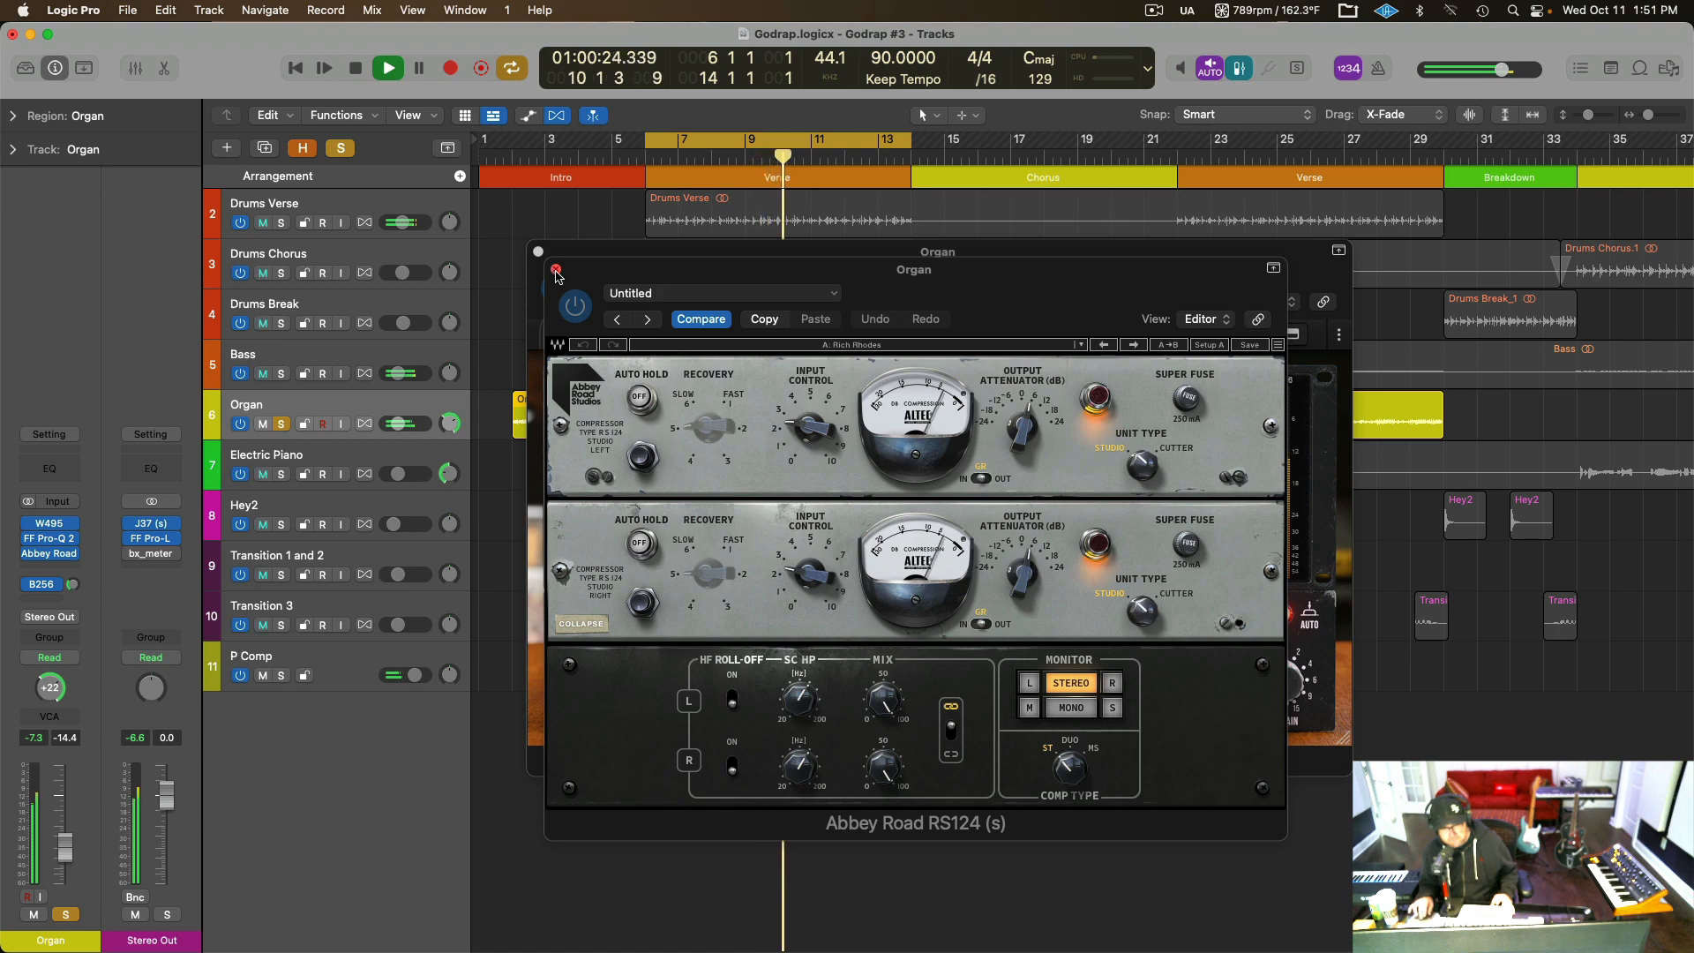
{"action": "left_click", "coordinate": [555, 270]}
{"action": "left_click", "coordinate": [538, 251]}
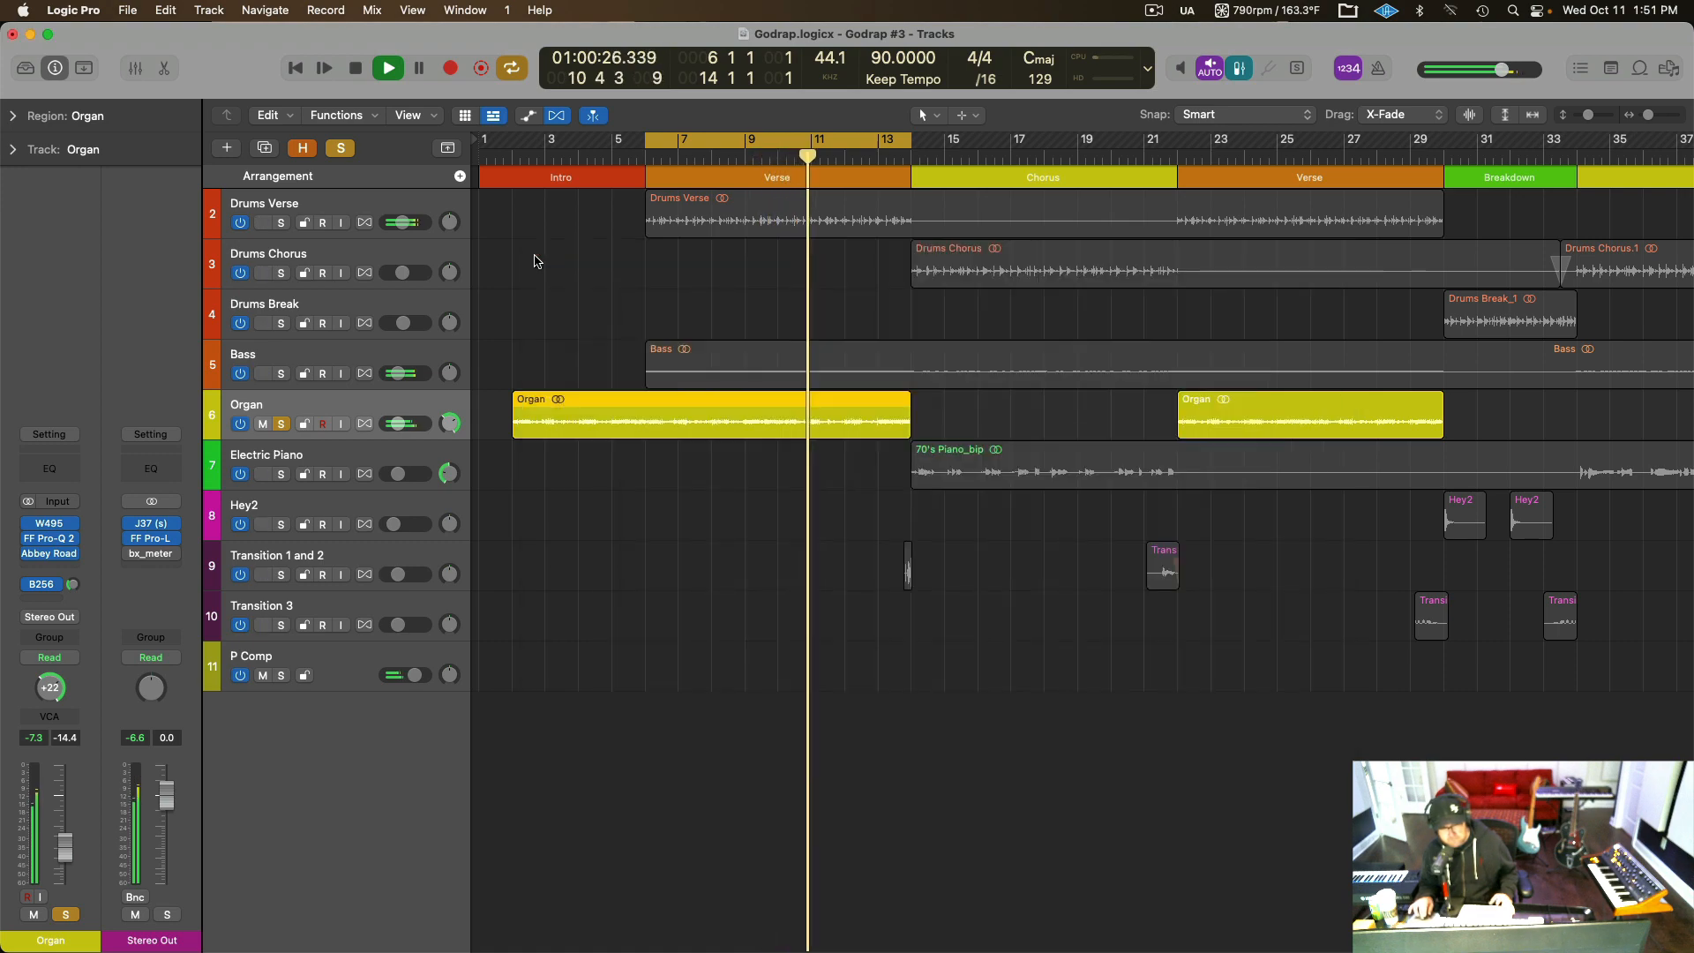
Stop playback, take the Organ track out of solo and select the Electric Piano track.
{"action": "key", "text": "space"}
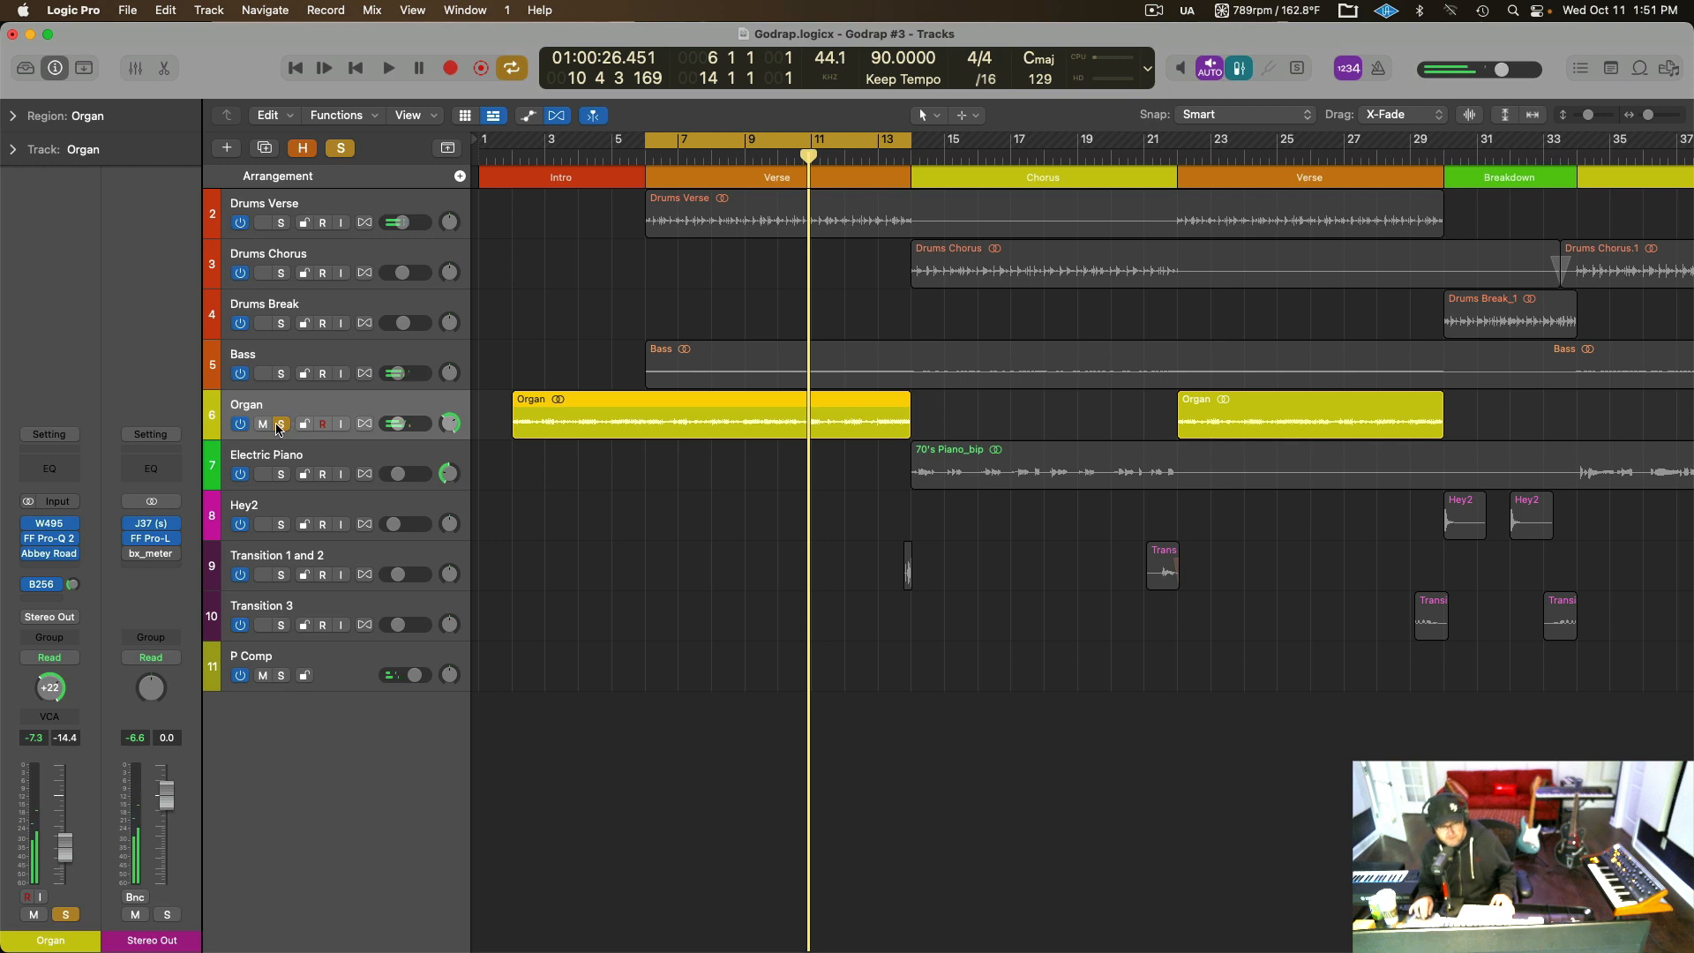
{"action": "left_click", "coordinate": [279, 426]}
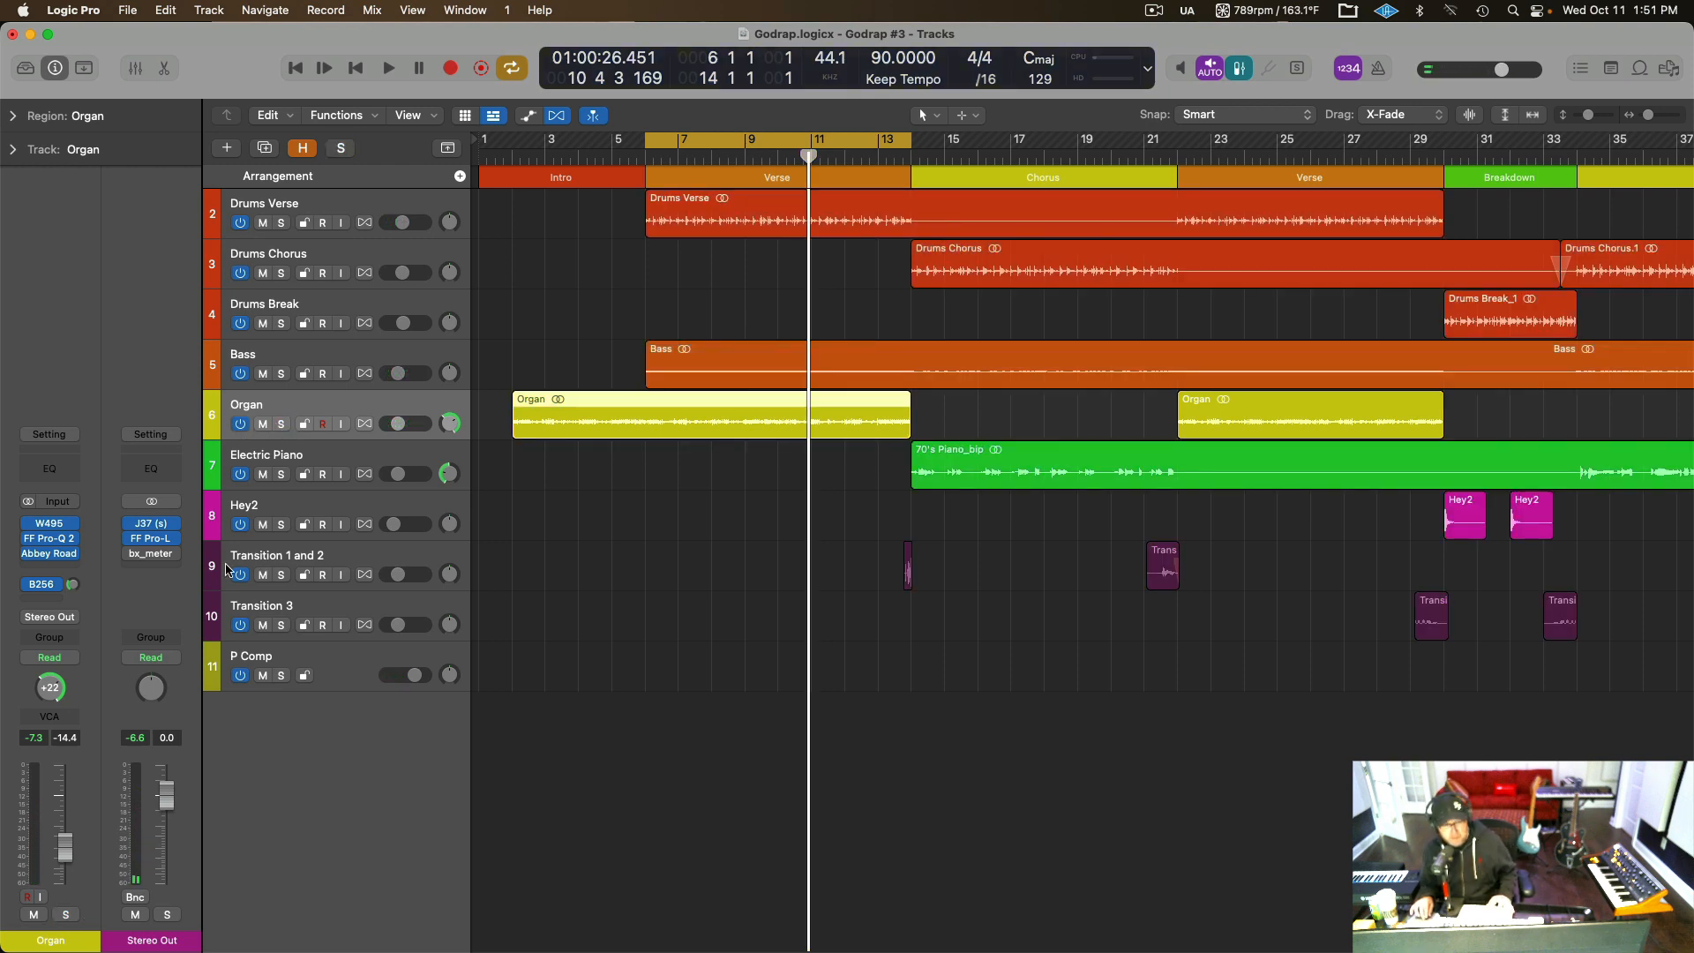
{"action": "left_click", "coordinate": [275, 453]}
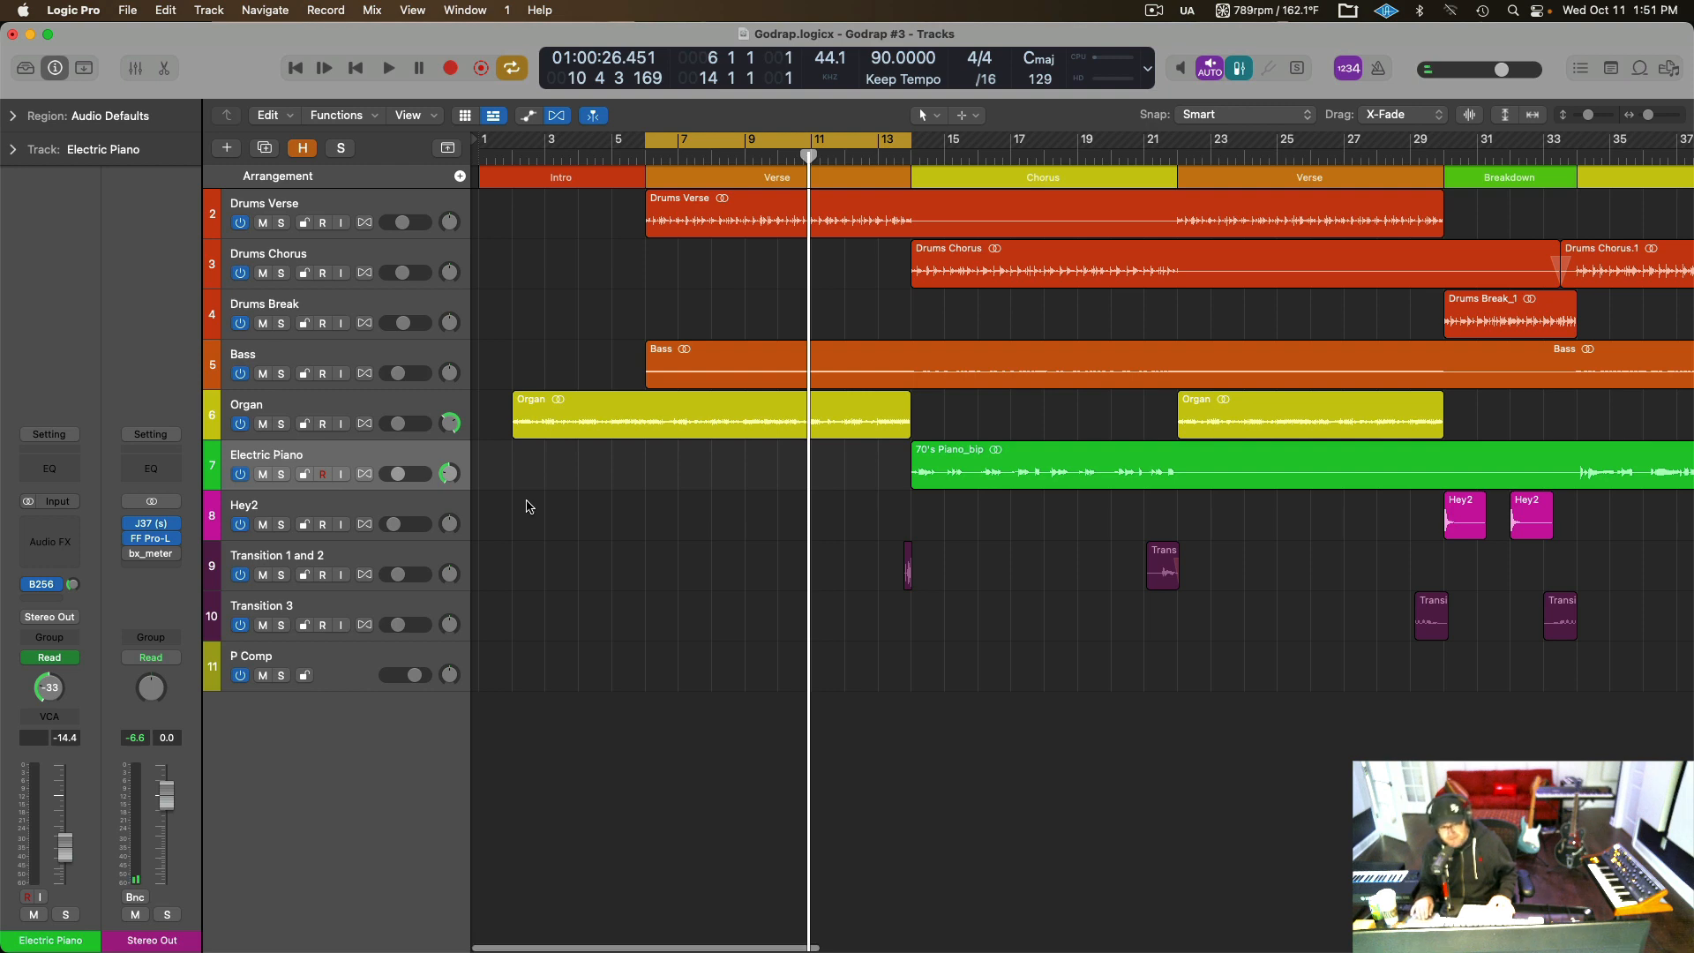
Move the cycle range to the Chorus, bars 14 to 22, and audition the soloed Electric Piano track from bar 14.
{"action": "scroll", "coordinate": [528, 503], "scroll_direction": "right", "scroll_amount": 3}
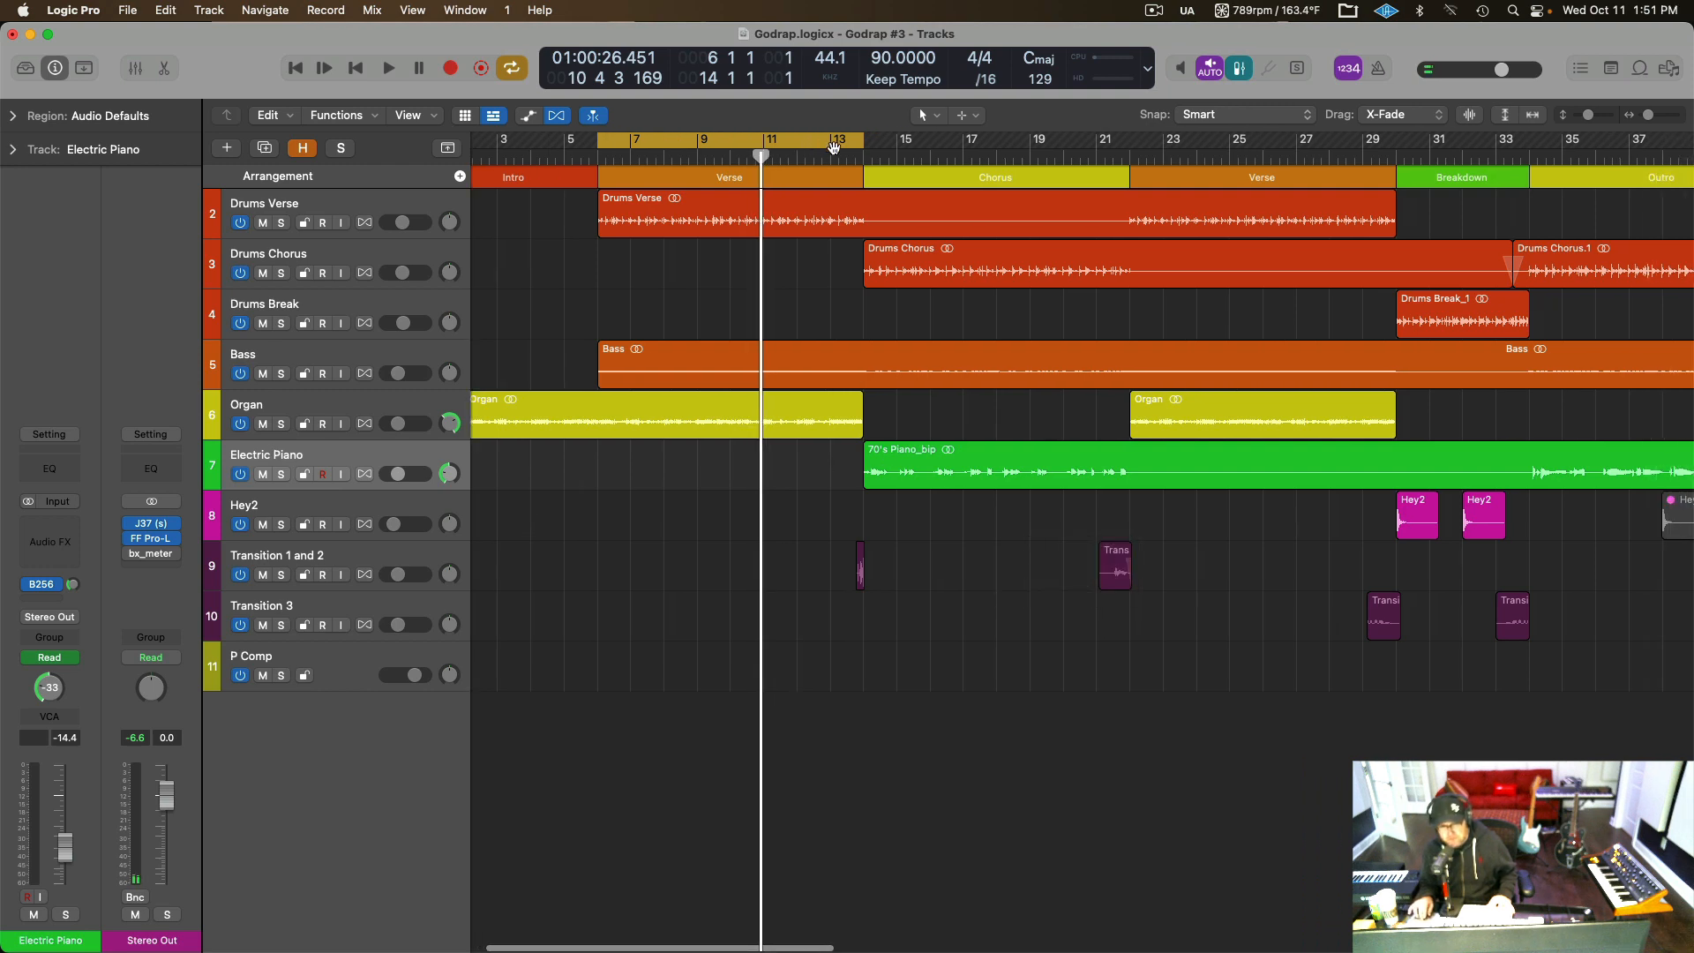
{"action": "left_click_drag", "start_coordinate": [743, 143], "coordinate": [1009, 124]}
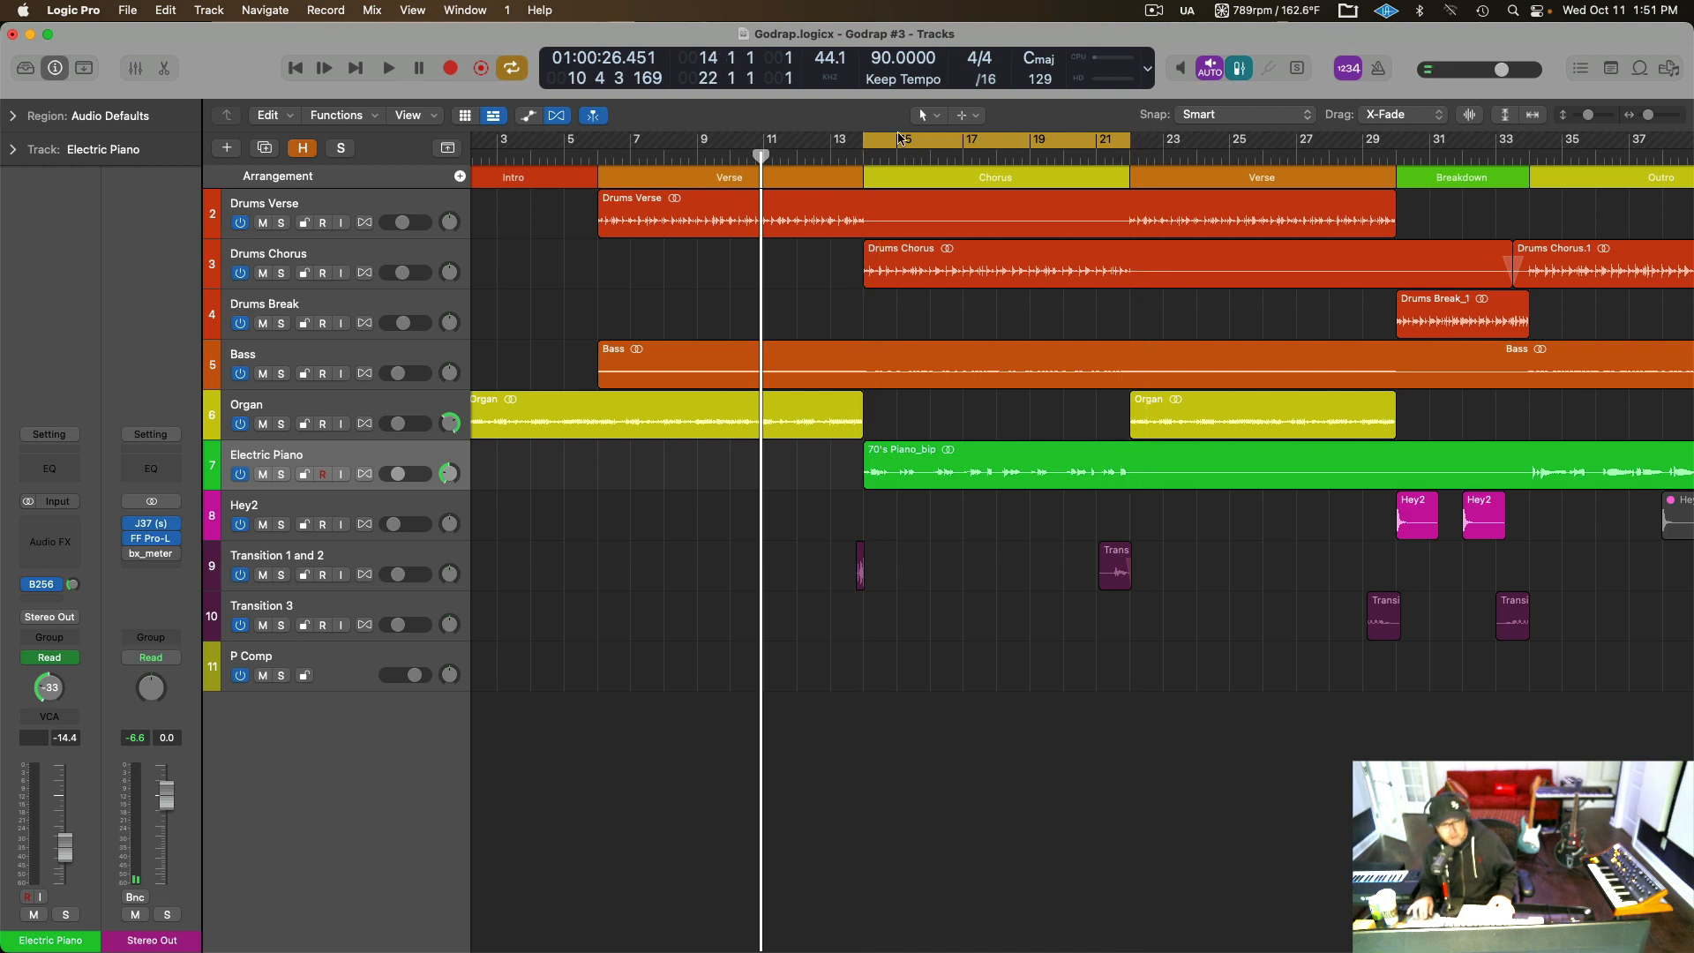
{"action": "left_click", "coordinate": [282, 476]}
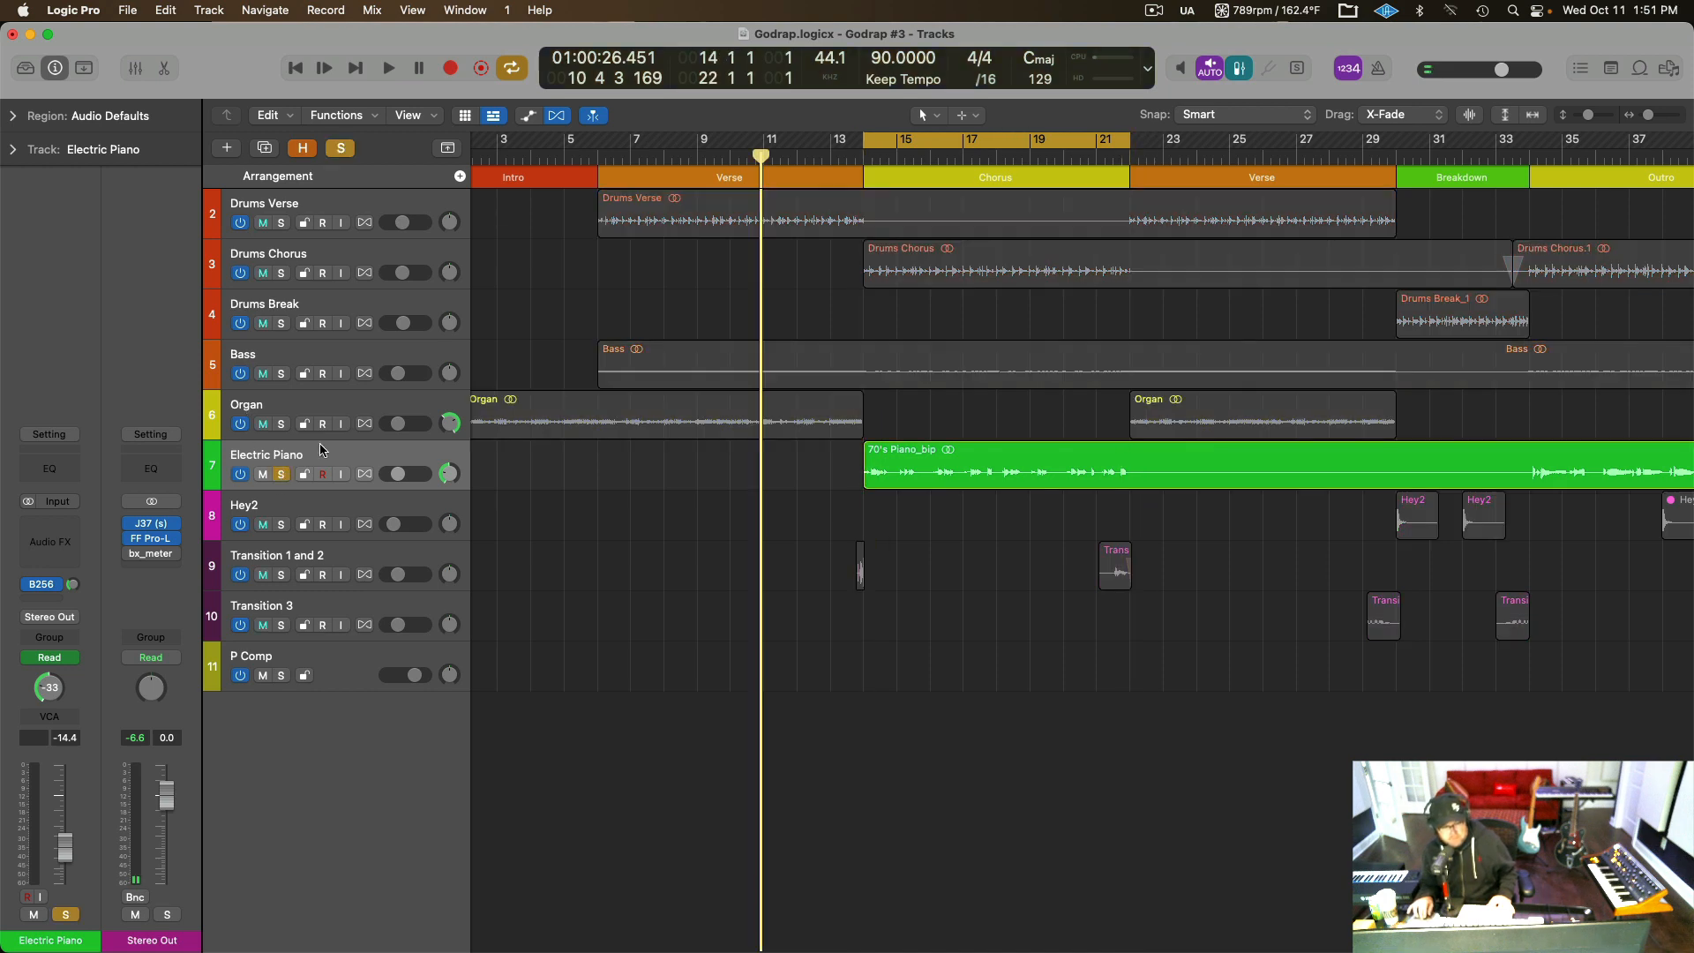
{"action": "left_click", "coordinate": [316, 467]}
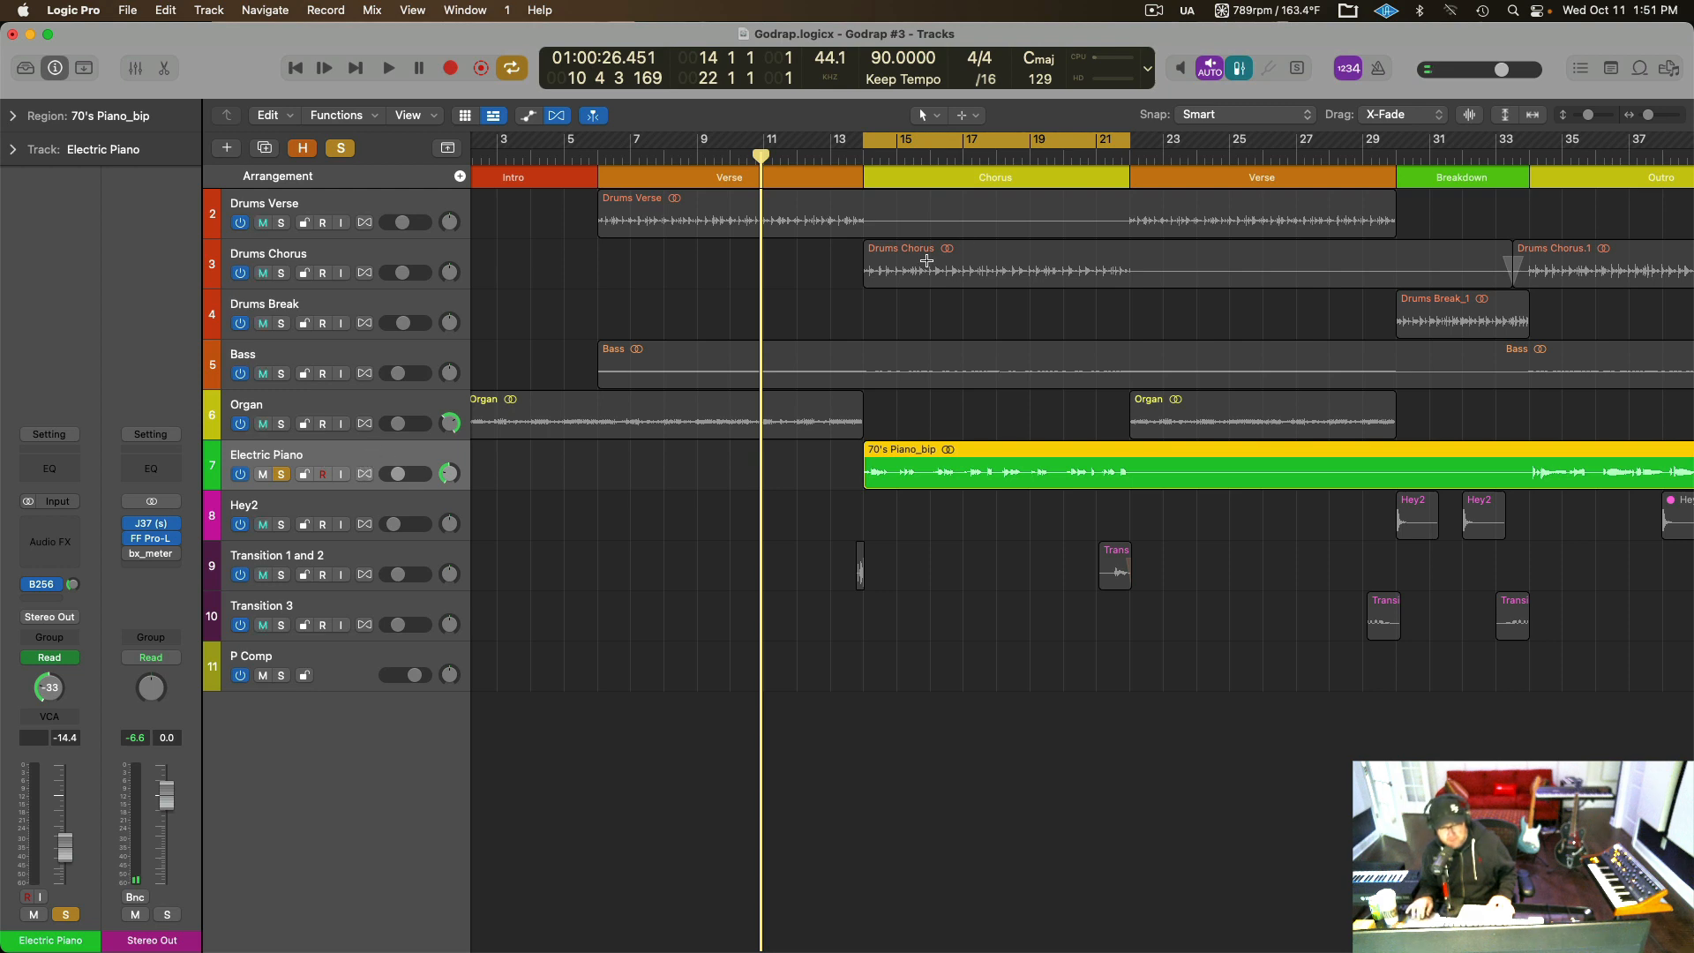
{"action": "left_click", "coordinate": [861, 162]}
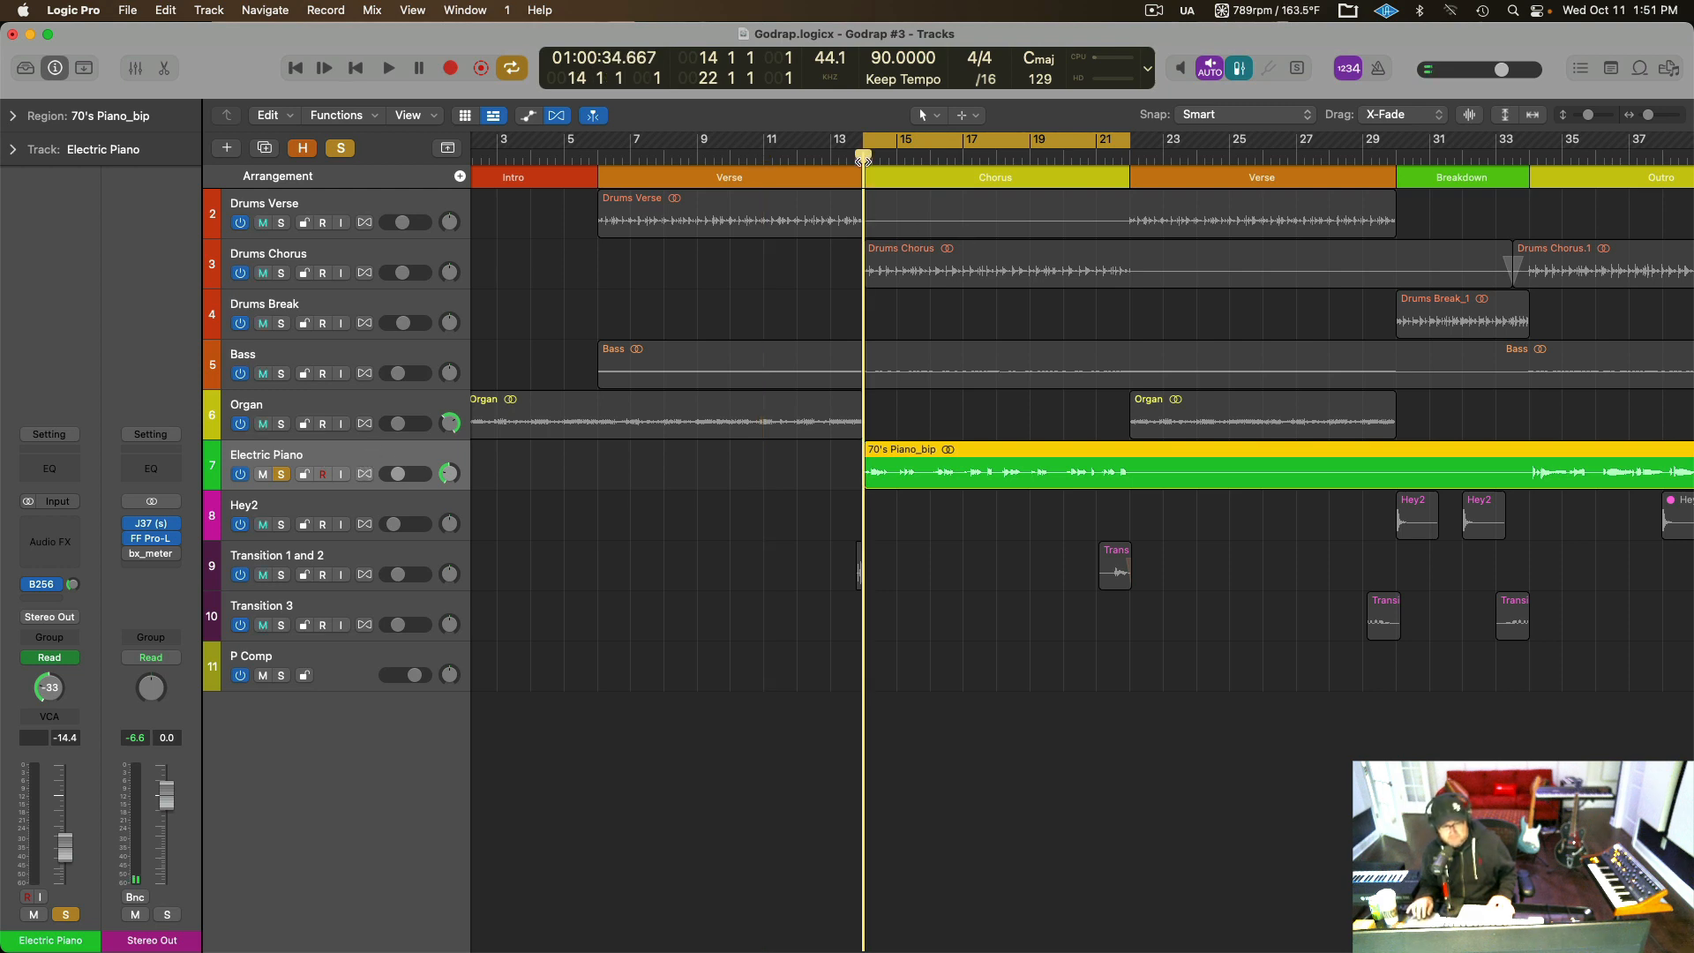
{"action": "key", "text": "space"}
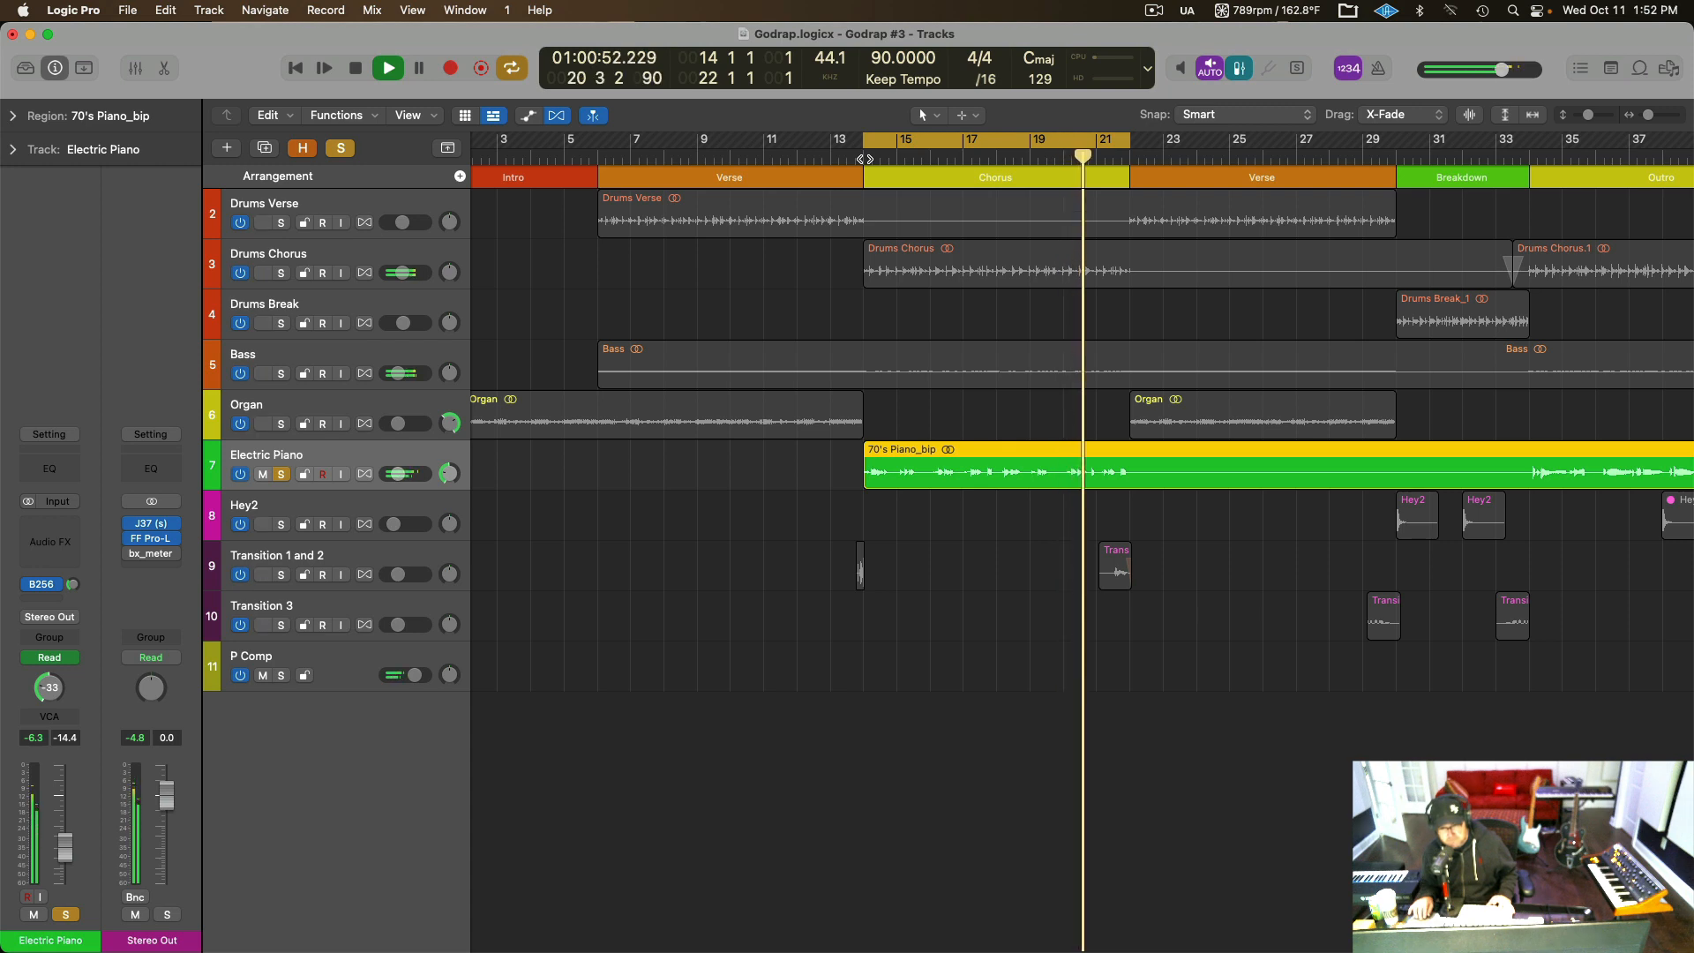
{"action": "key", "text": "space"}
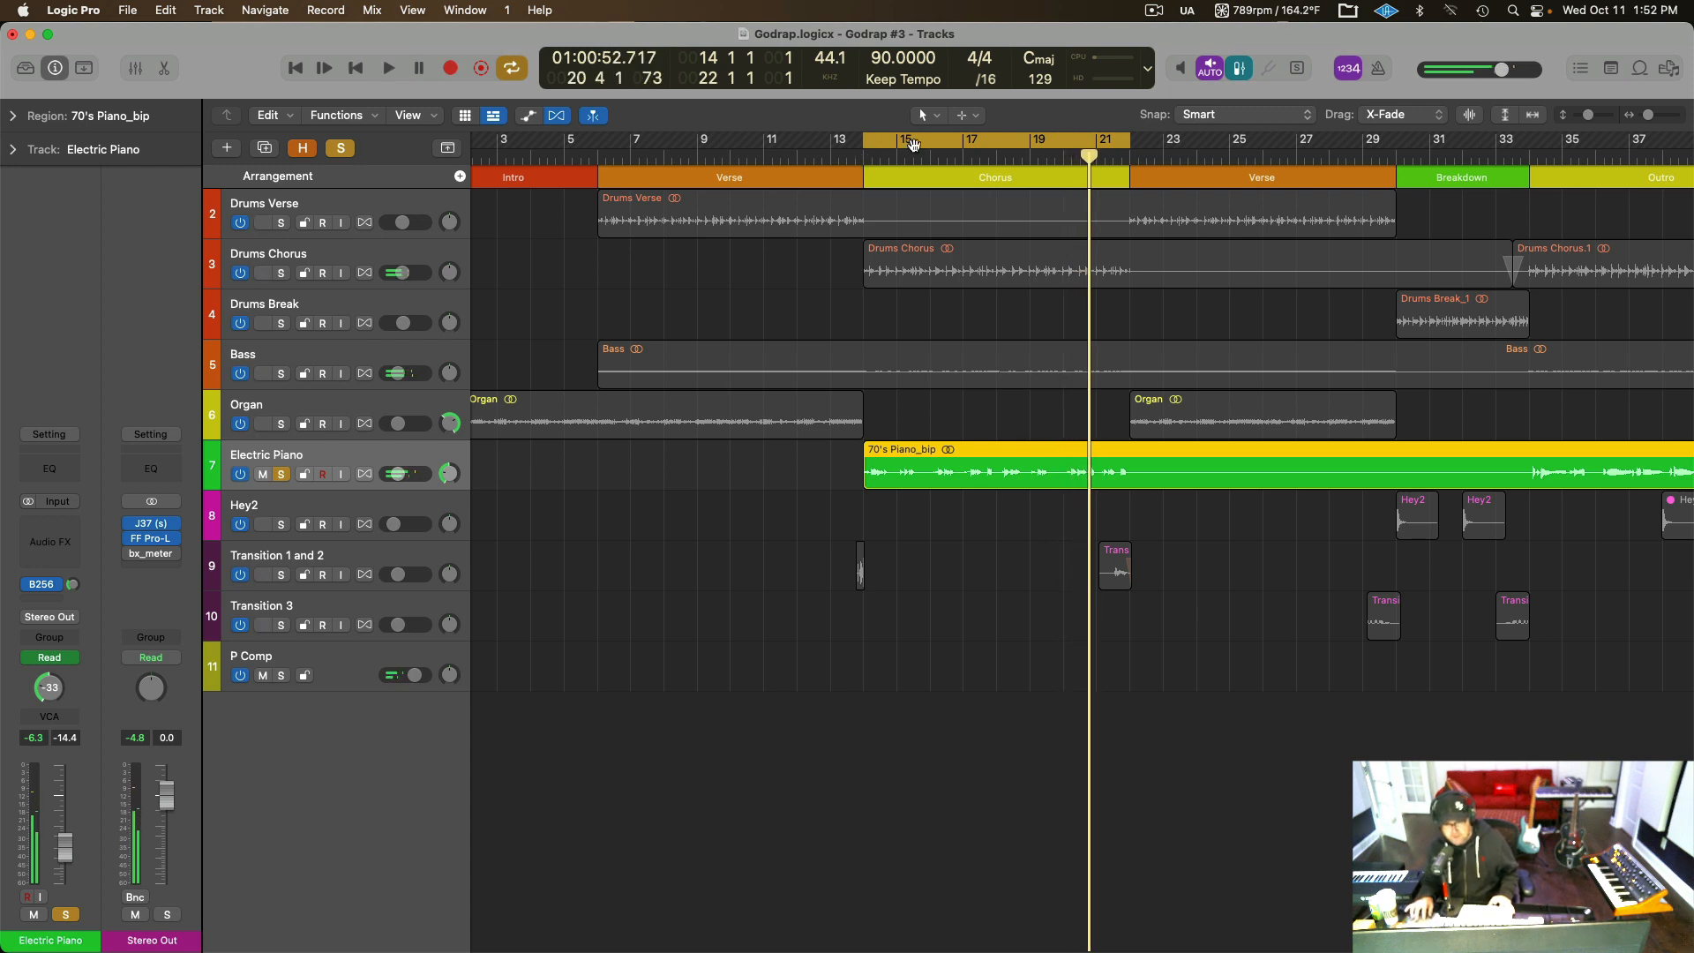